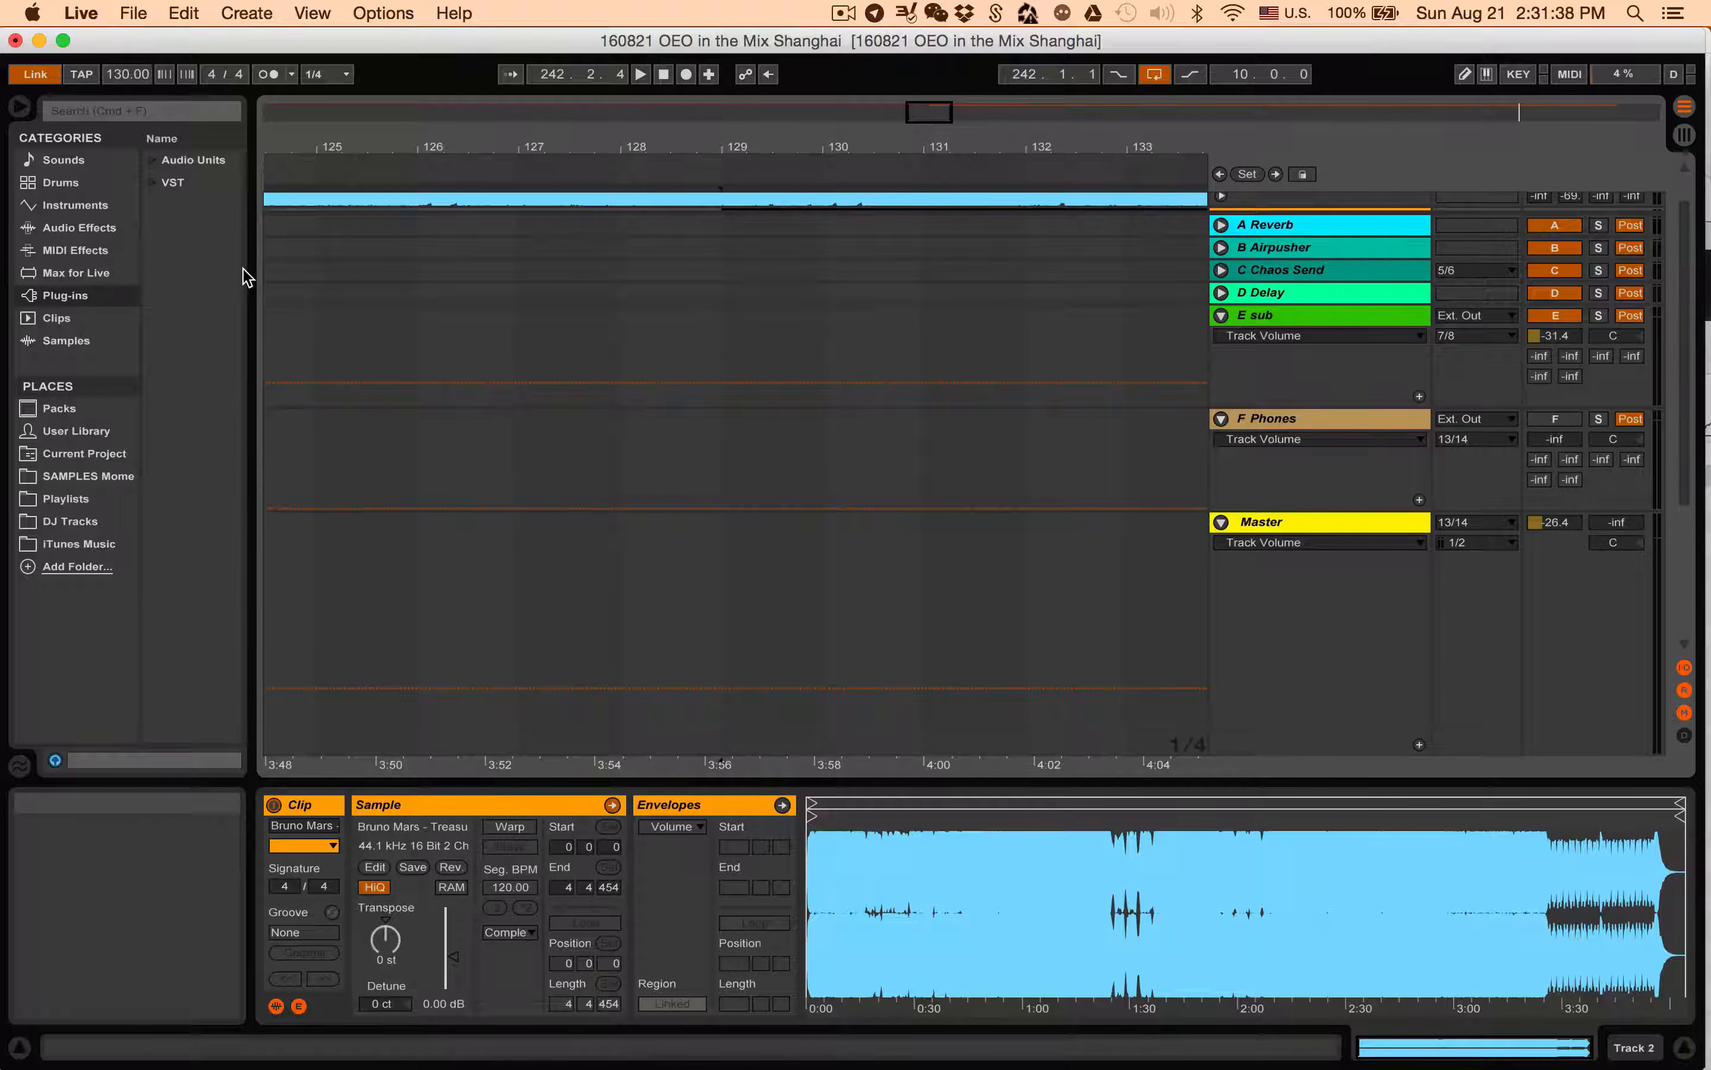
Hide the clip detail view and solo Track 2.
{"action": "left_click", "coordinate": [1687, 1050]}
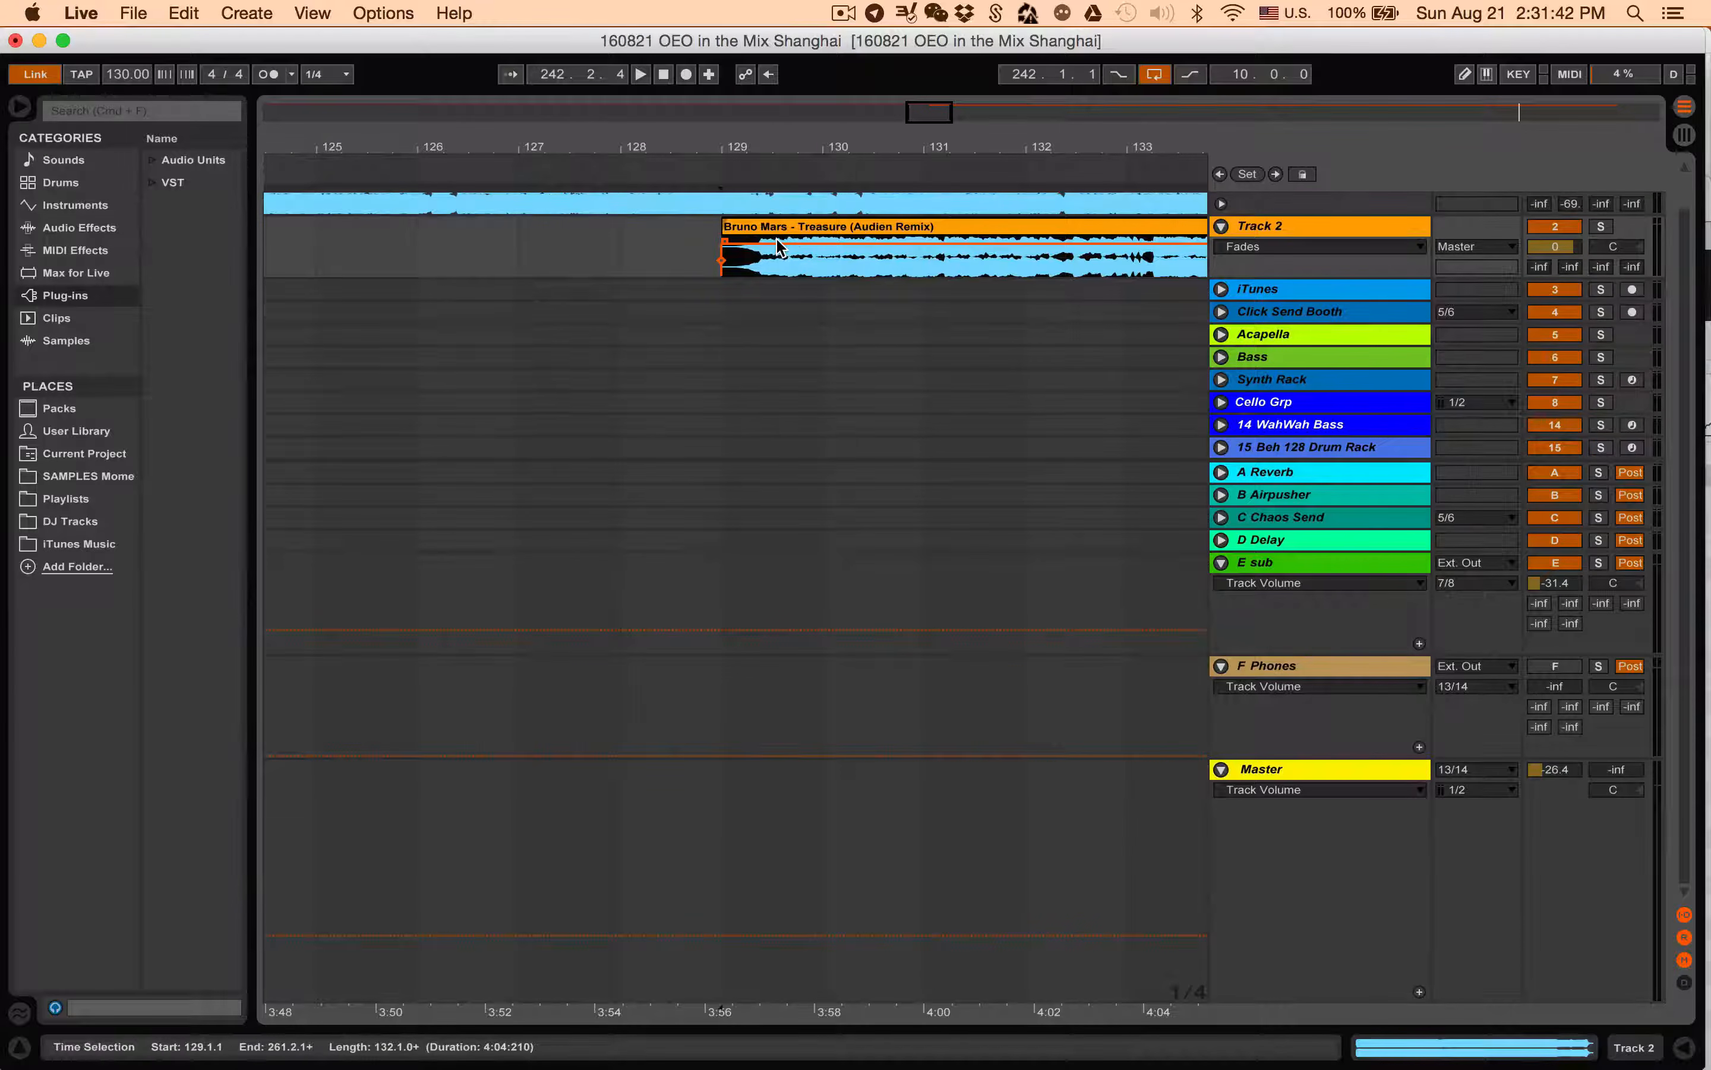
{"action": "scroll", "coordinate": [777, 241], "scroll_direction": "up", "scroll_amount": 2}
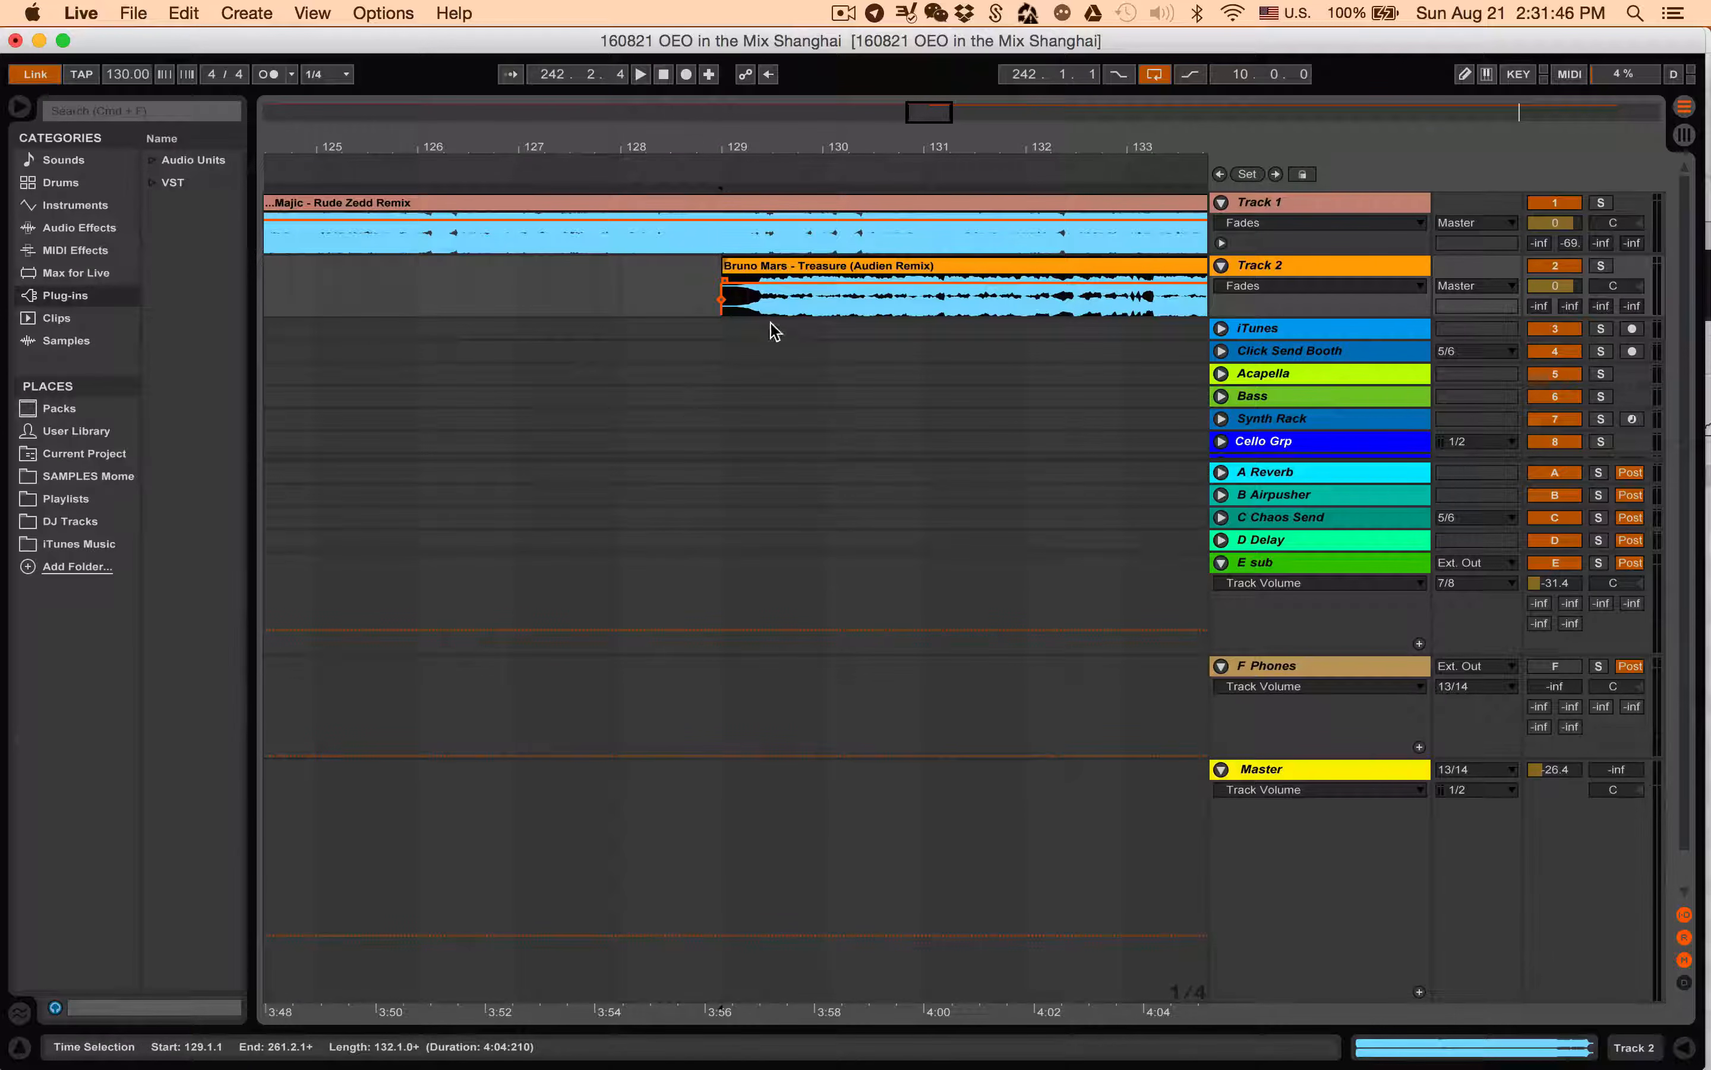
{"action": "left_click", "coordinate": [1603, 266]}
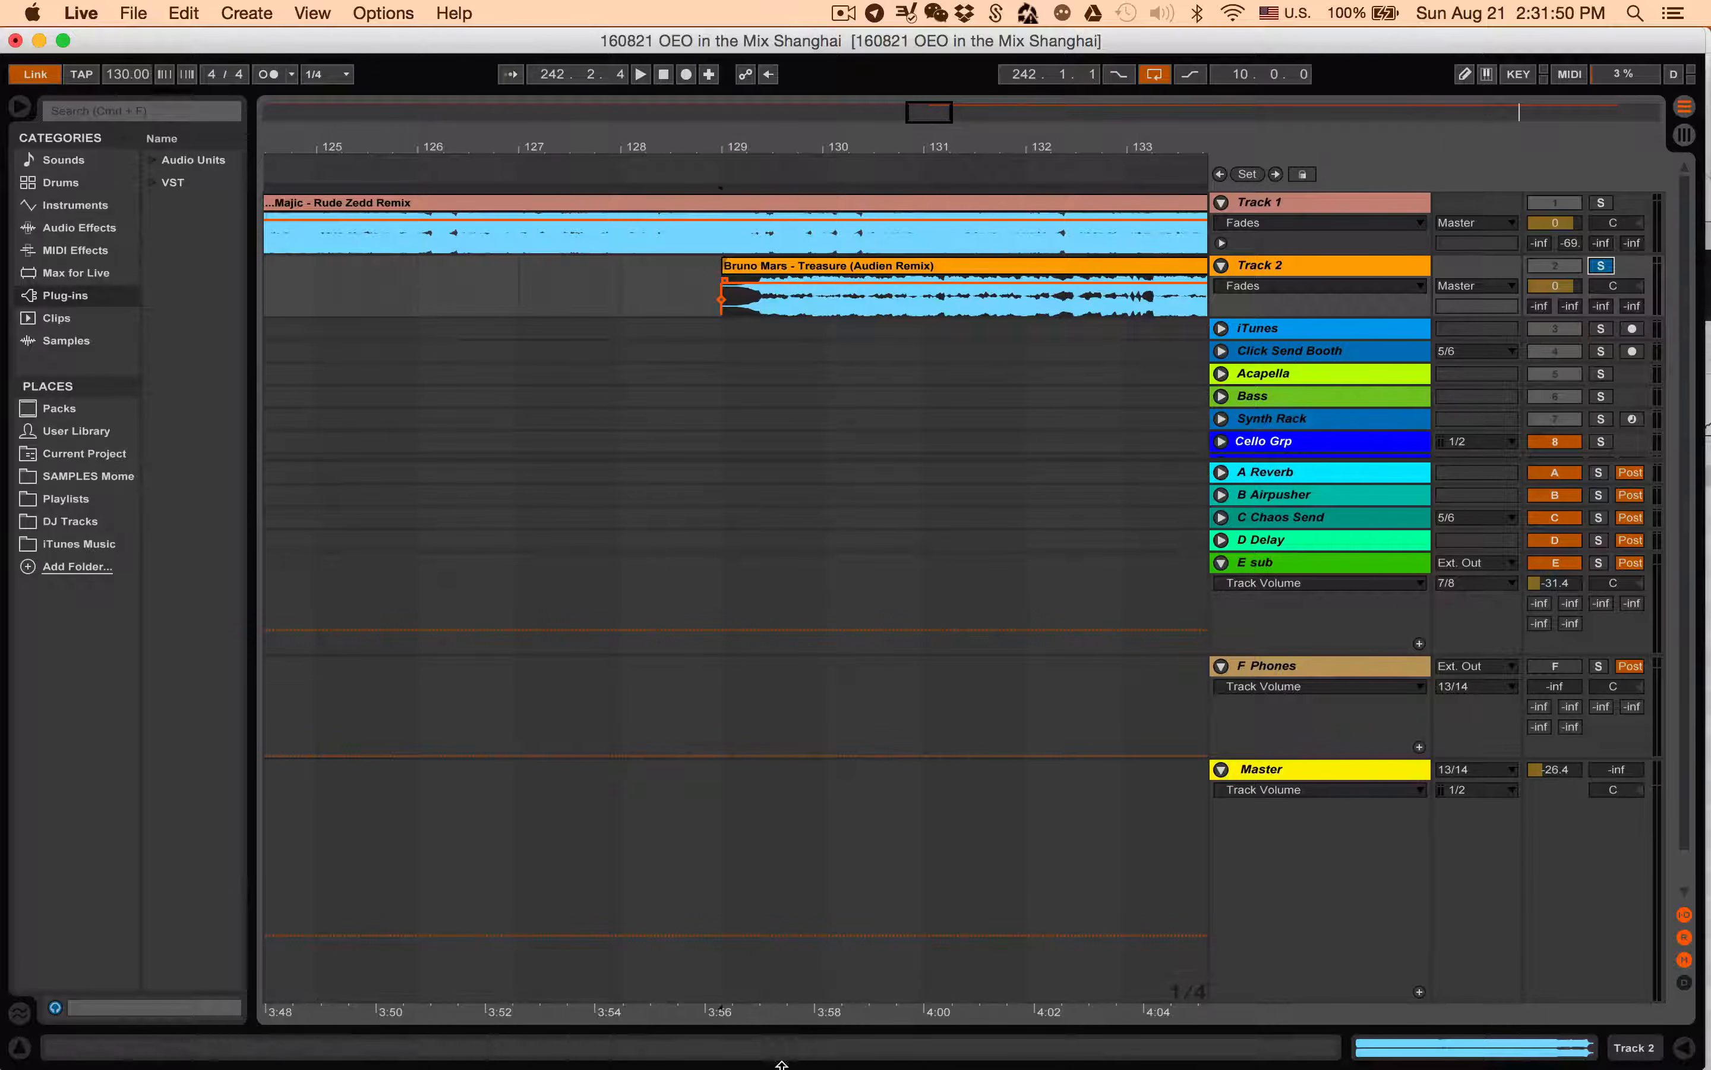
Switch to iTunes to check the BPM listed for Treasure (Audien Remix), and return to the Ableton Live arrangement.
{"action": "key", "text": "ctrl+Up"}
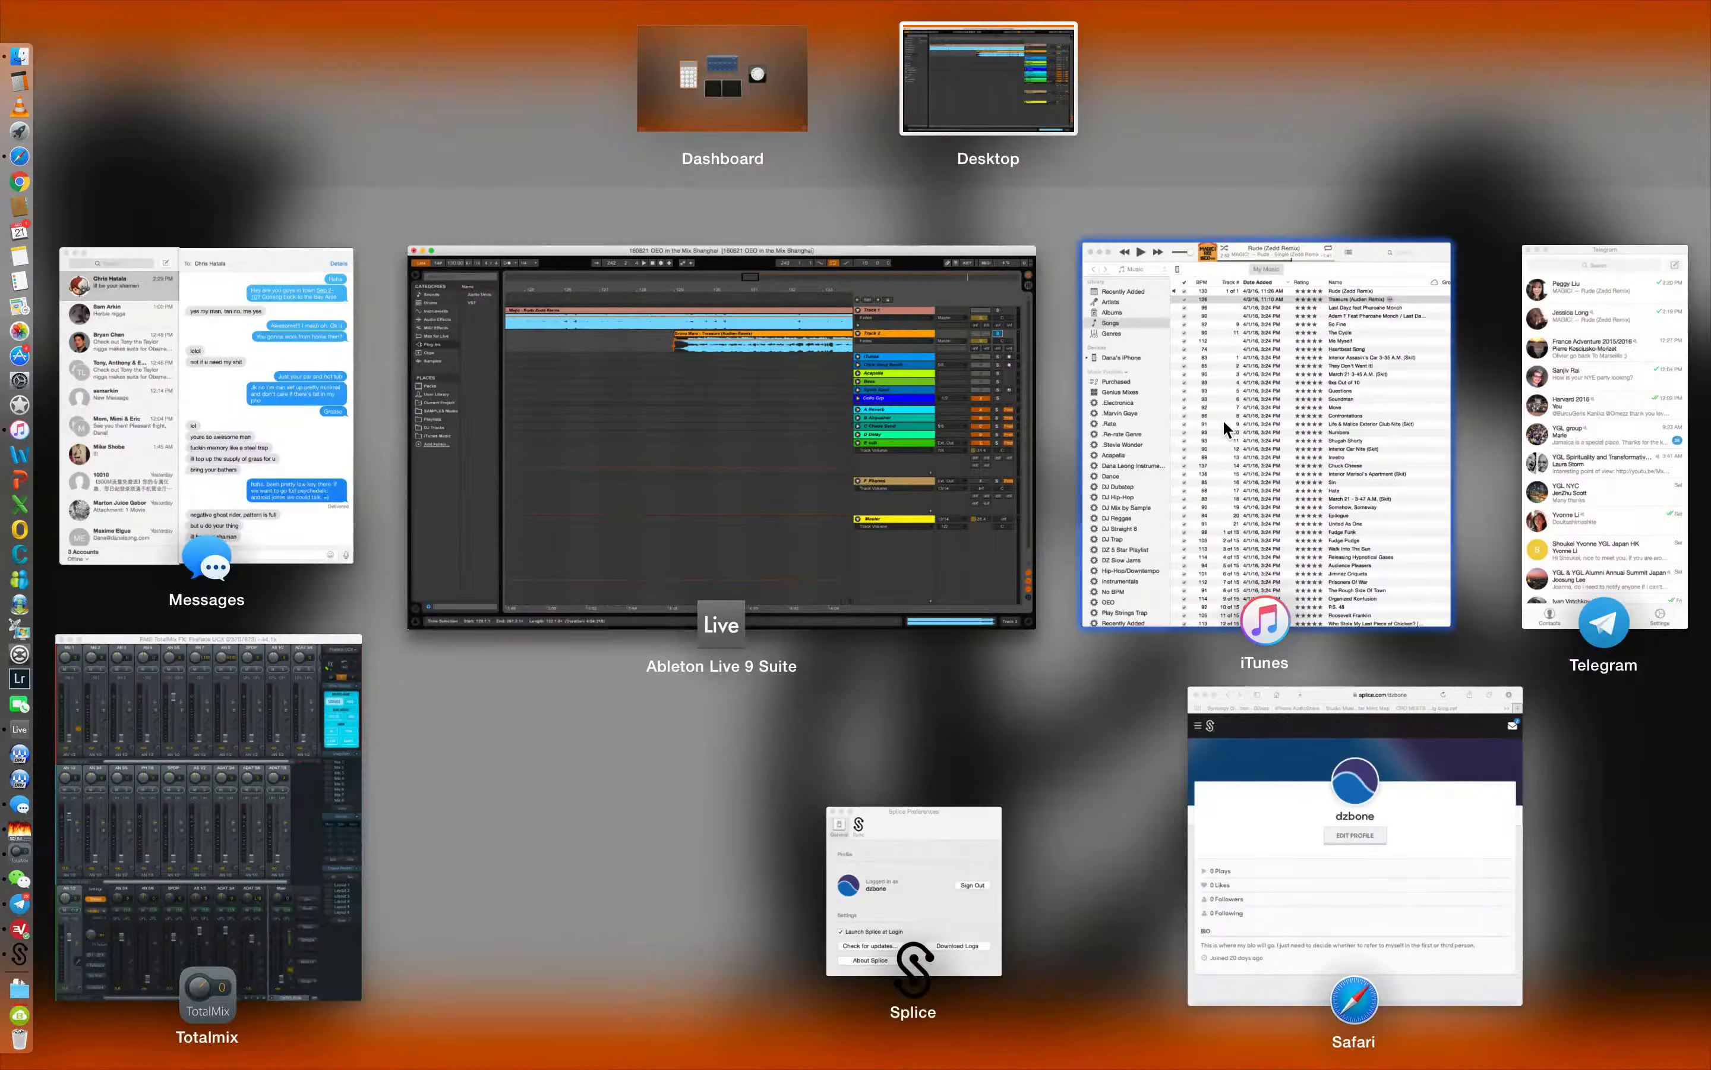
{"action": "left_click", "coordinate": [1221, 424]}
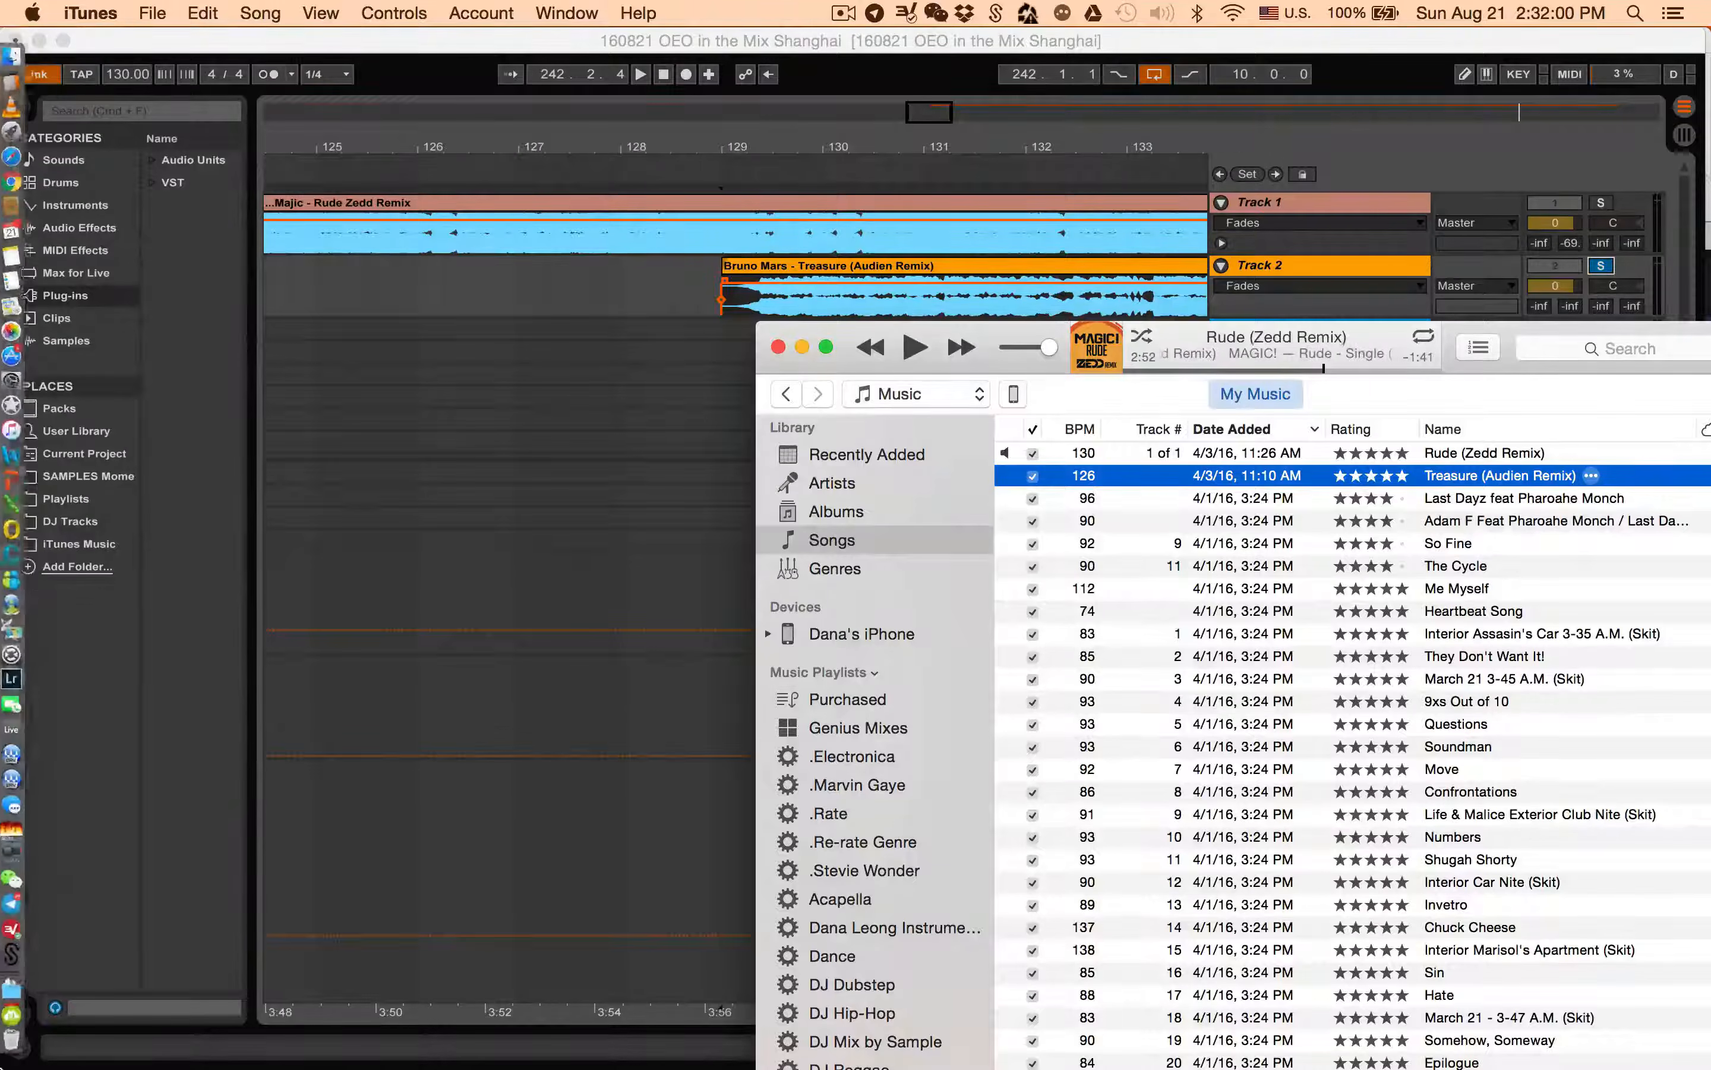
{"action": "left_click", "coordinate": [4, 1013]}
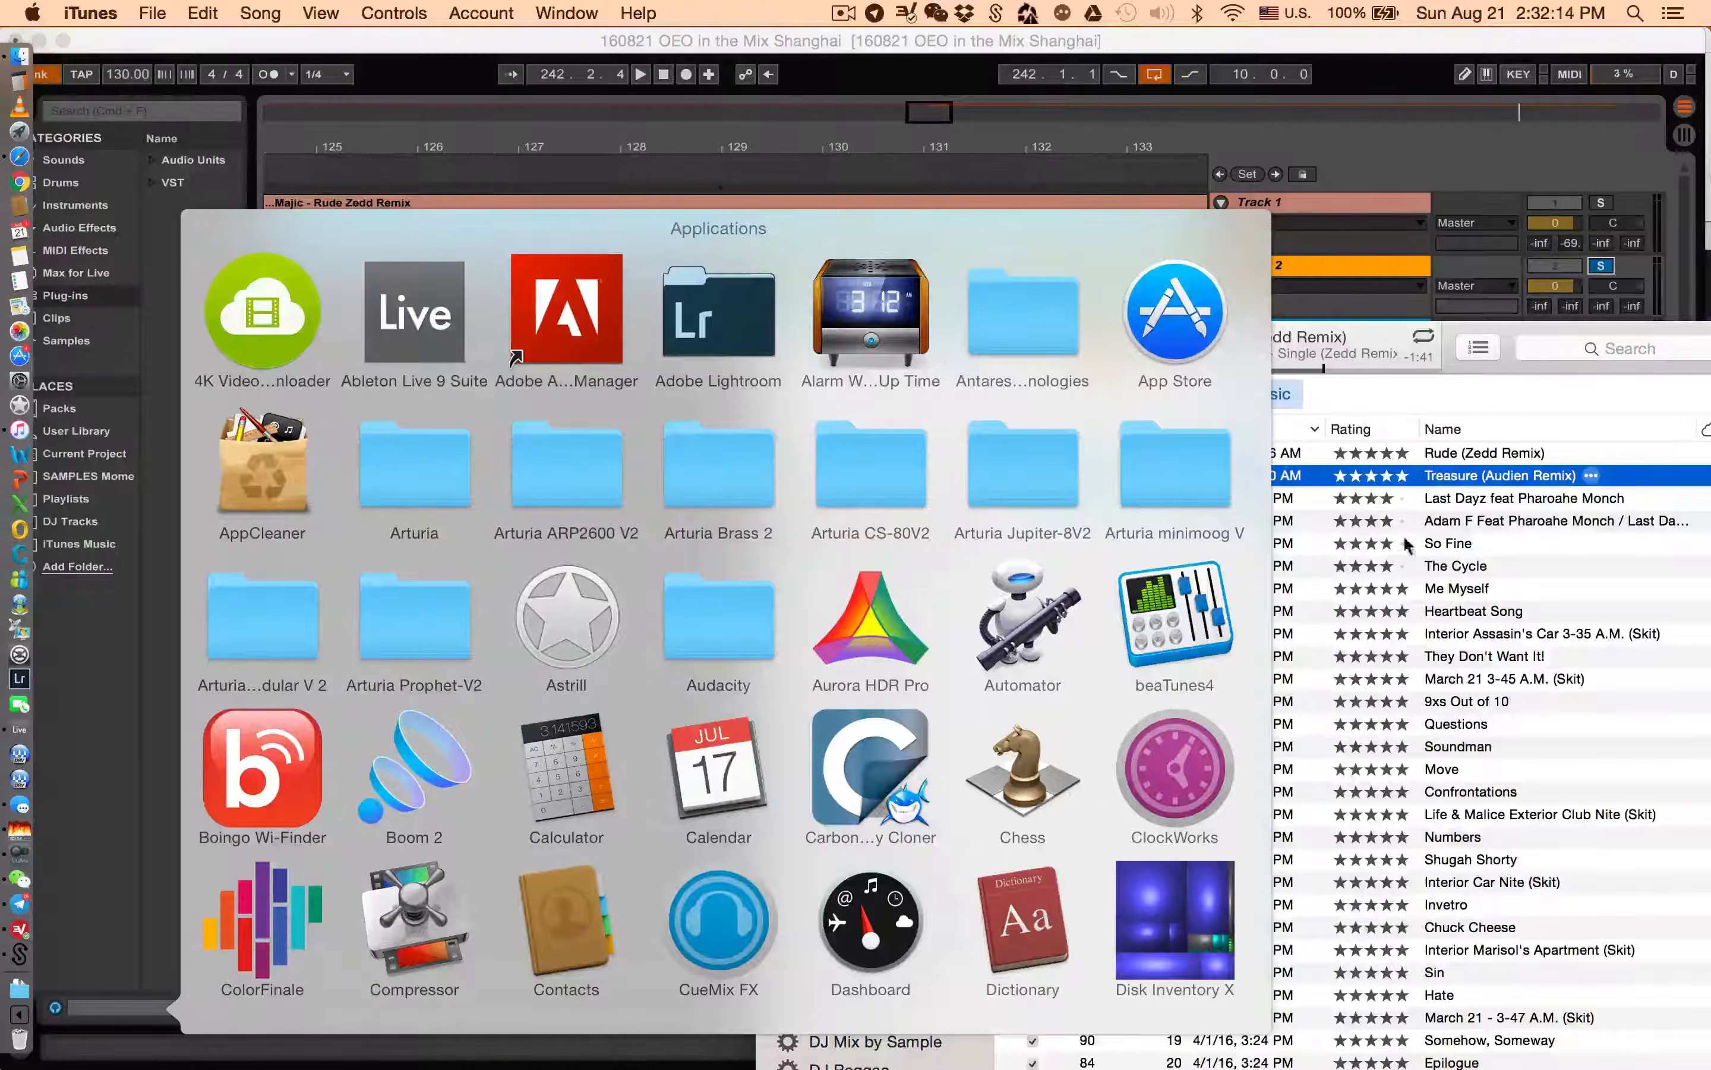
{"action": "left_click", "coordinate": [1510, 370]}
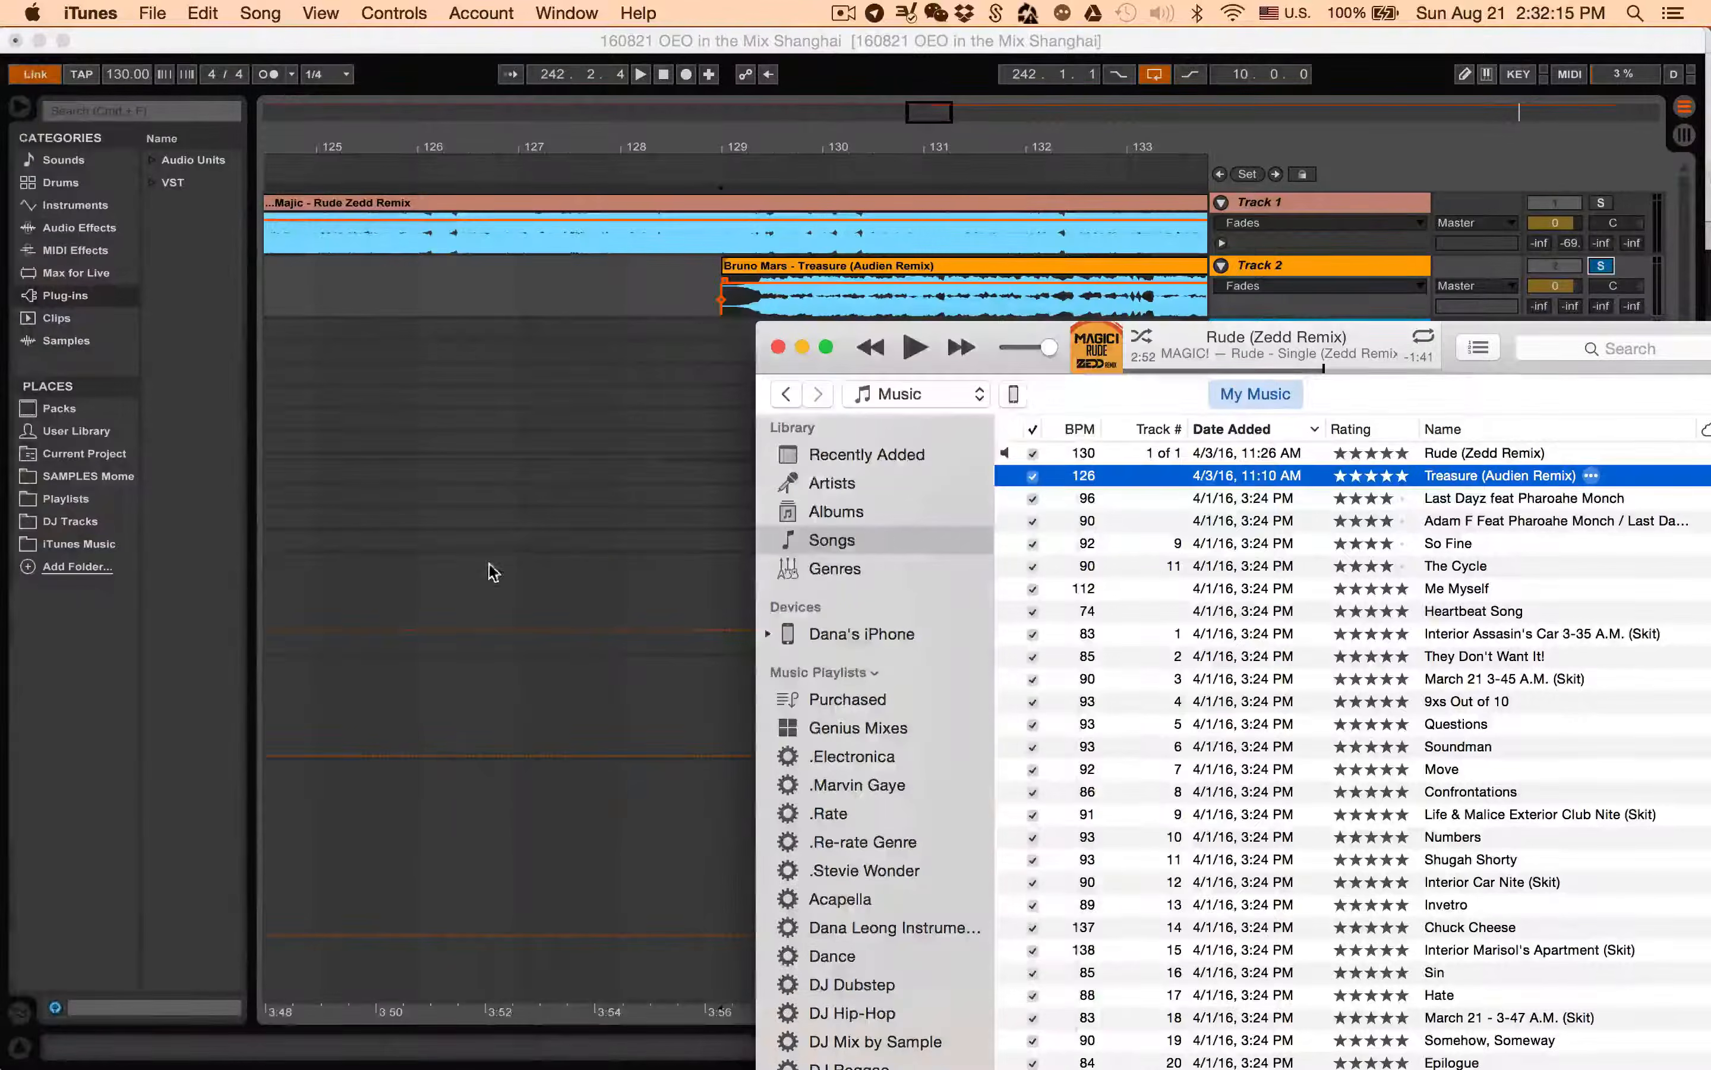
{"action": "left_click", "coordinate": [710, 298]}
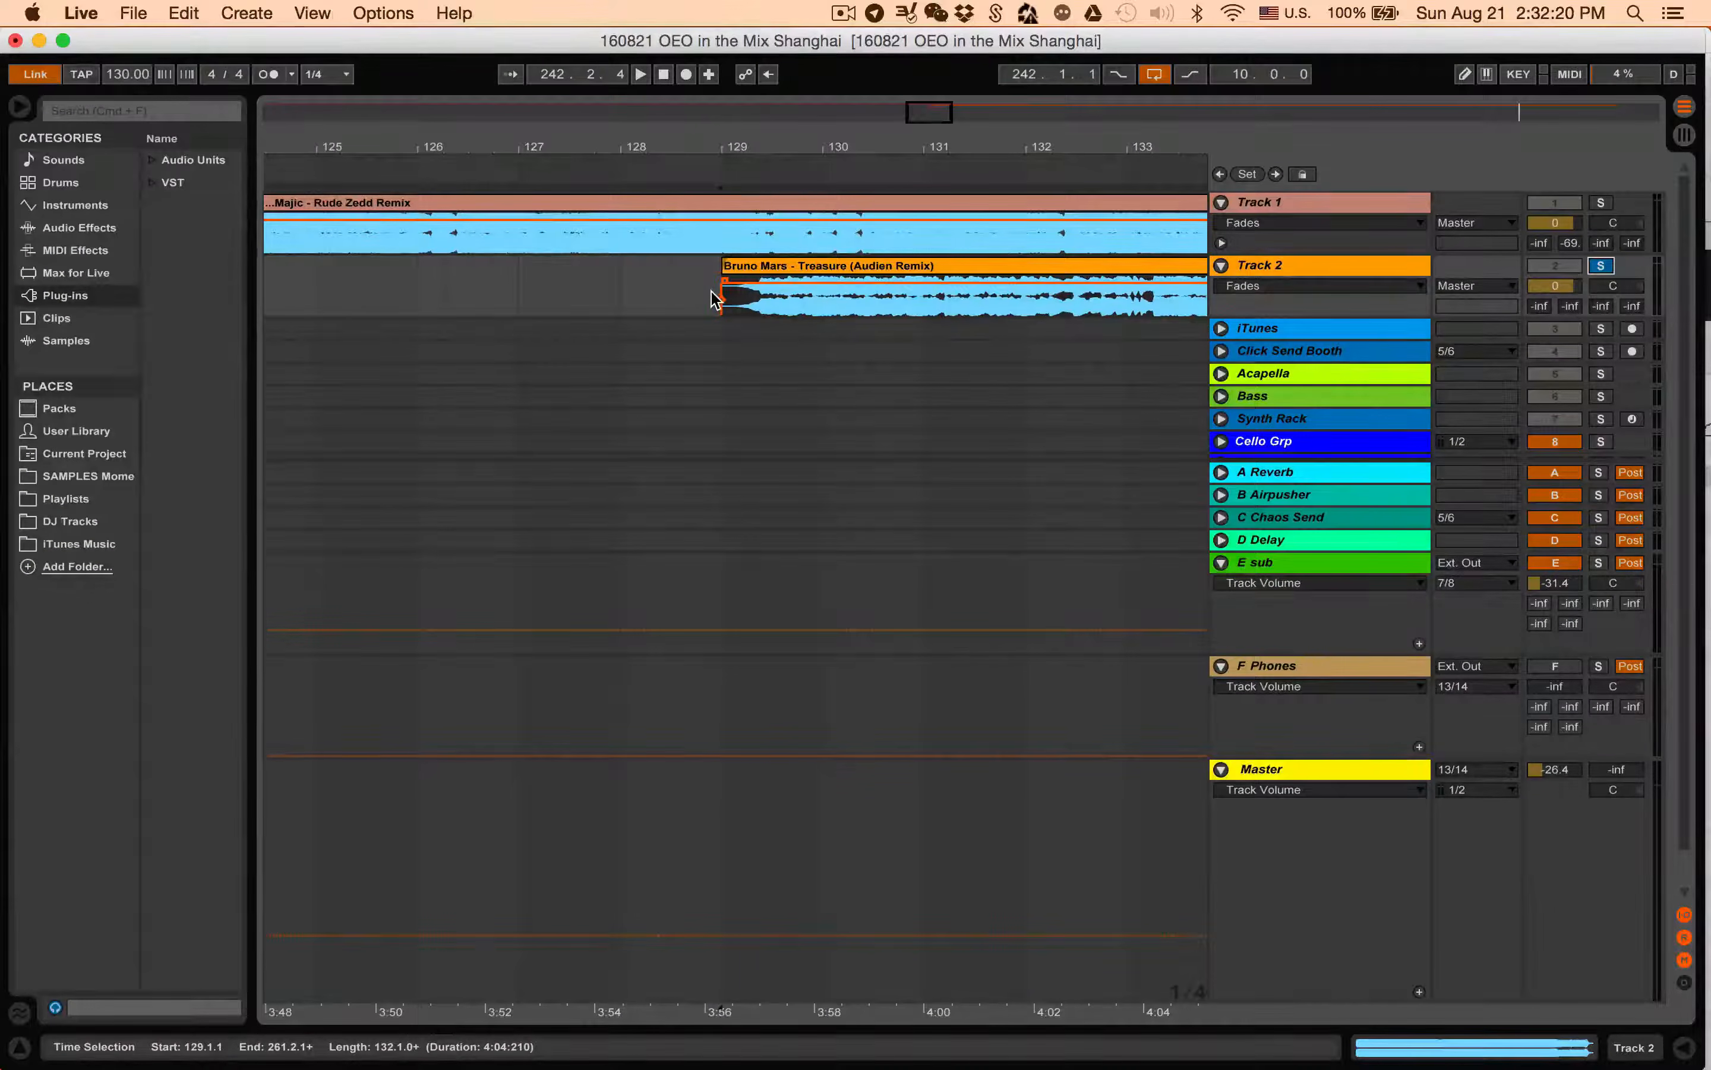
Play the Bruno Mars - Treasure clip on Track 2 from its start at bar 129 to hear the intro.
{"action": "left_click", "coordinate": [720, 301]}
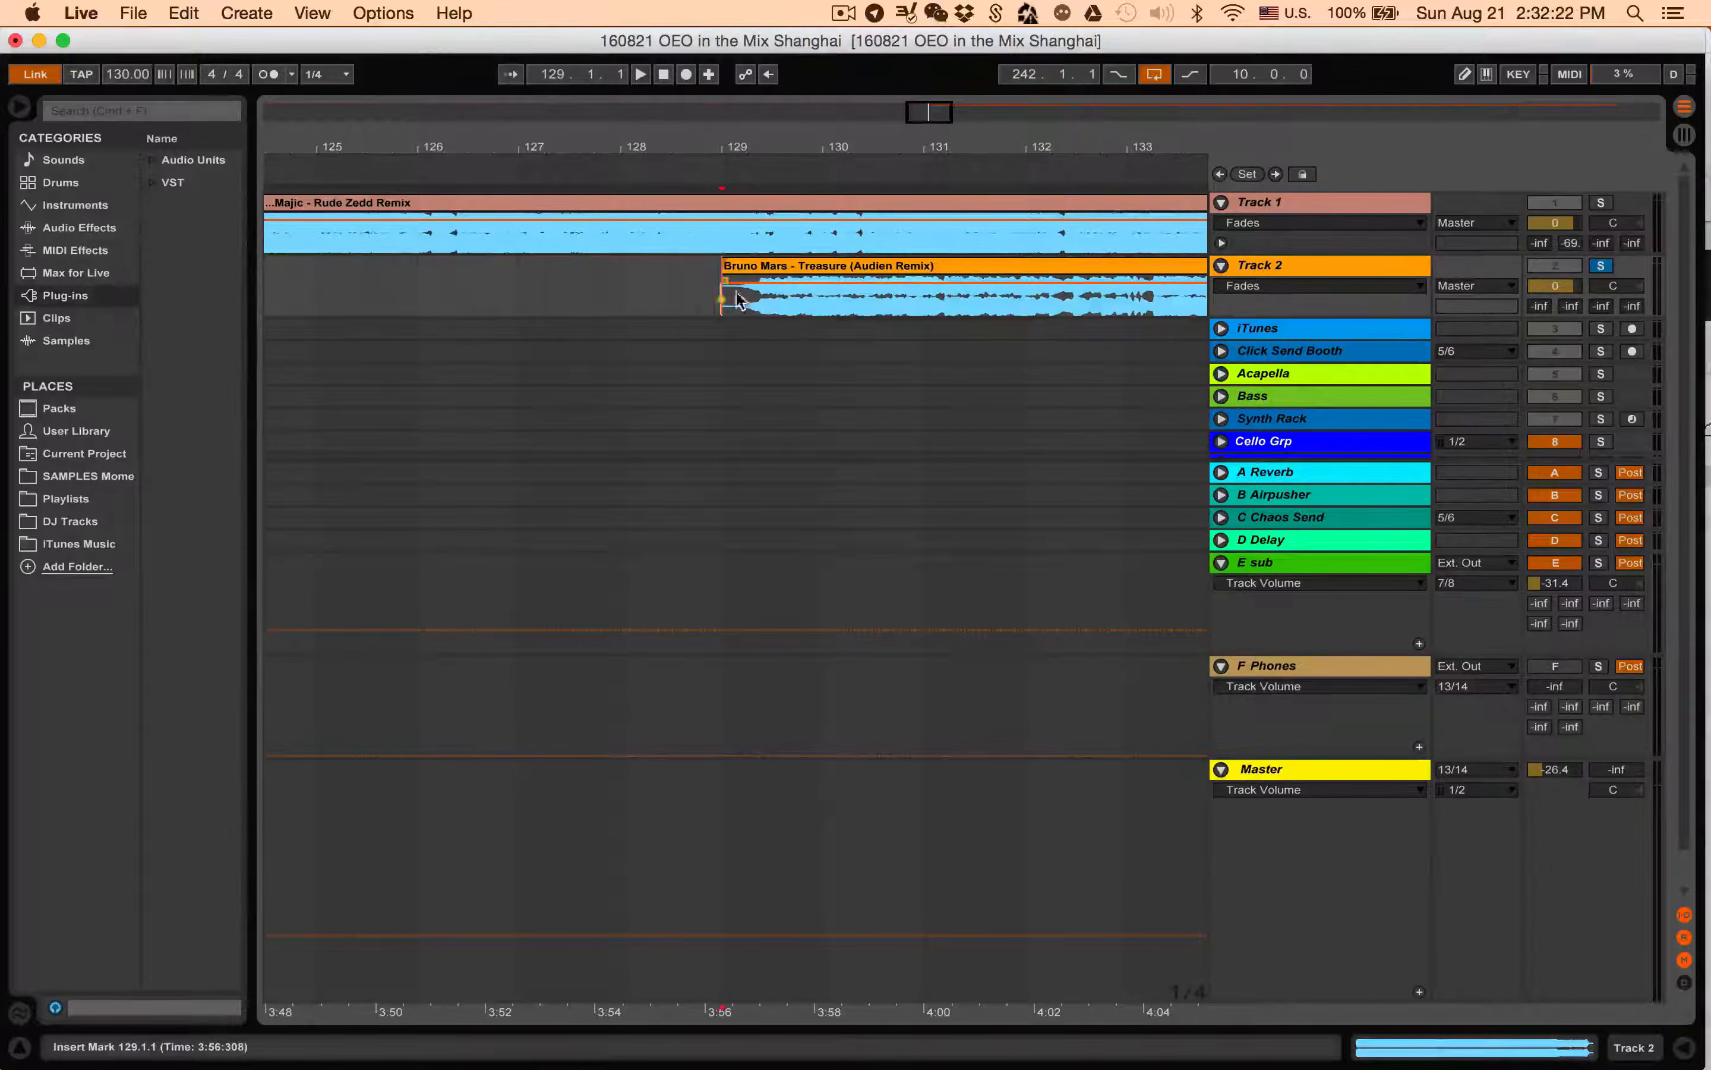
{"action": "mouse_move", "coordinate": [847, 160]}
{"action": "left_mouse_down"}
{"action": "mouse_move", "coordinate": [834, 137]}
{"action": "mouse_move", "coordinate": [834, 170]}
{"action": "left_mouse_up"}
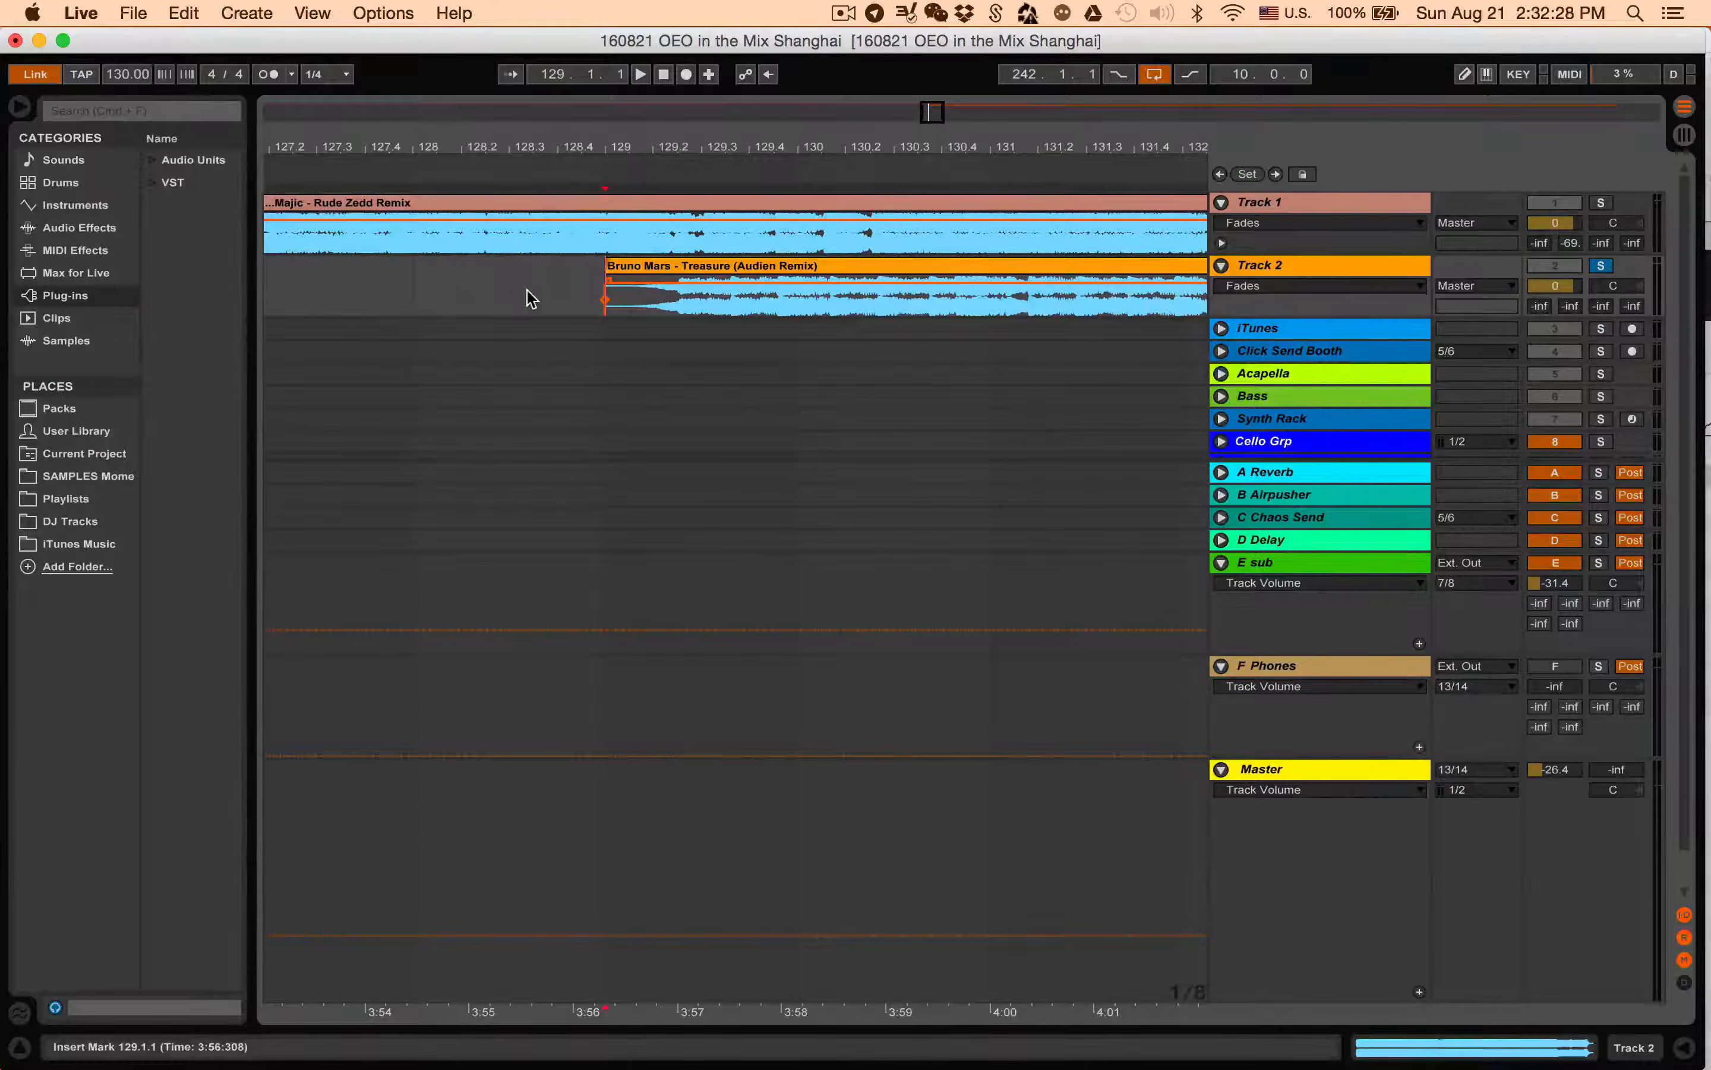
{"action": "key", "text": "space"}
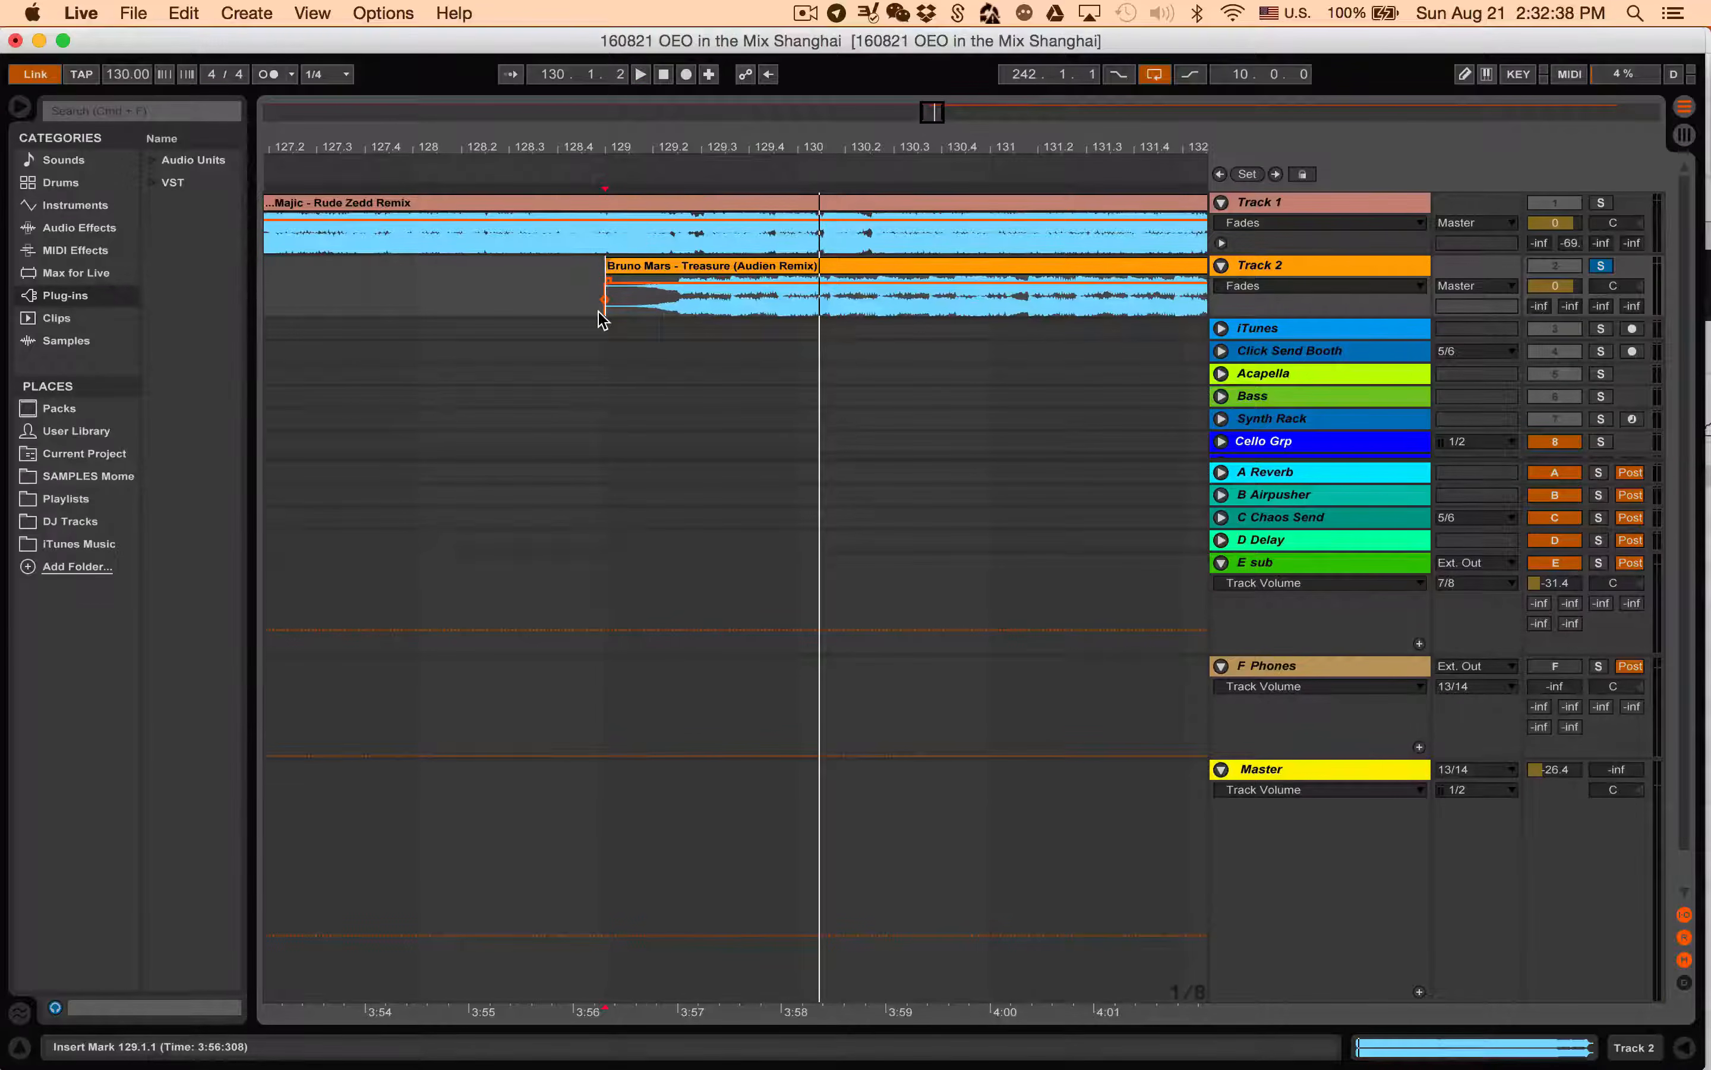
{"action": "key", "text": "space"}
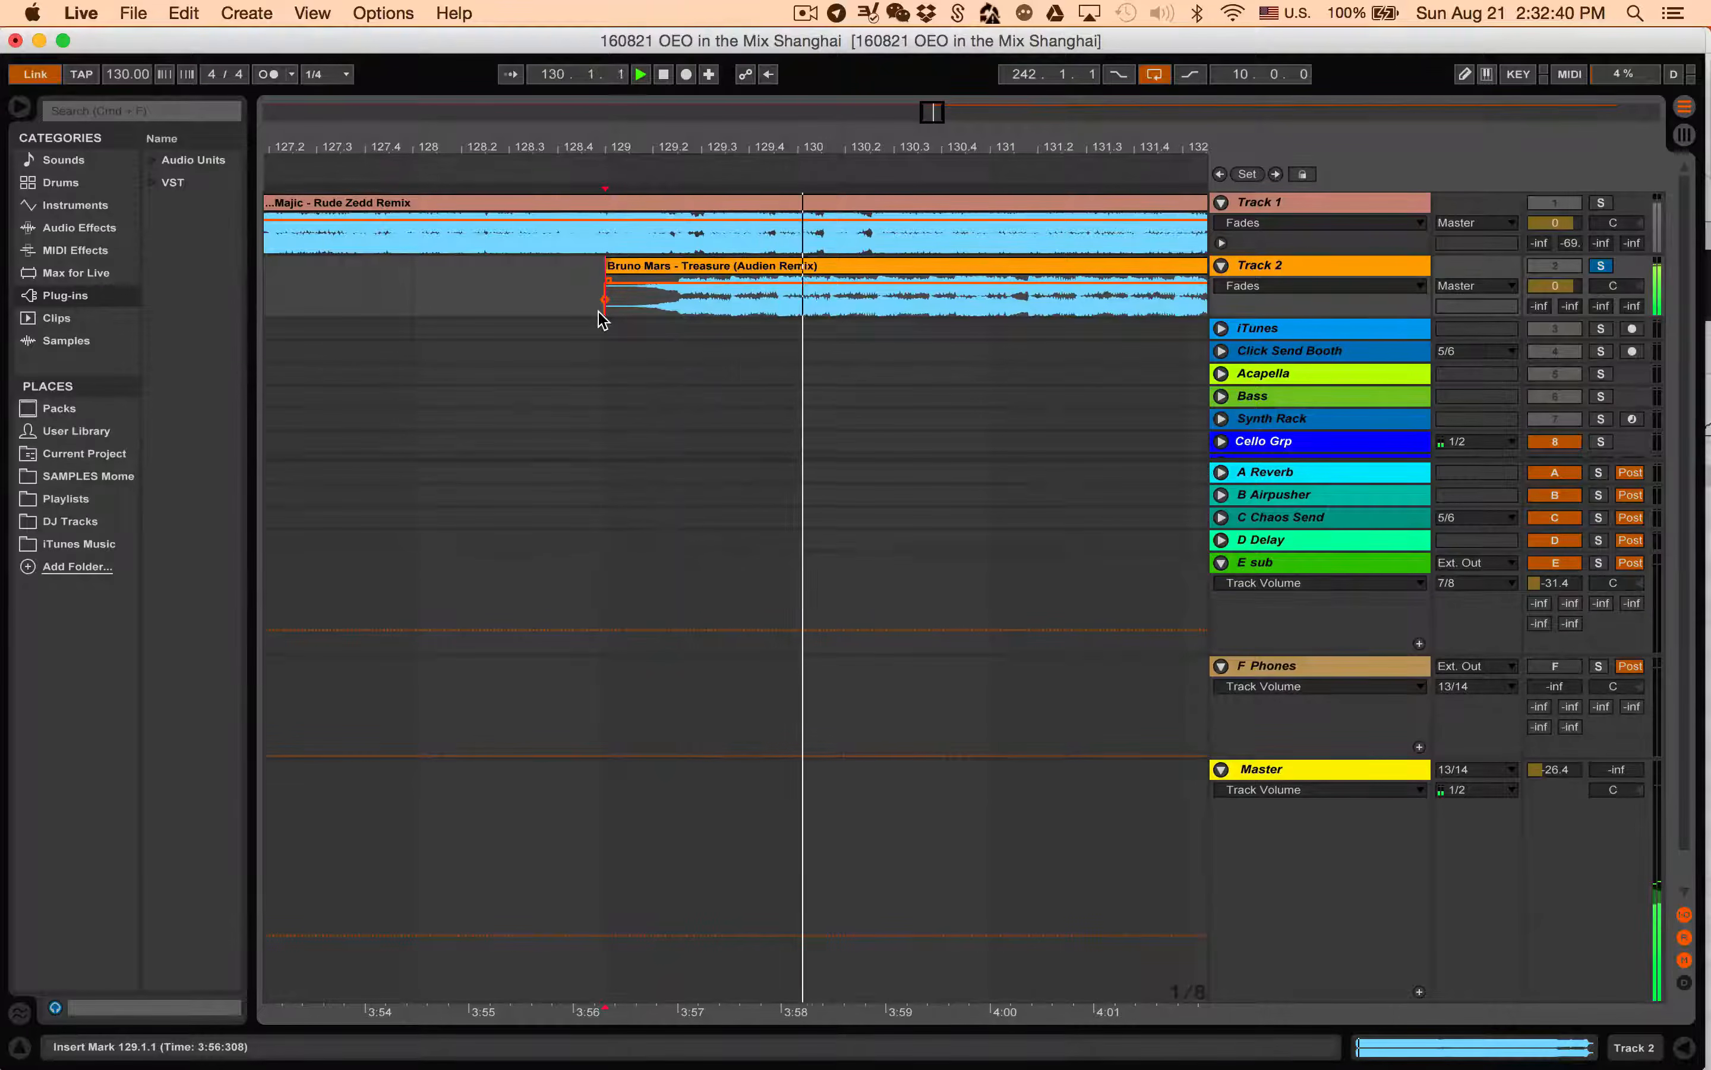
{"action": "key", "text": "space"}
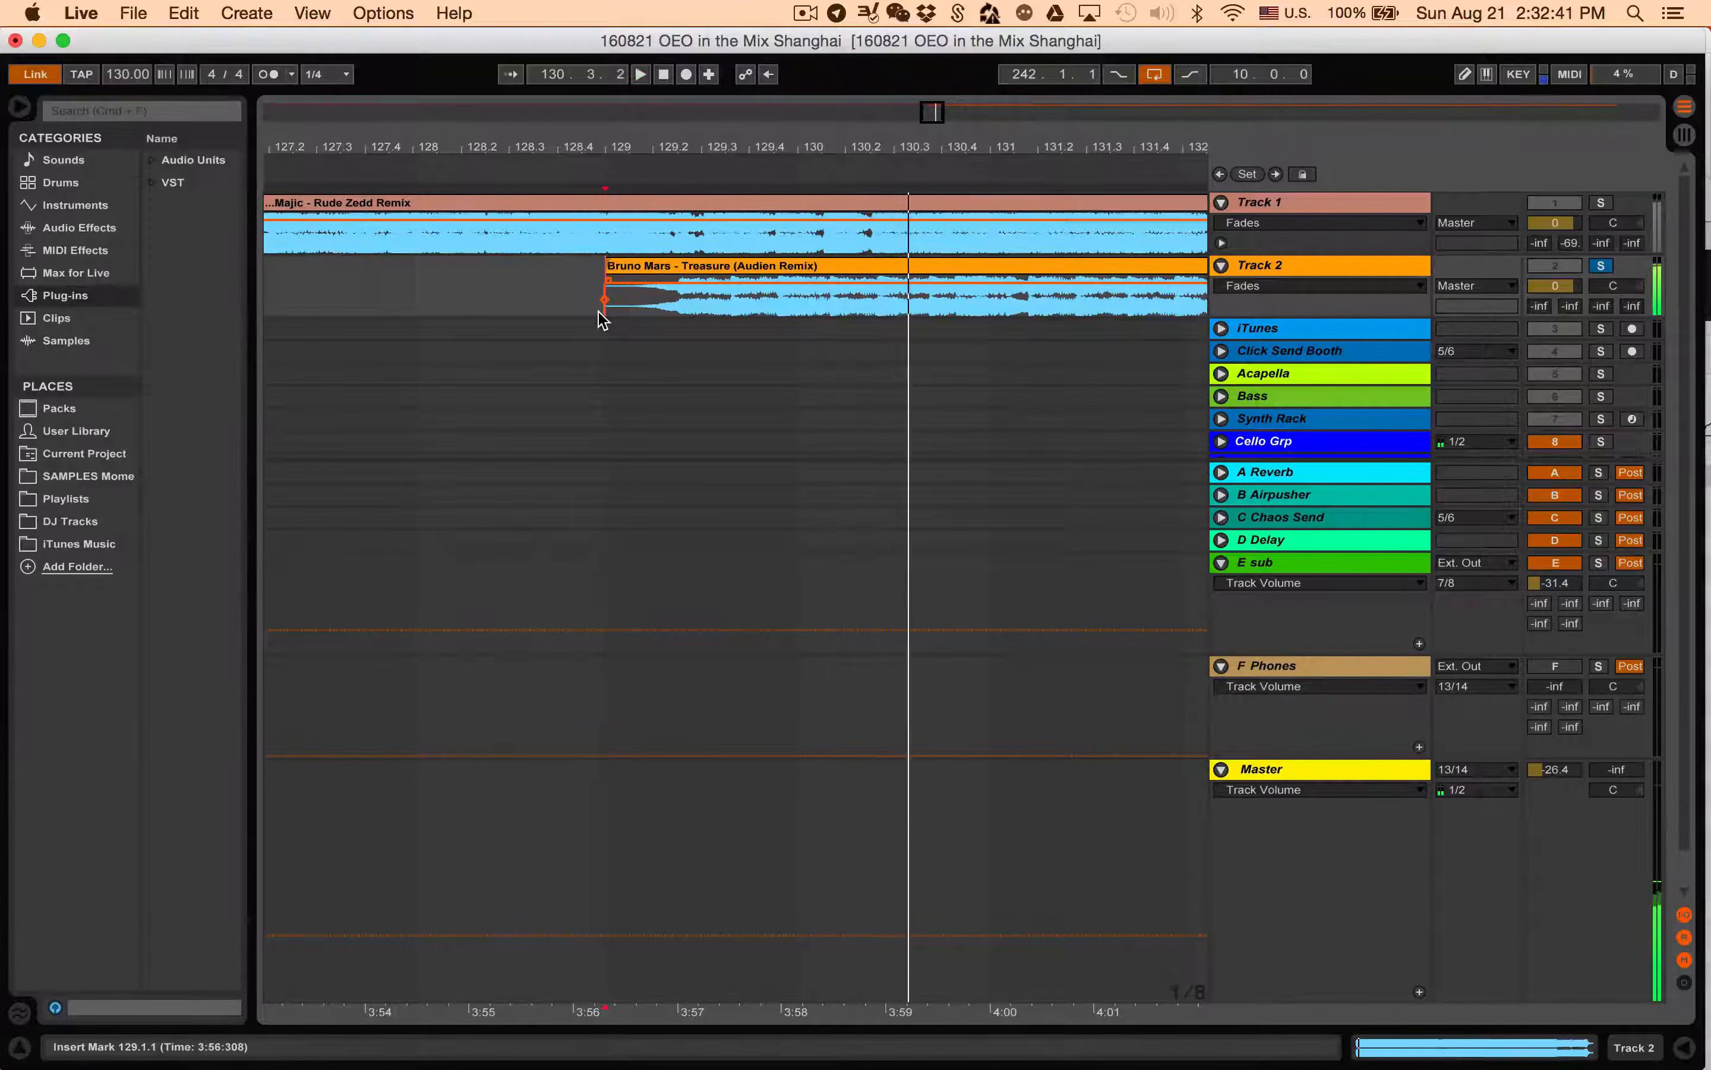
Turn on Warp for the Bruno Mars - Treasure clip and set its segment BPM to 126.00.
{"action": "double_click", "coordinate": [814, 272]}
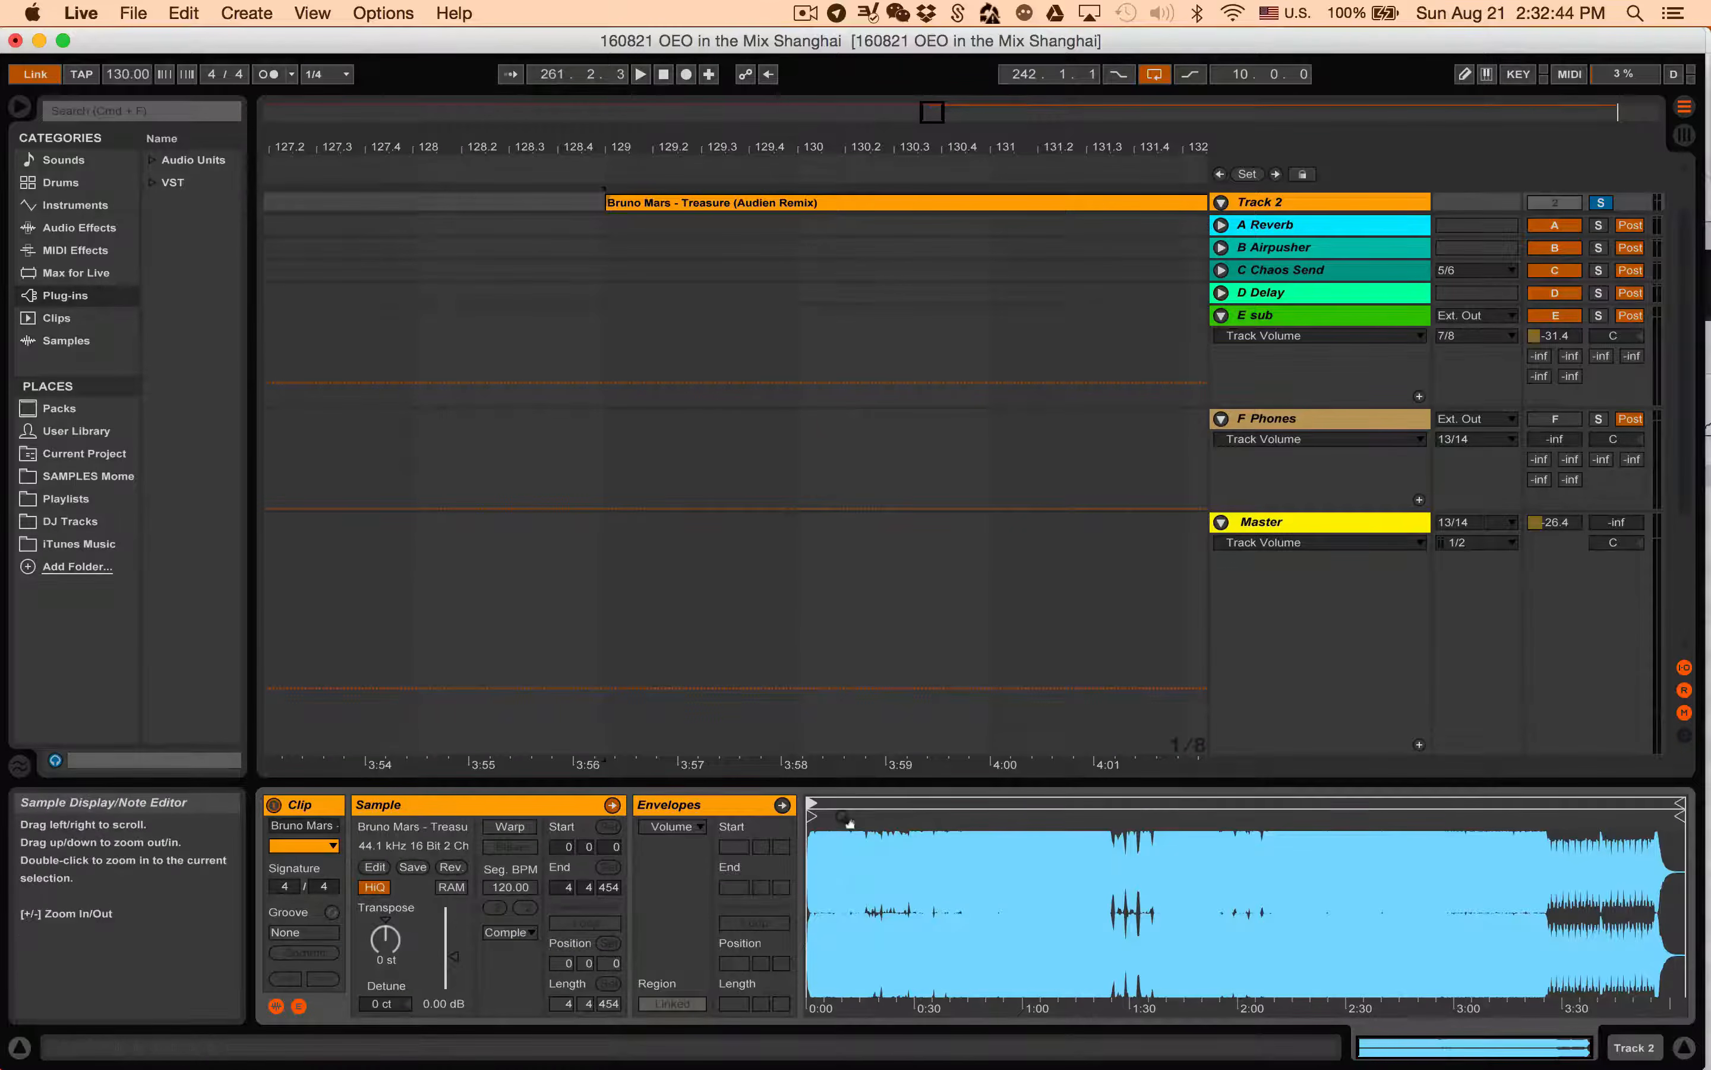
{"action": "left_click_drag", "start_coordinate": [845, 820], "coordinate": [848, 822]}
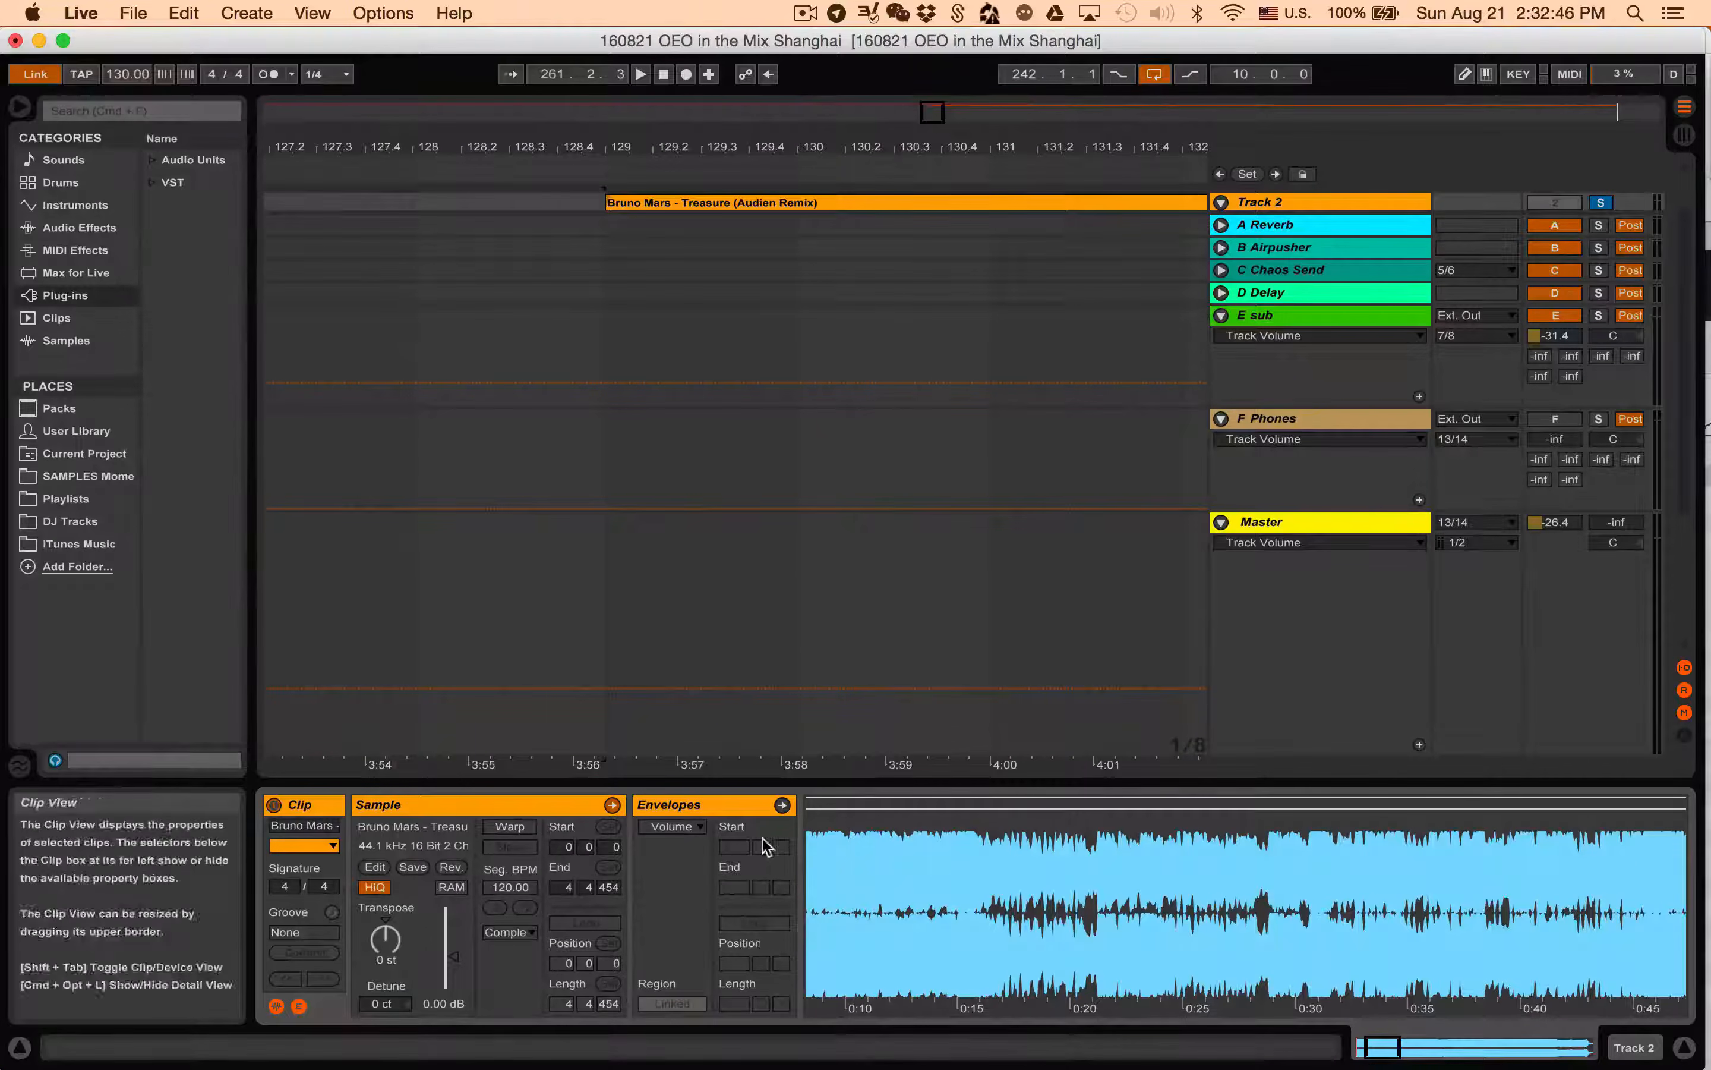
{"action": "left_click", "coordinate": [524, 826]}
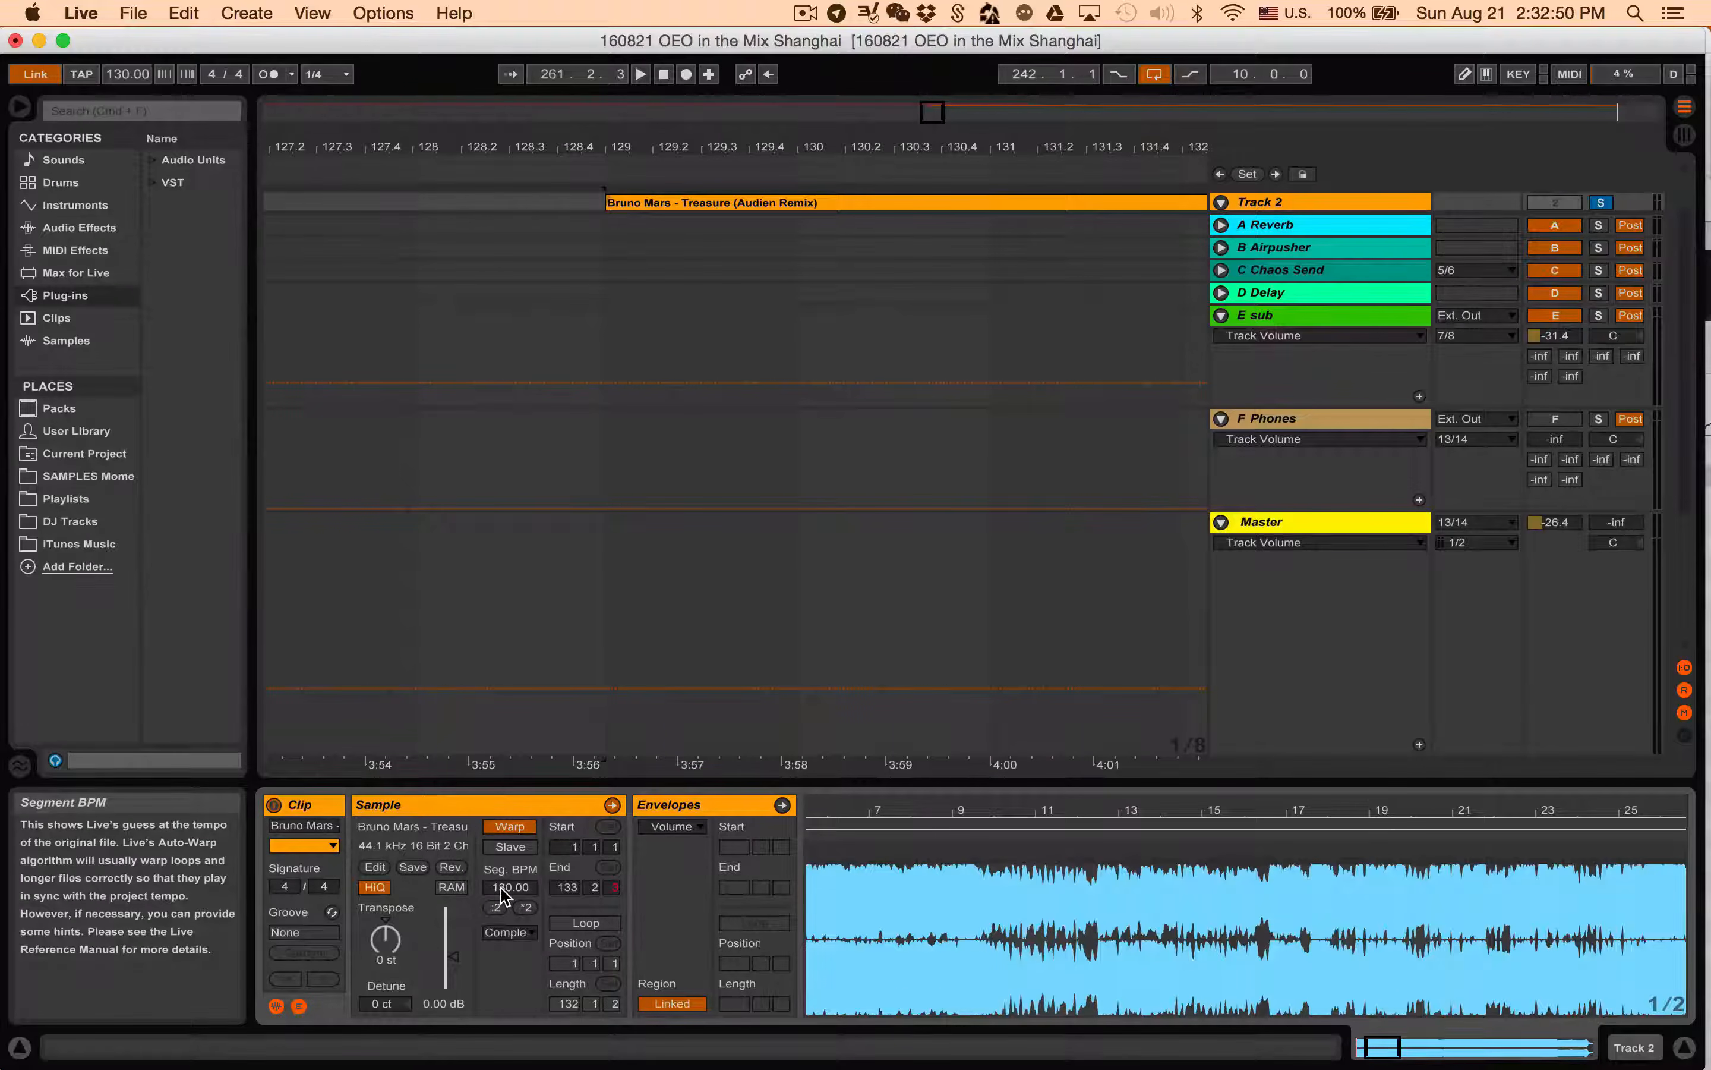
{"action": "key", "text": "ctrl+Up"}
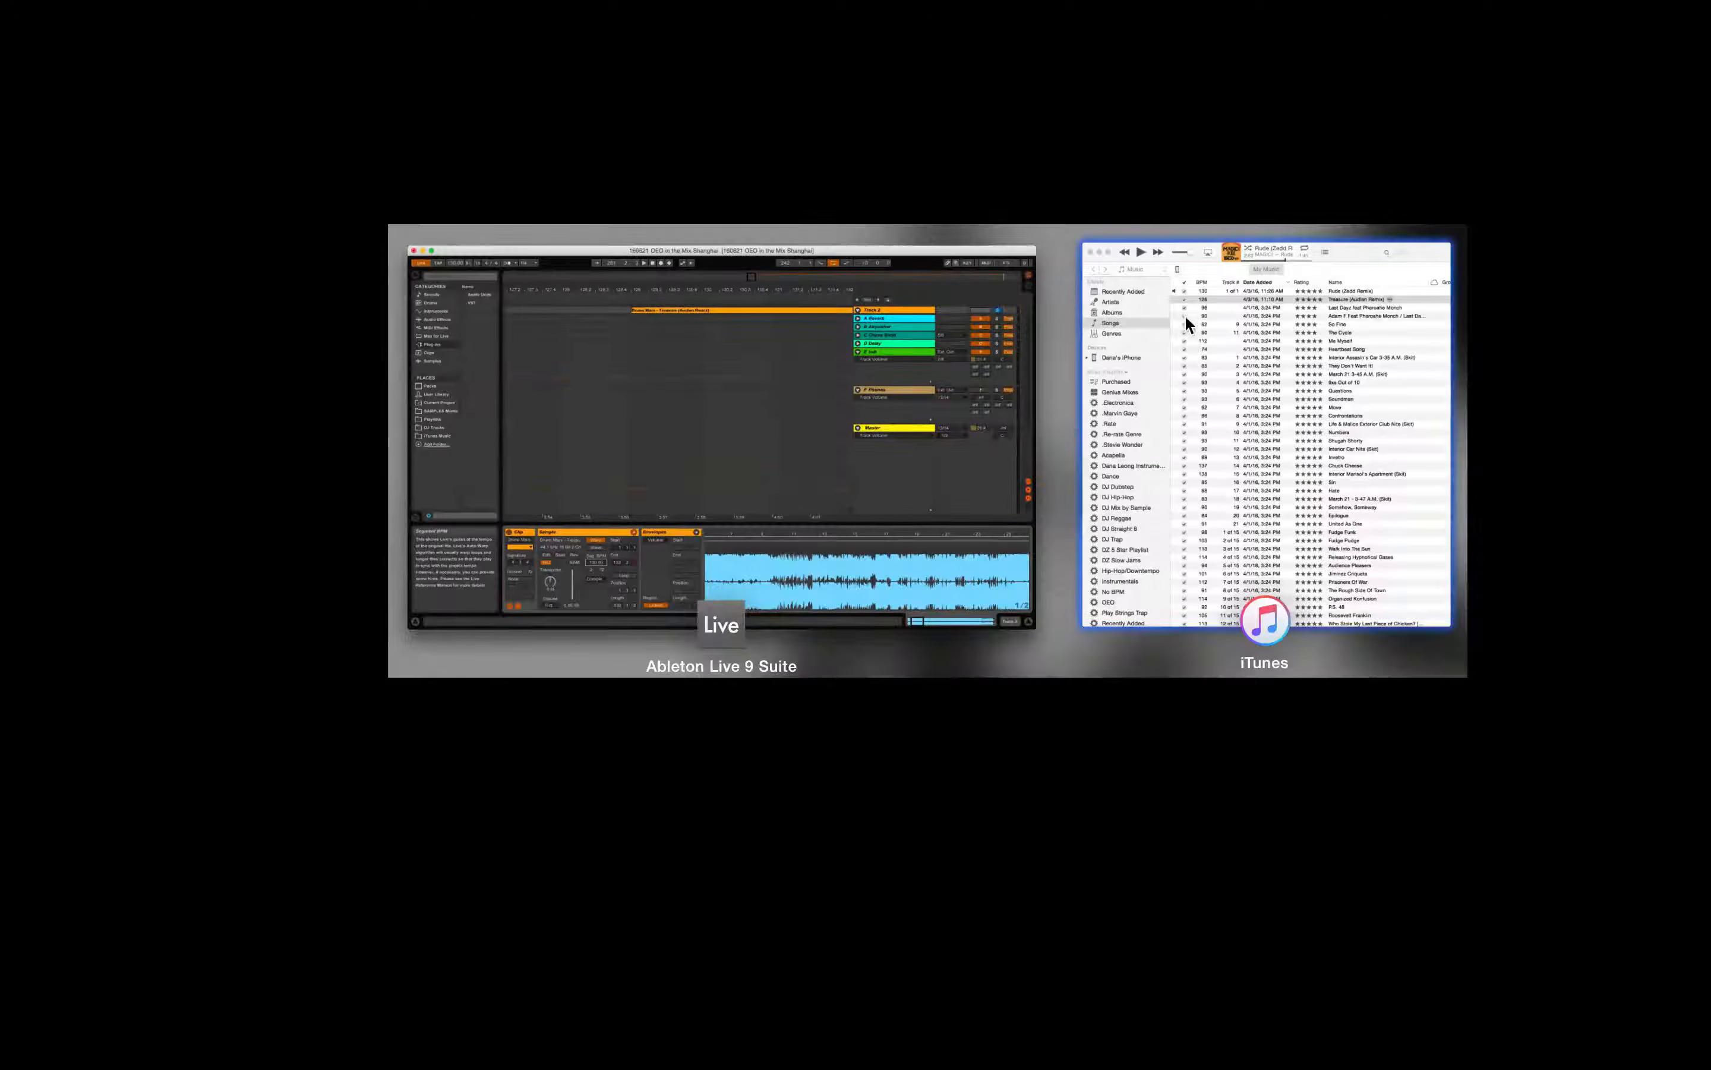
{"action": "left_click", "coordinate": [885, 526]}
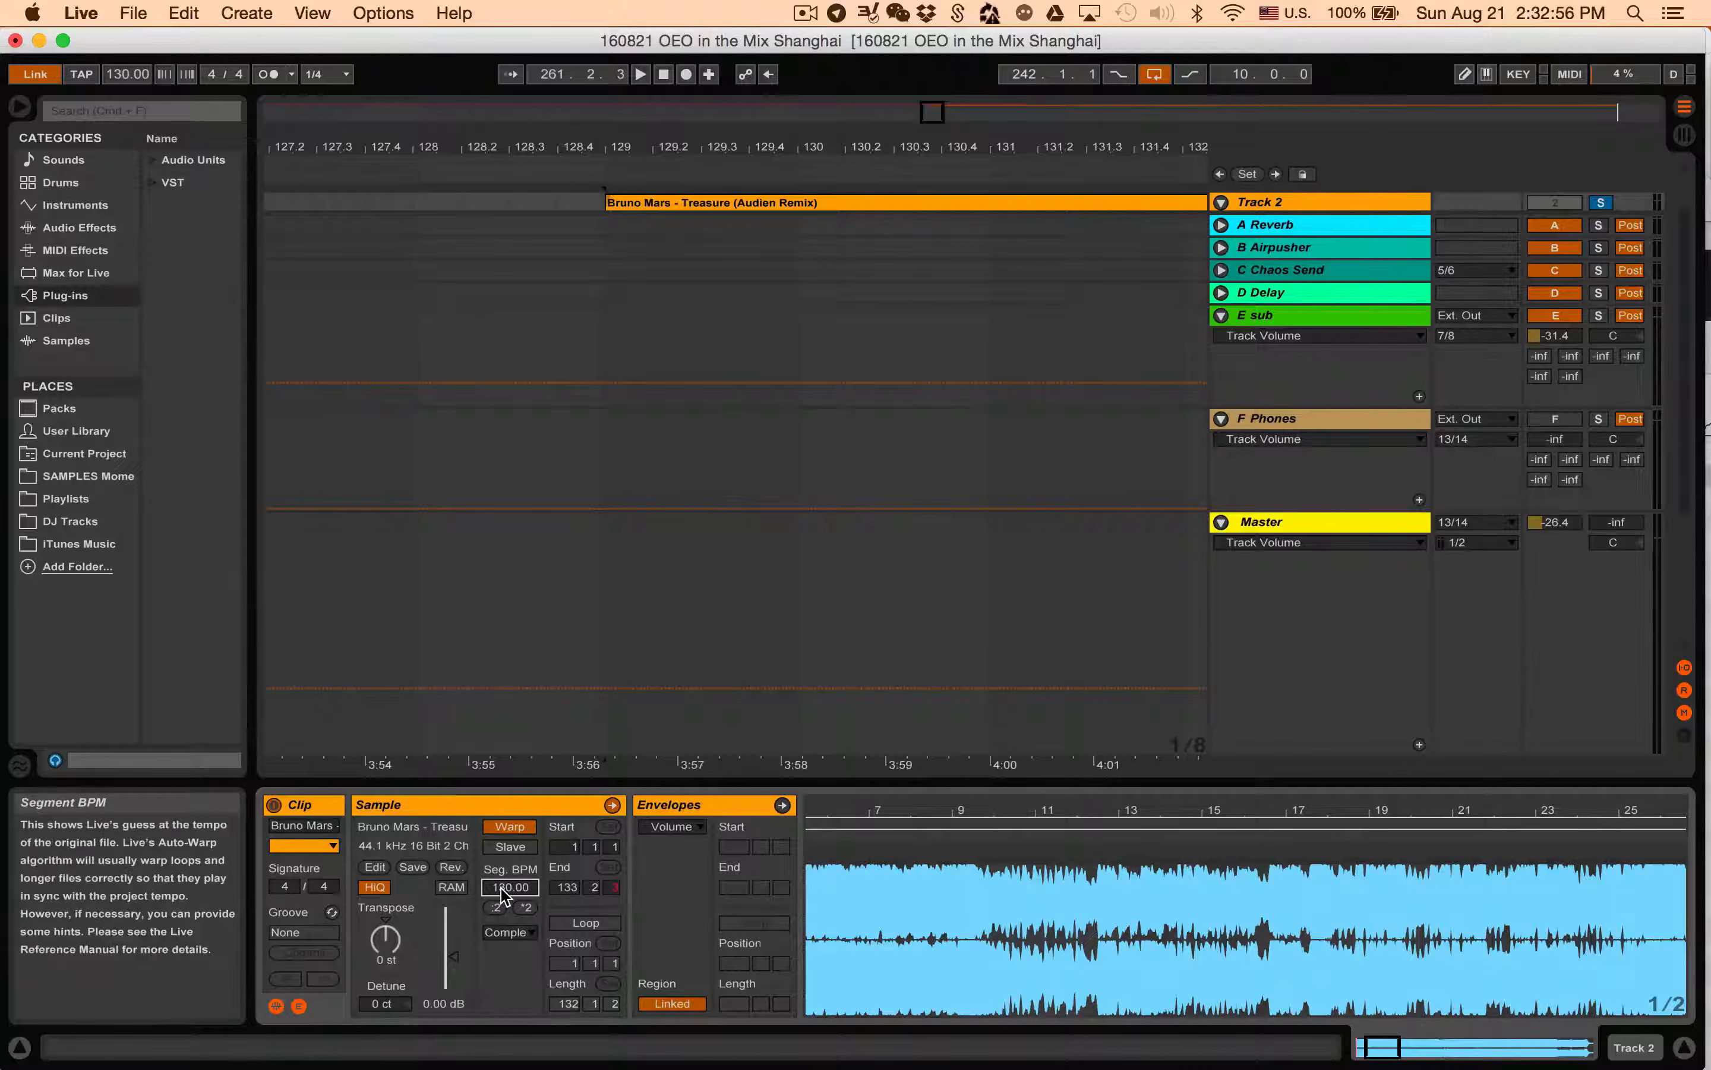
{"action": "key", "text": "Return"}
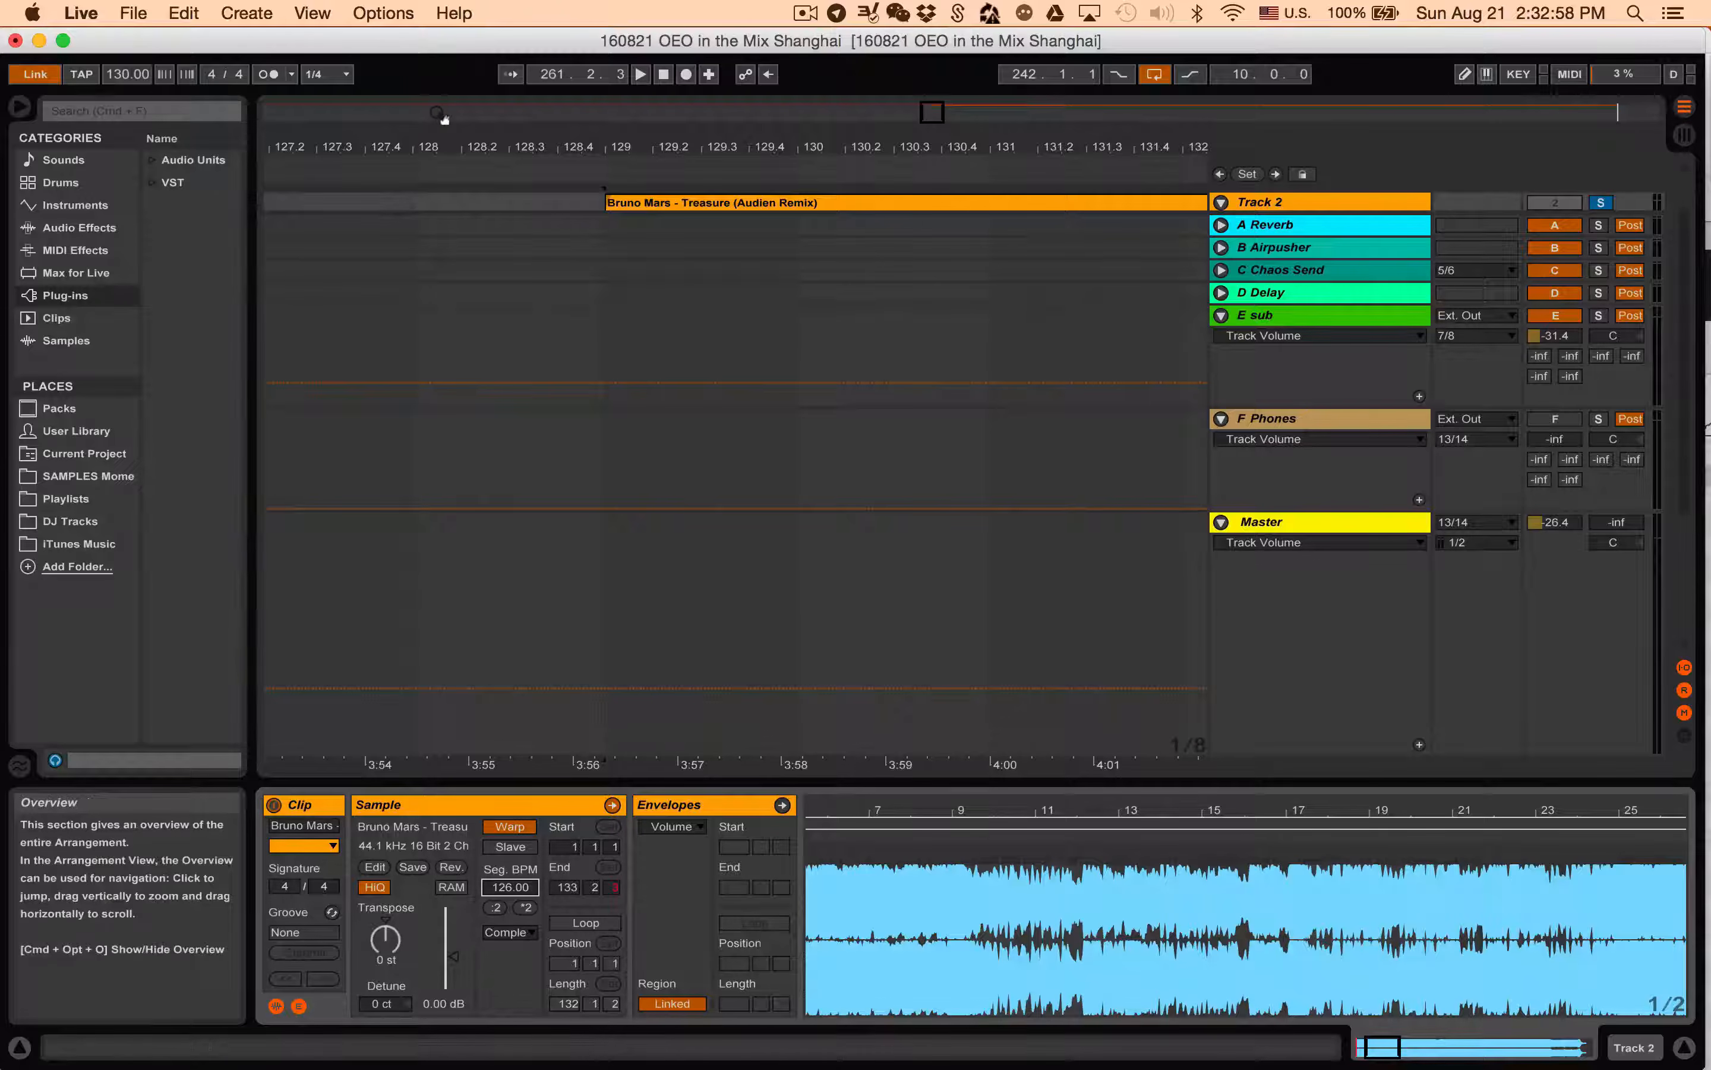
Play the warped clip from bar 129 and examine the beginning of its waveform up close.
{"action": "left_click", "coordinate": [275, 73]}
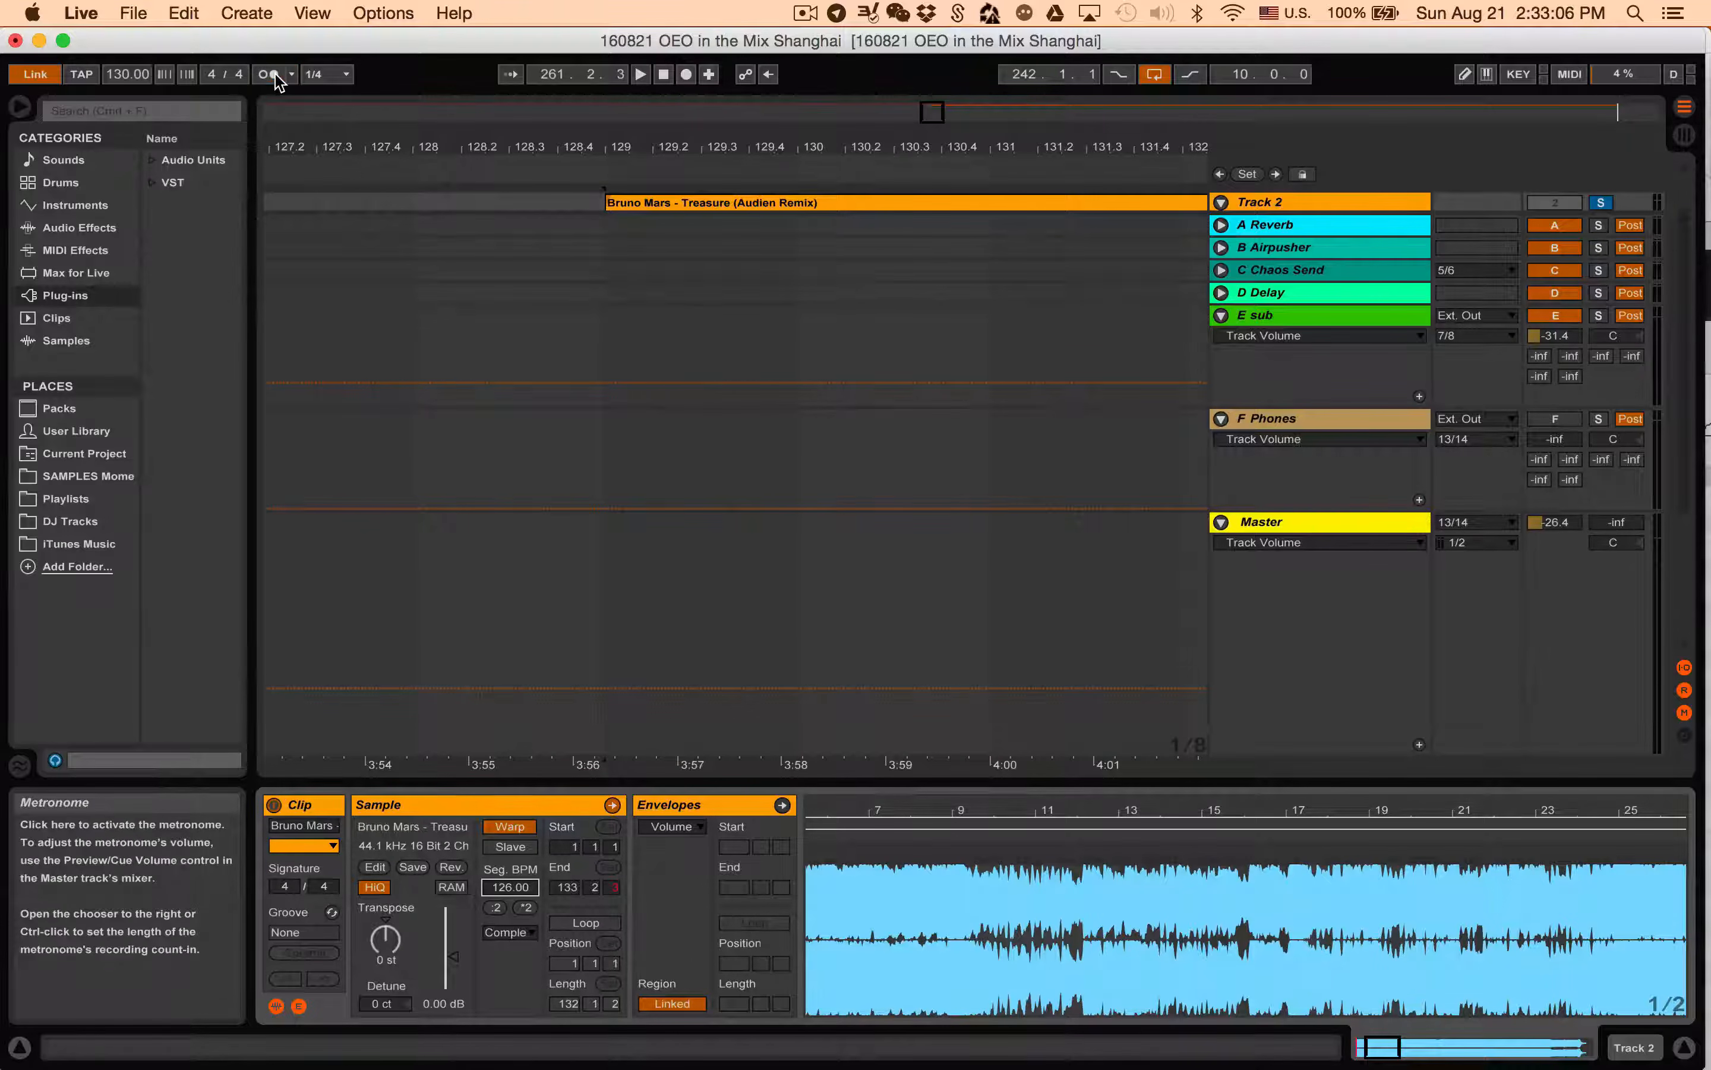
{"action": "left_click", "coordinate": [601, 171]}
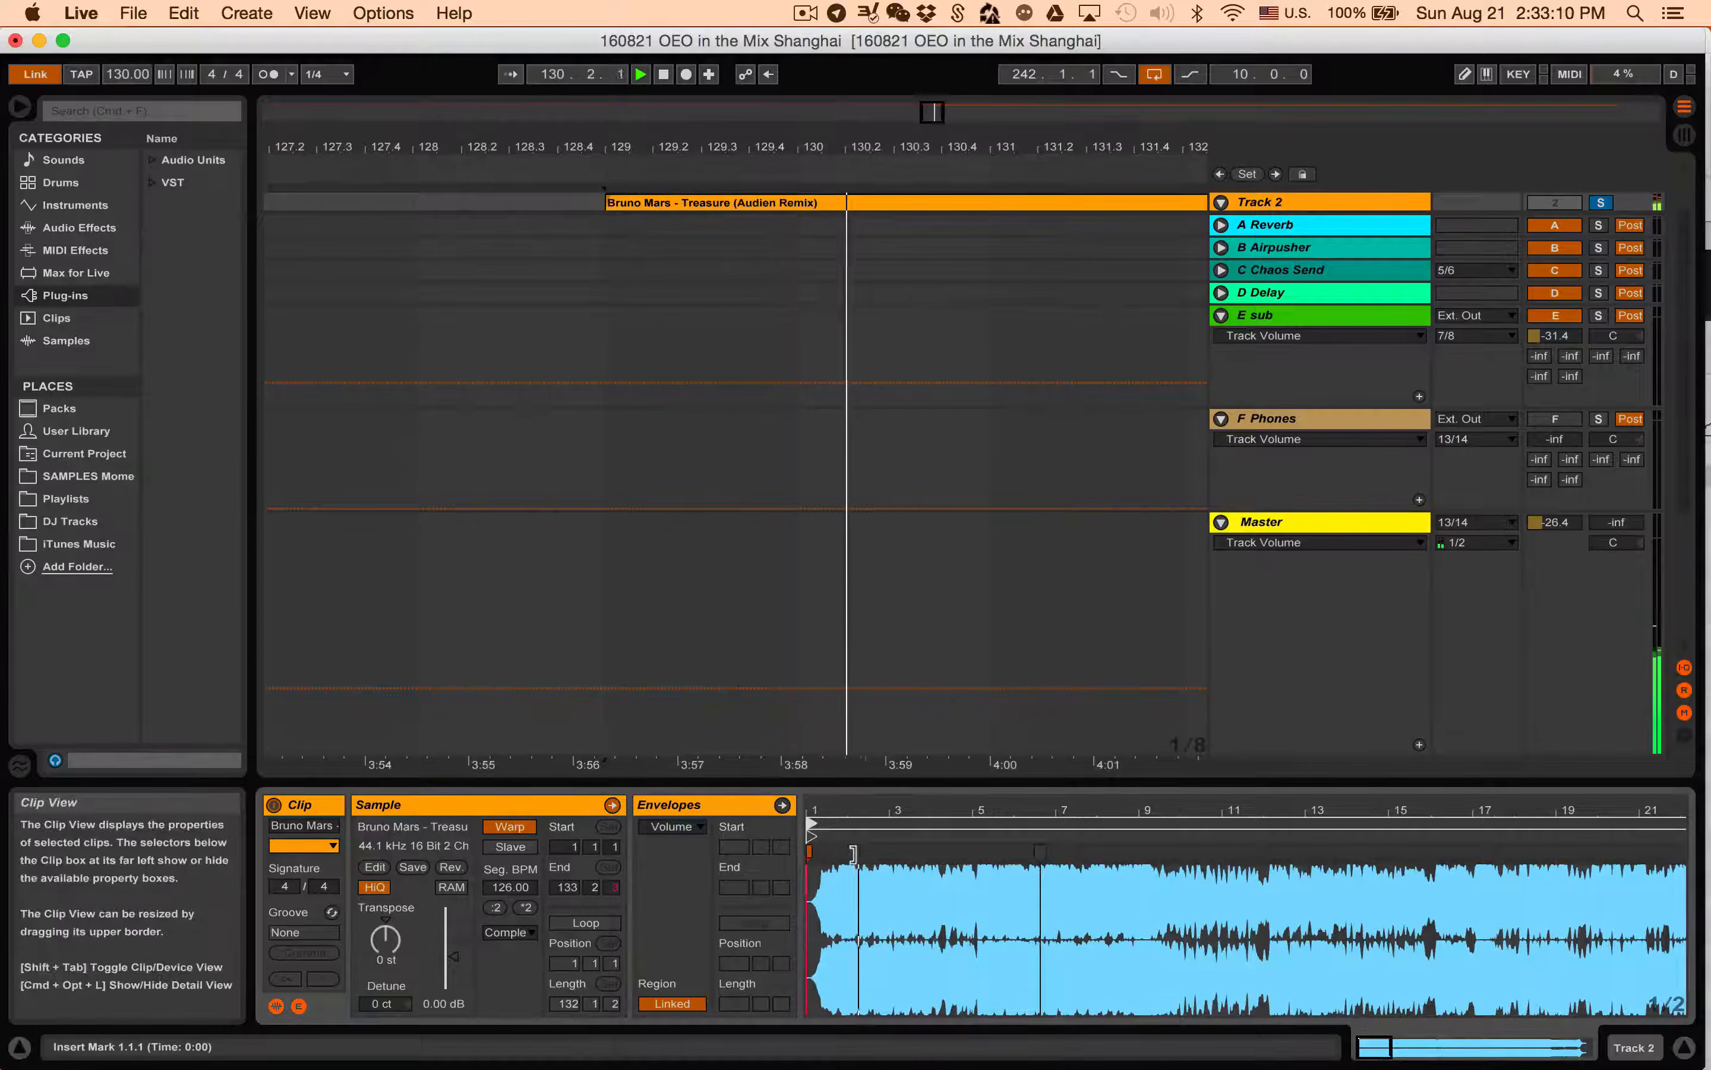
{"action": "key", "text": "space"}
{"action": "left_click_drag", "start_coordinate": [837, 809], "coordinate": [838, 817]}
{"action": "scroll", "coordinate": [928, 872], "scroll_direction": "left", "scroll_amount": 5}
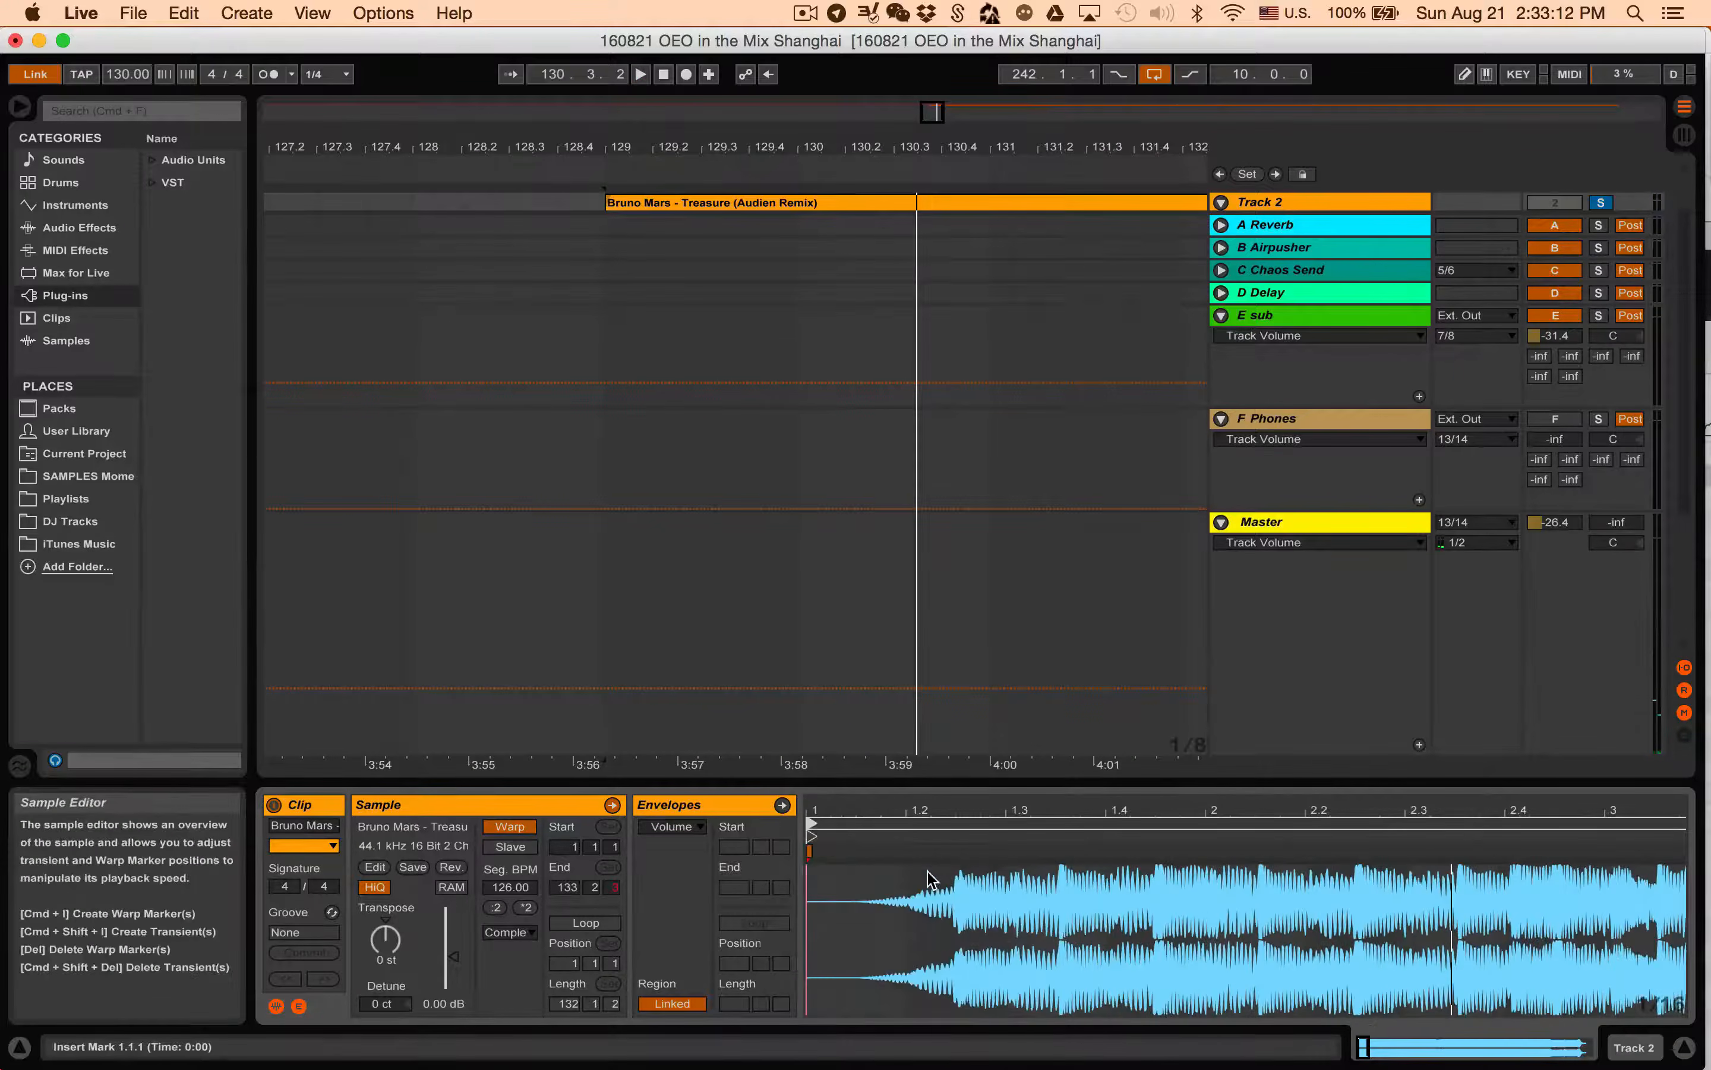
Audition the intro to find the first downbeat and set 1.1.1 at the transient just after bar 2 of the clip.
{"action": "key", "text": "space"}
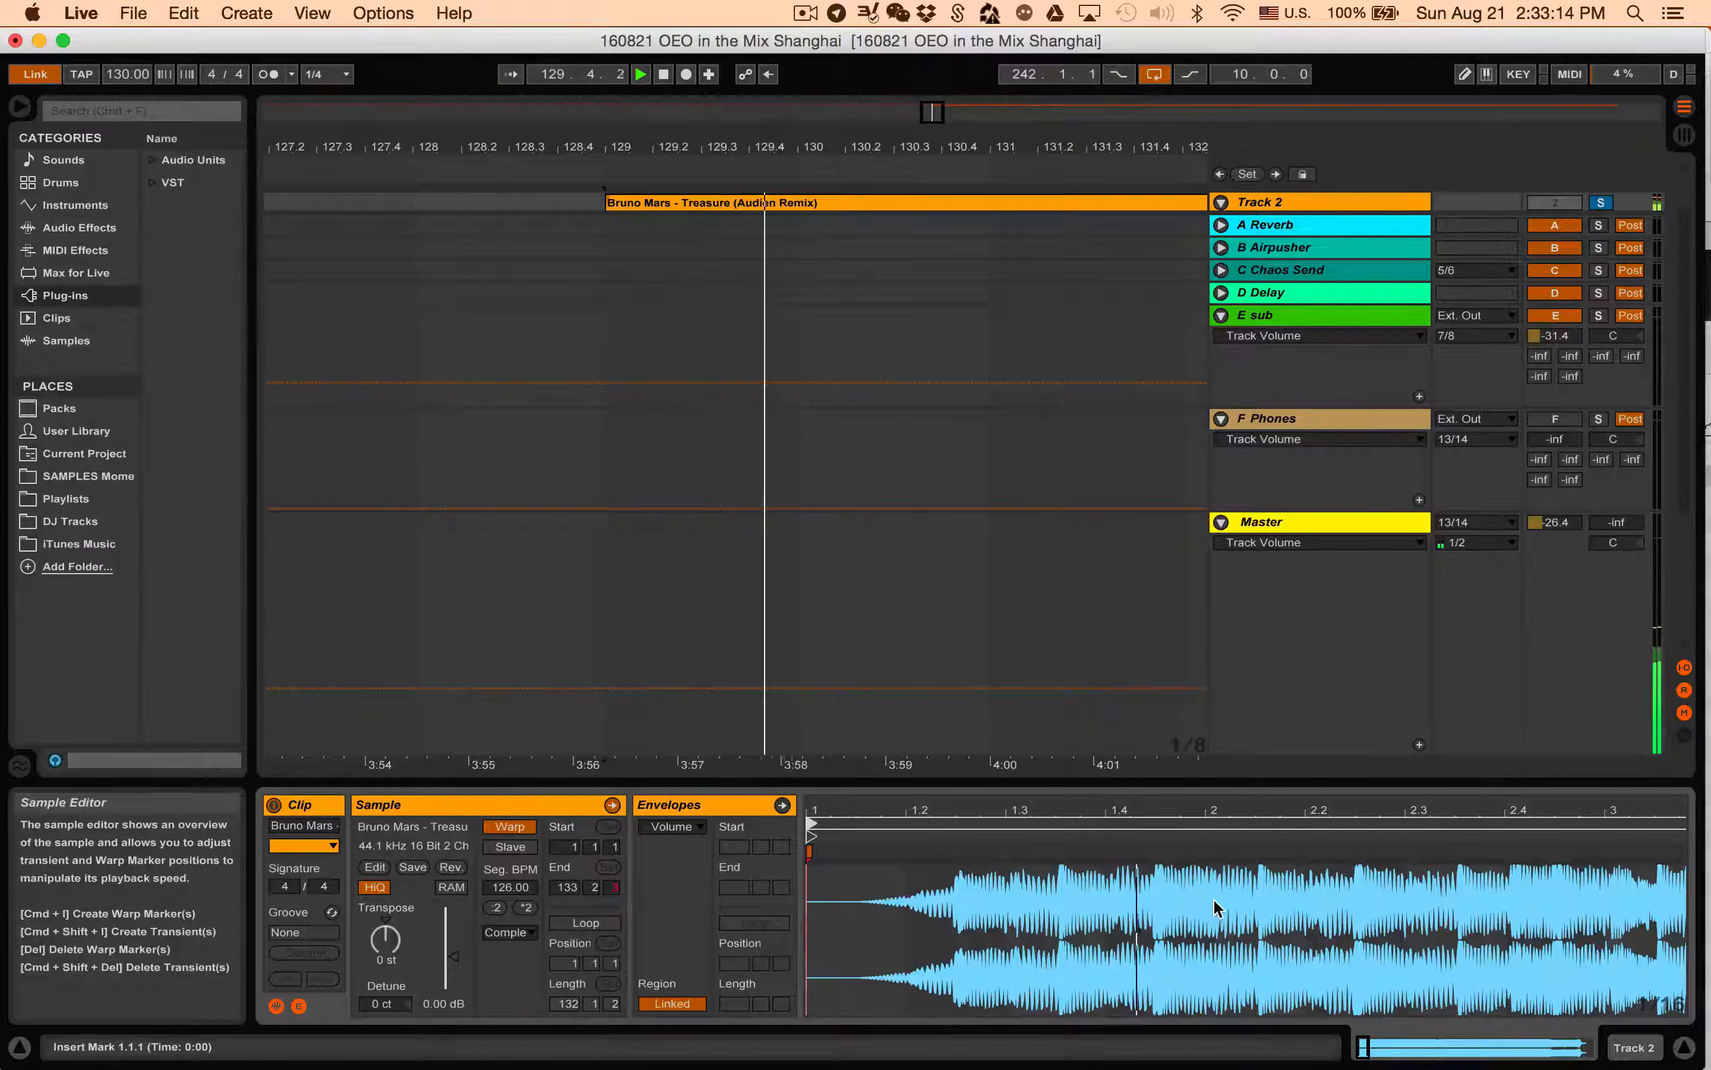
{"action": "key", "text": "space"}
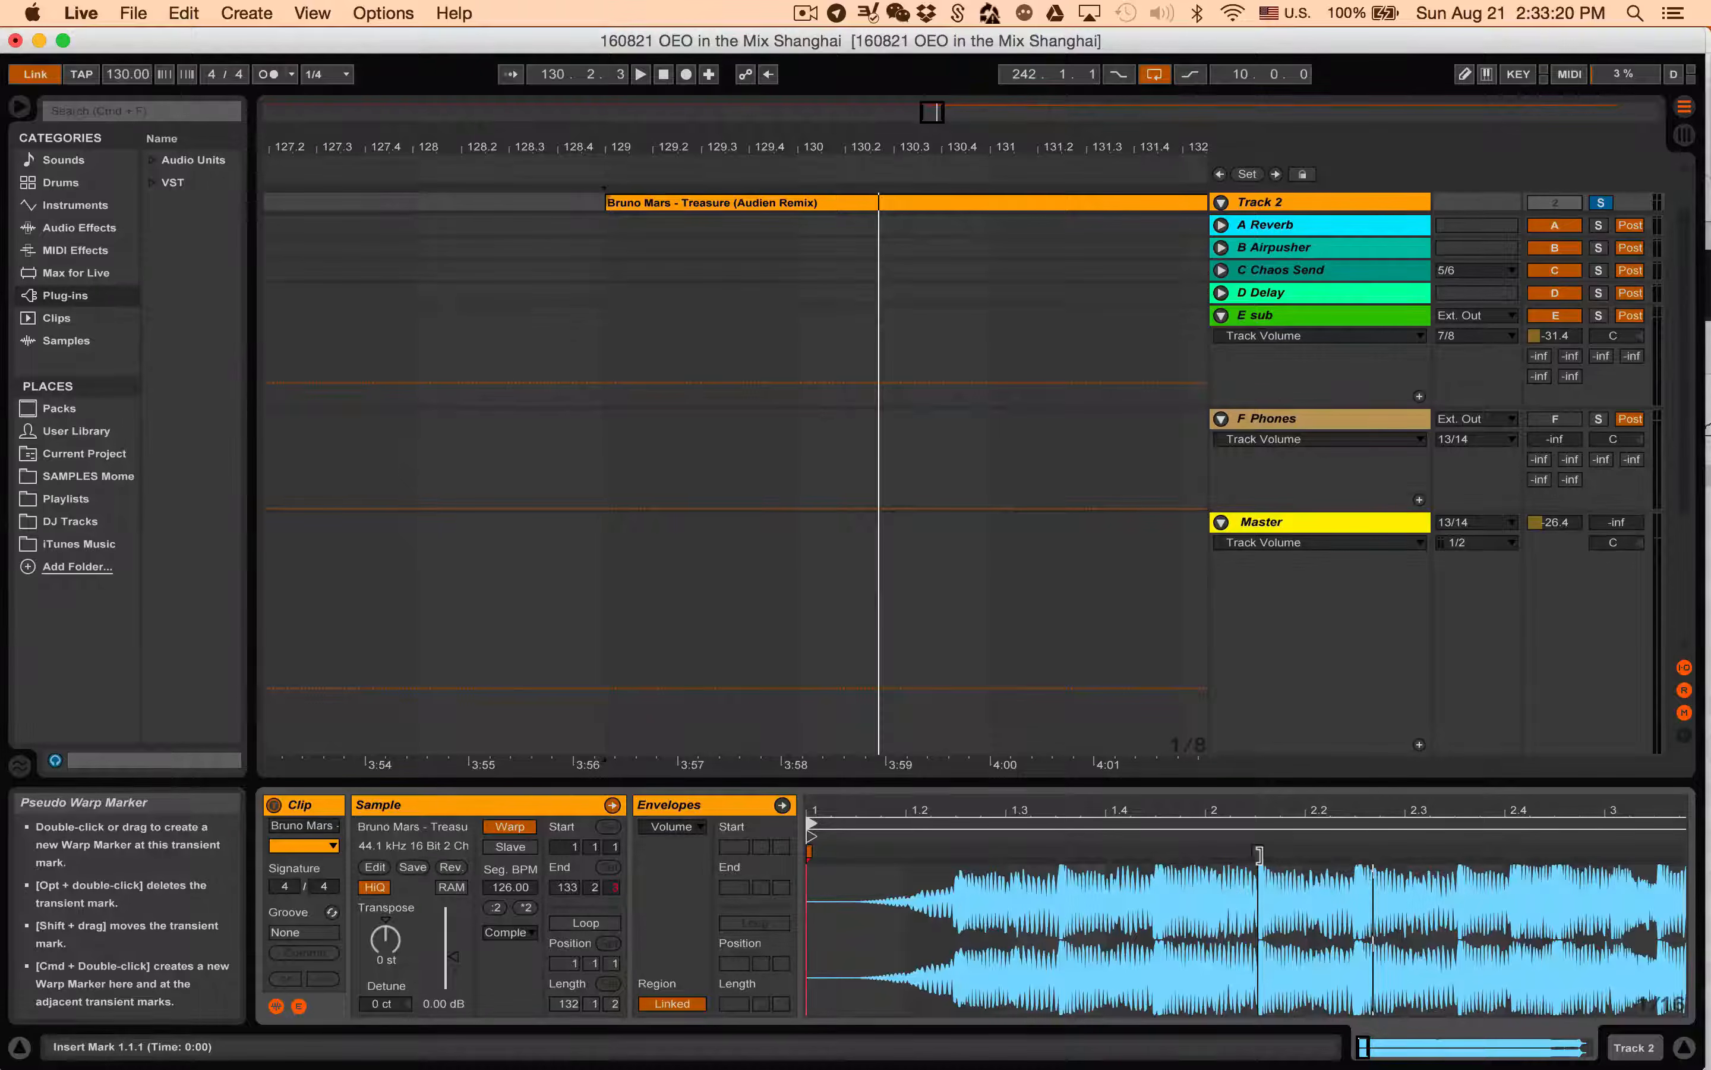
{"action": "right_click", "coordinate": [1258, 854]}
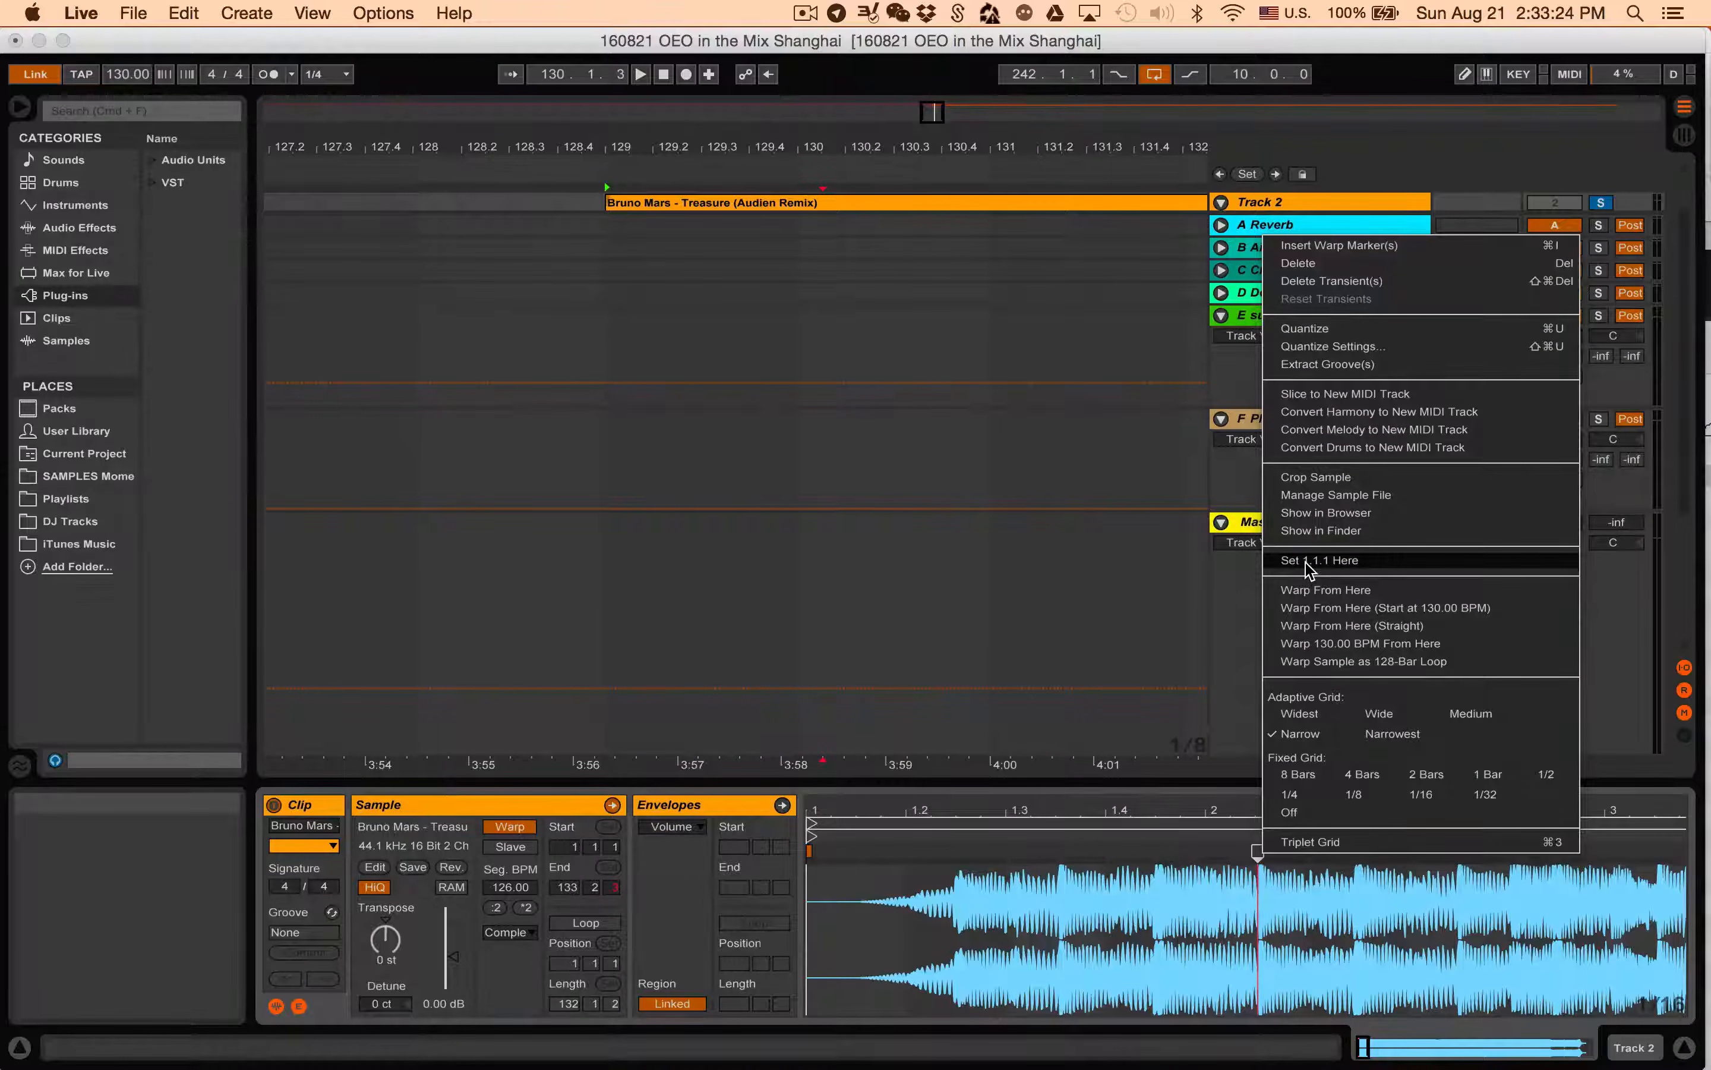
{"action": "left_click", "coordinate": [1364, 561]}
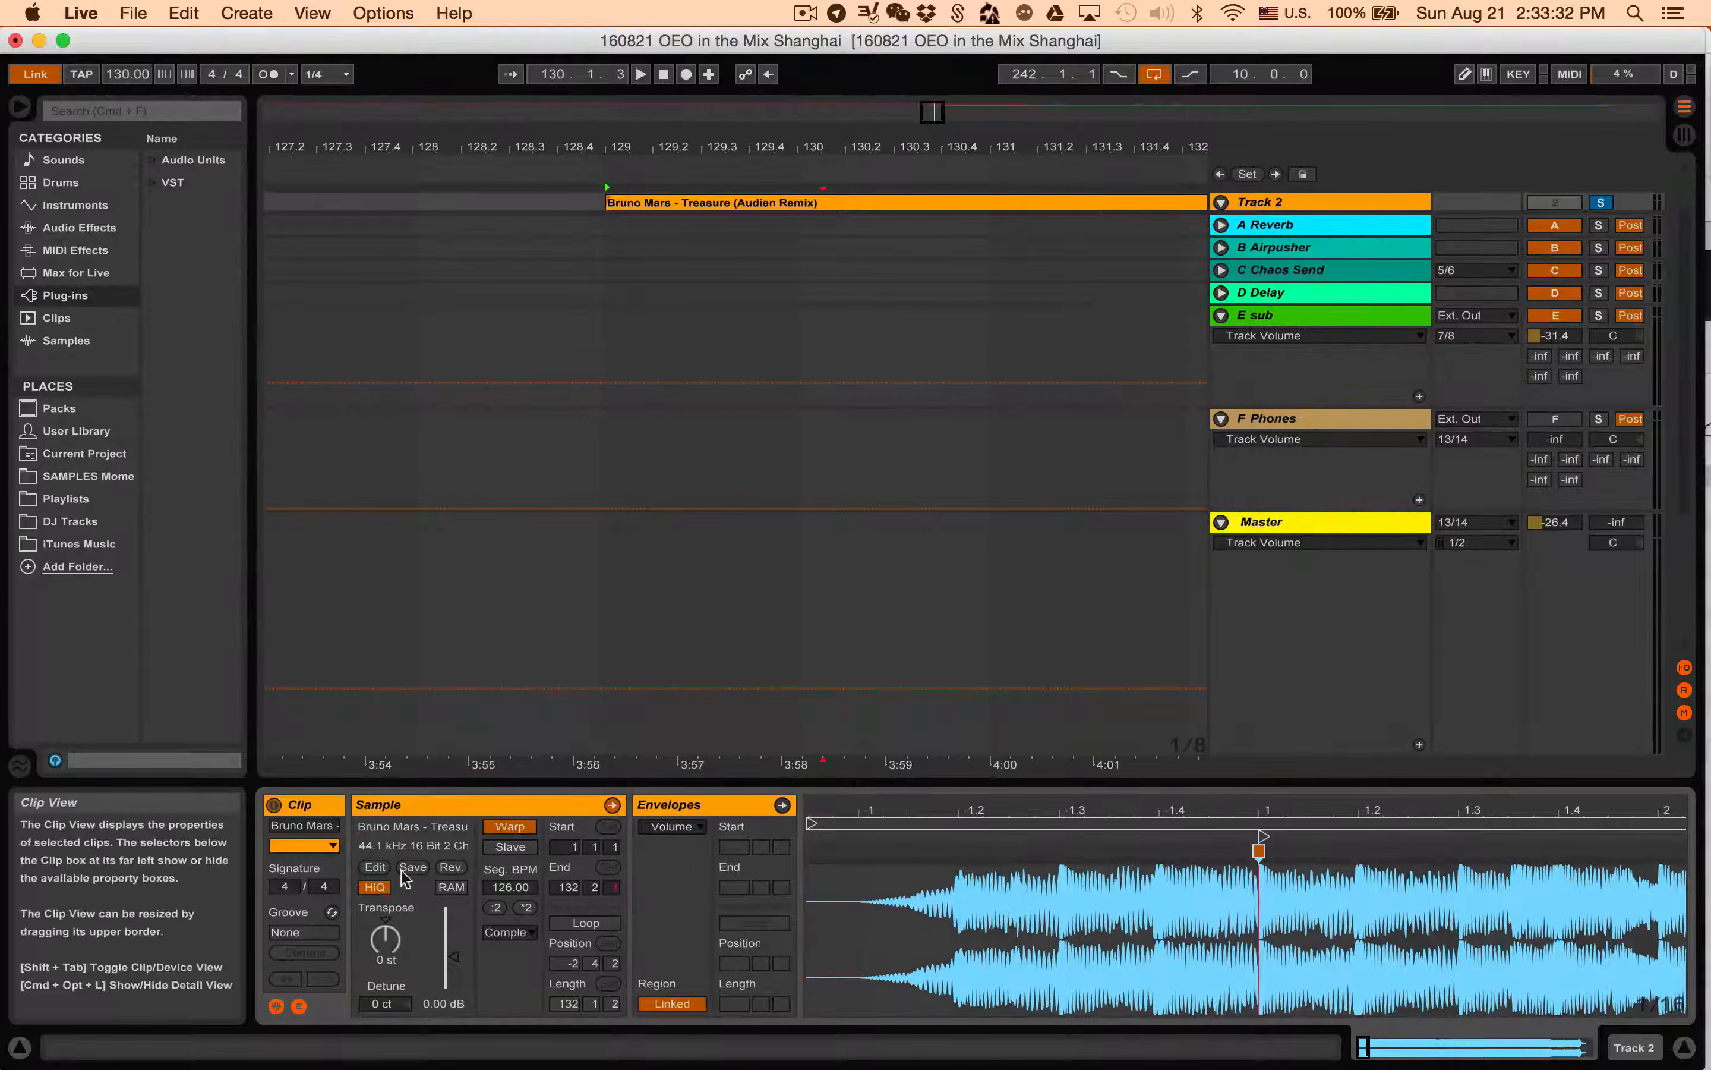
Set the clip's warp mode to Complex Pro with Formants at 0.00 and Envelope at 8.
{"action": "left_click", "coordinate": [506, 932]}
{"action": "left_click", "coordinate": [518, 1039]}
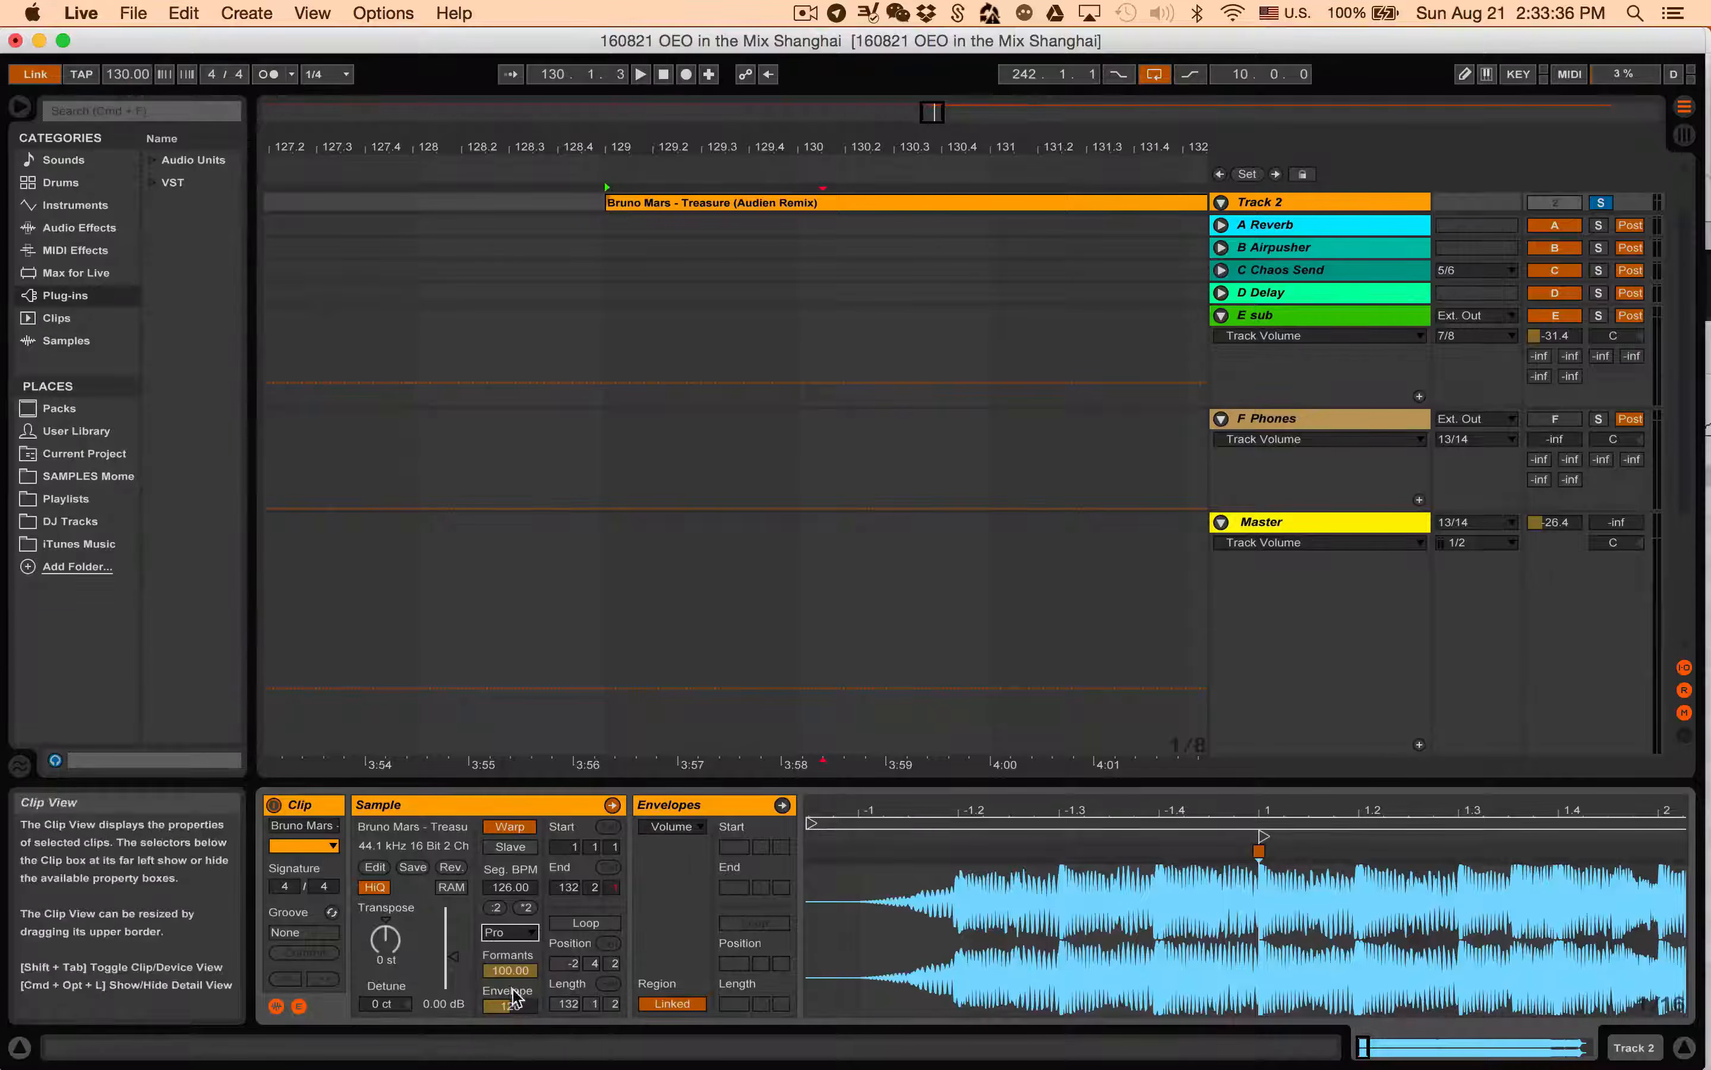
{"action": "left_click_drag", "start_coordinate": [503, 972], "coordinate": [503, 1055]}
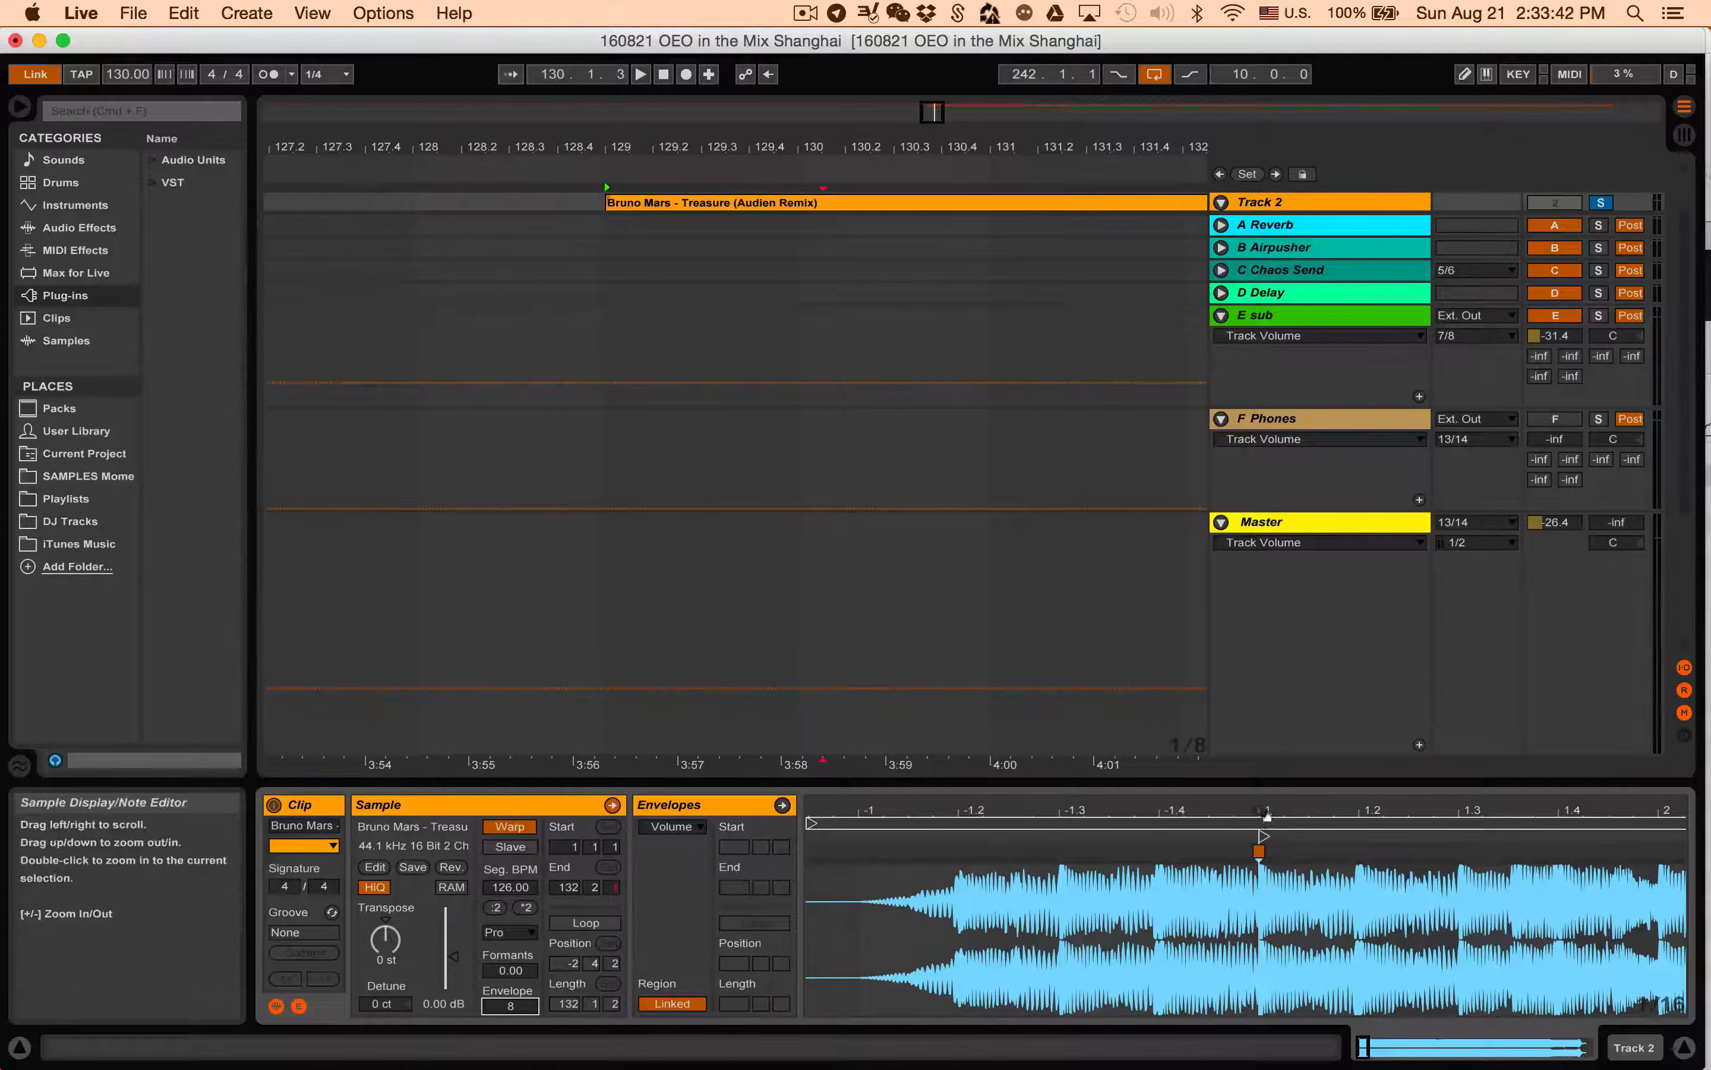
Move the clip's start marker back to -1.1.1, before the warp marker at 1.1.1.
{"action": "left_click_drag", "start_coordinate": [1267, 813], "coordinate": [1267, 784]}
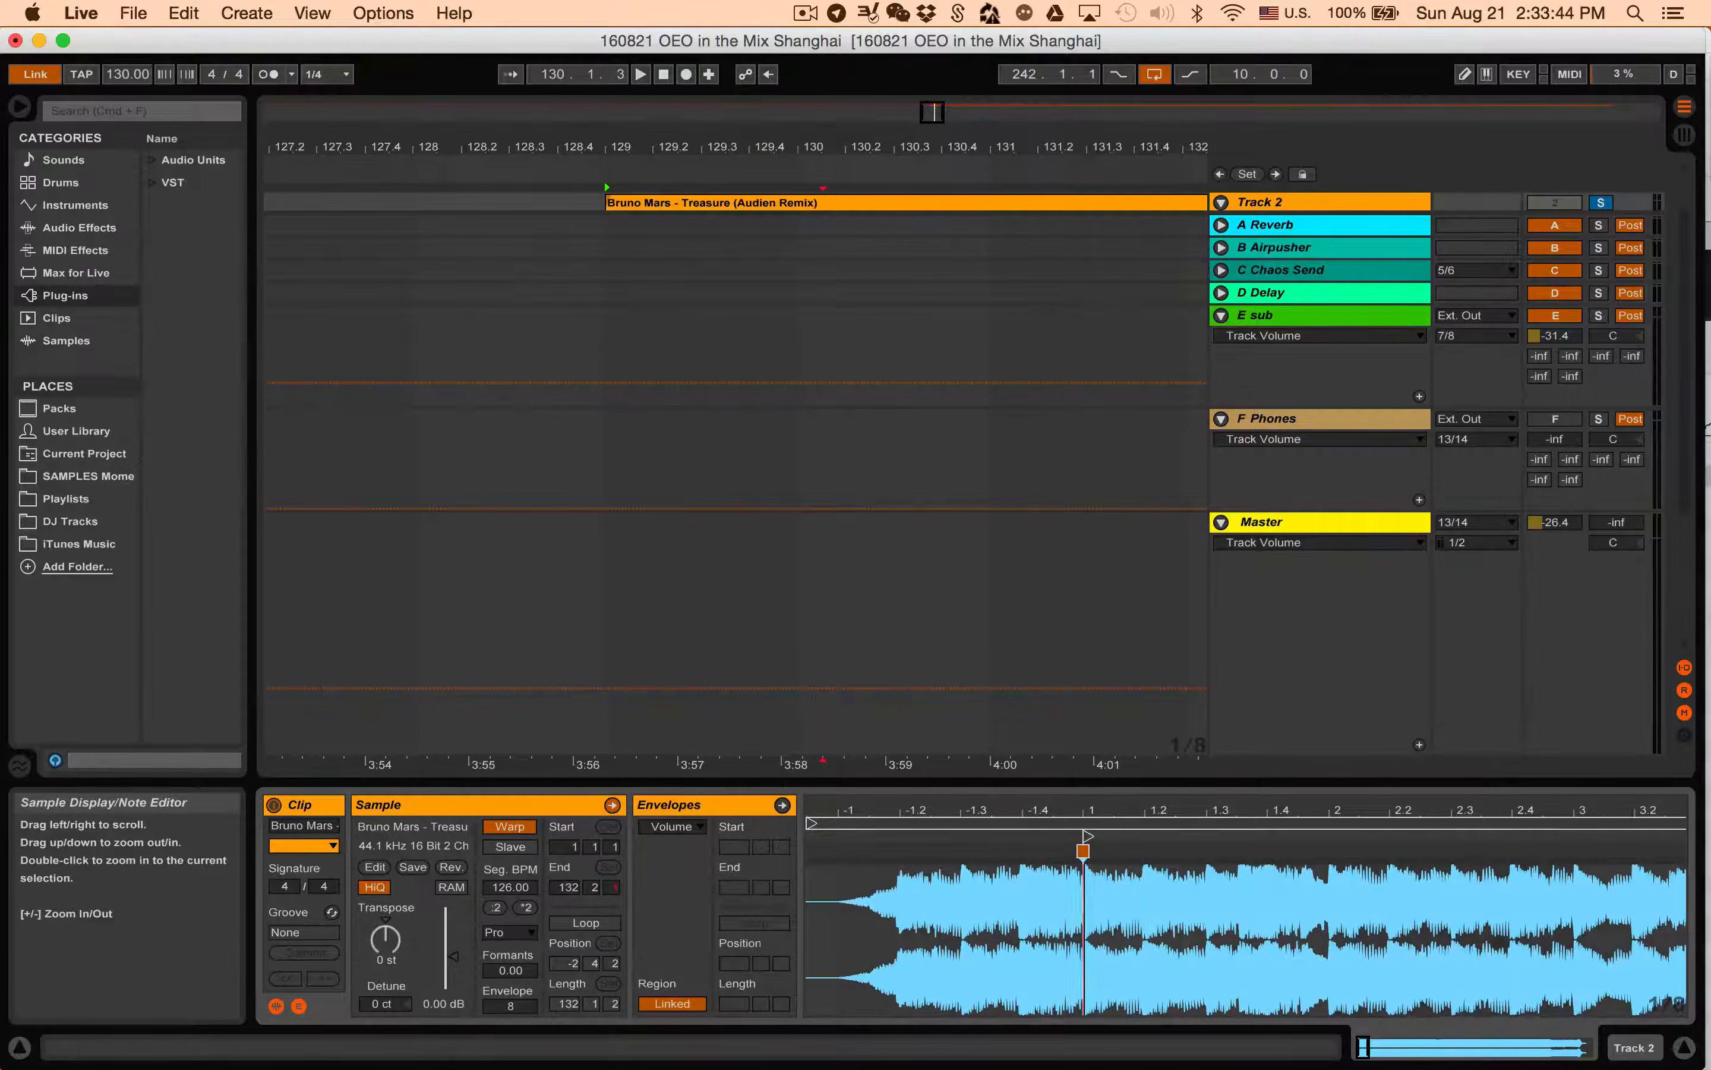
{"action": "mouse_move", "coordinate": [1087, 812]}
{"action": "left_mouse_down"}
{"action": "mouse_move", "coordinate": [901, 784]}
{"action": "mouse_move", "coordinate": [1052, 813]}
{"action": "left_mouse_up"}
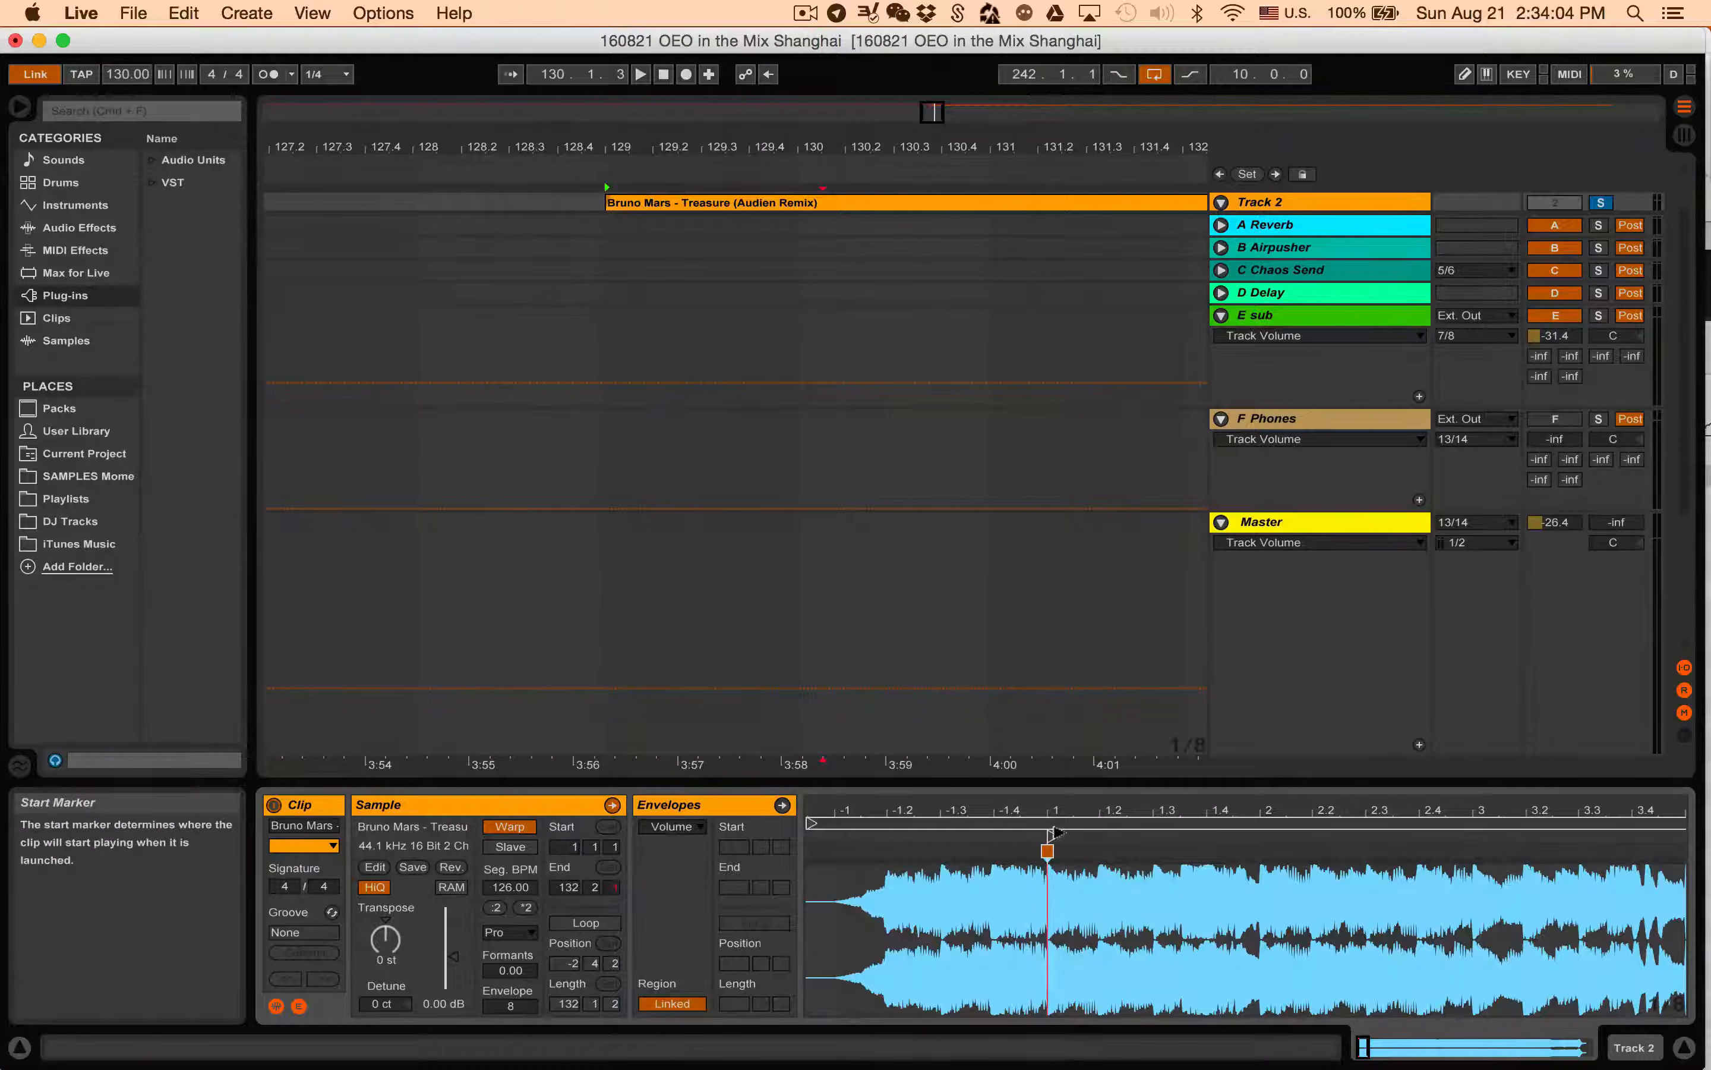
{"action": "left_click_drag", "start_coordinate": [999, 837], "coordinate": [838, 839]}
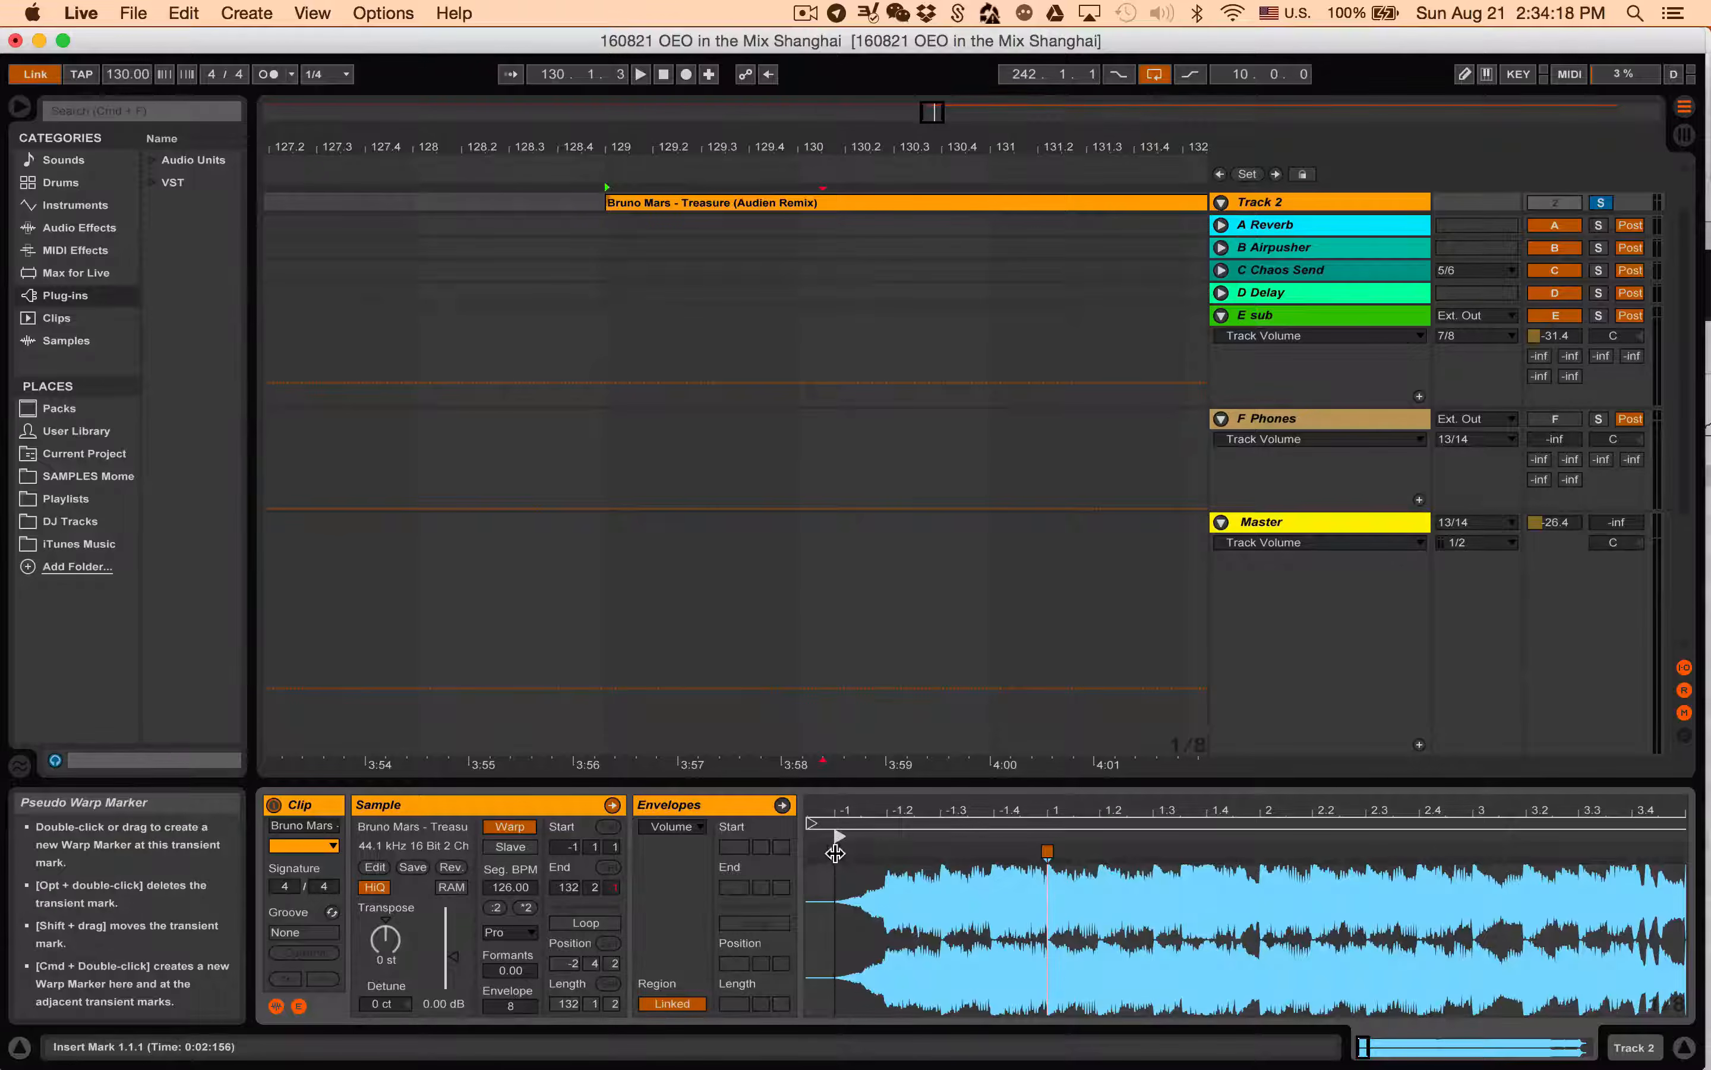
Play the clip from bar 129, raising the Master volume to -16.3 dB and routing the cue output to 1/2.
{"action": "left_click", "coordinate": [601, 208]}
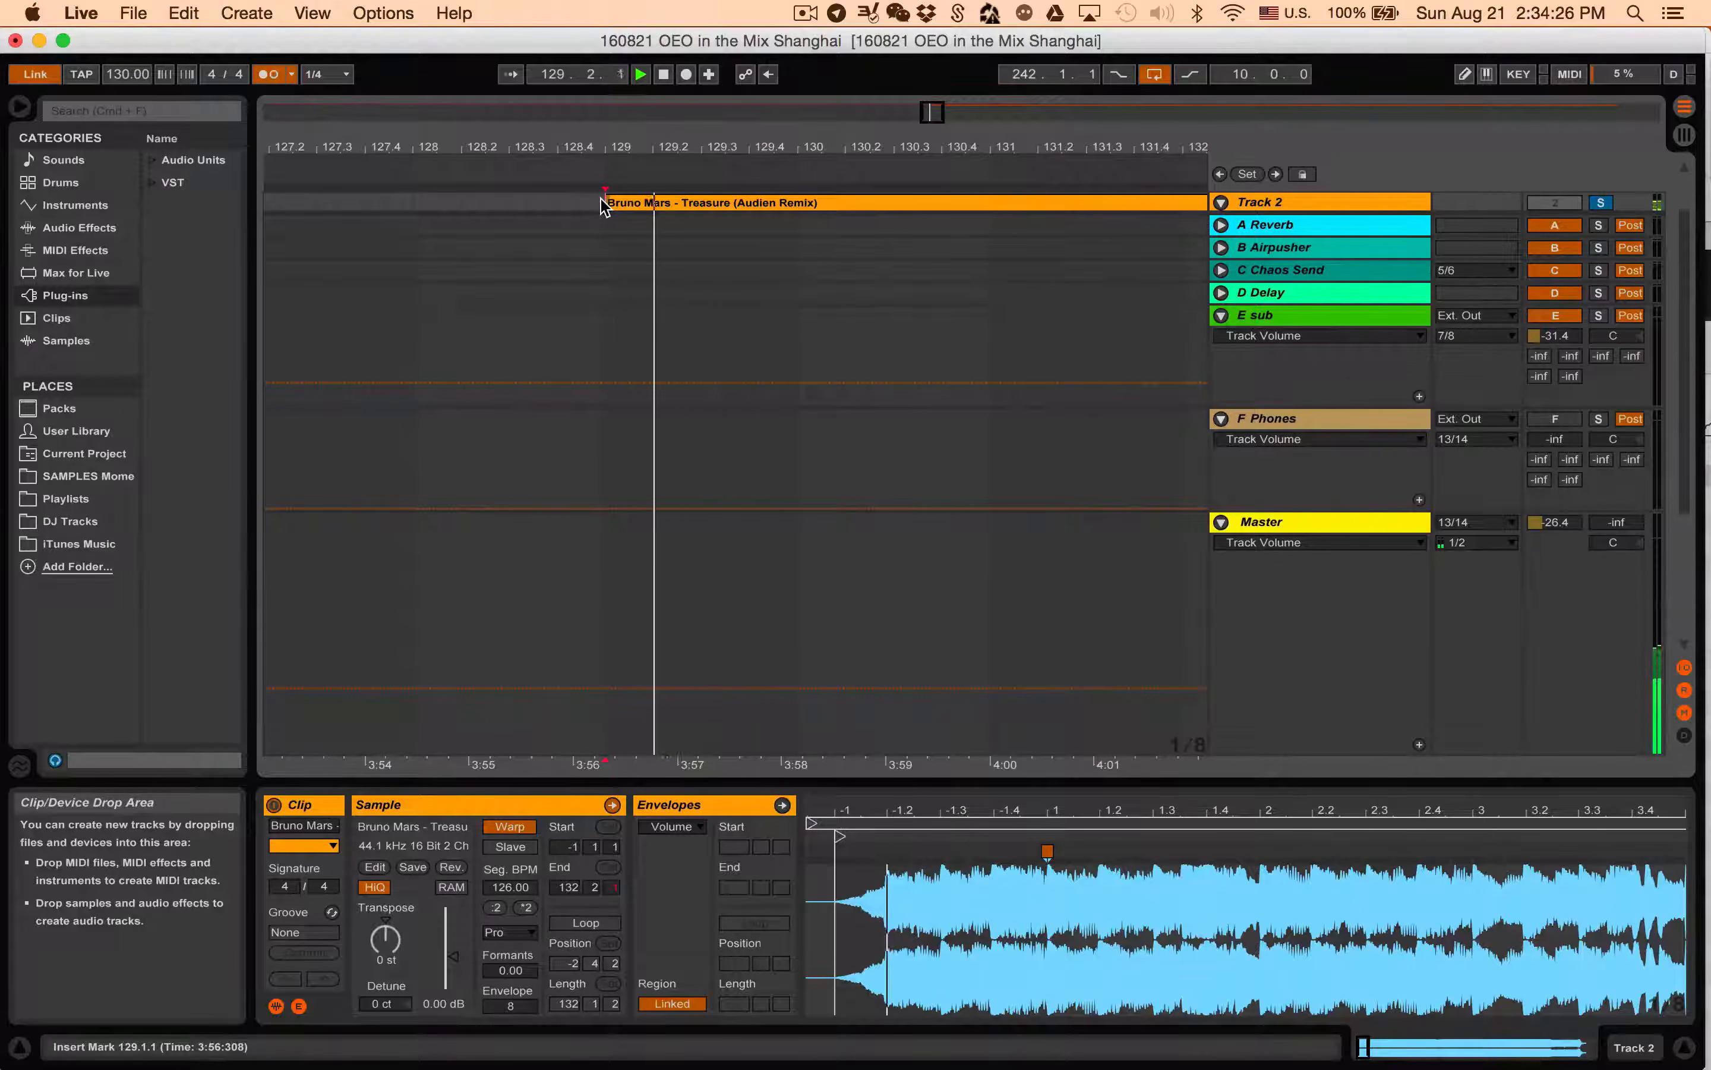
{"action": "left_click_drag", "start_coordinate": [1554, 523], "coordinate": [1554, 489]}
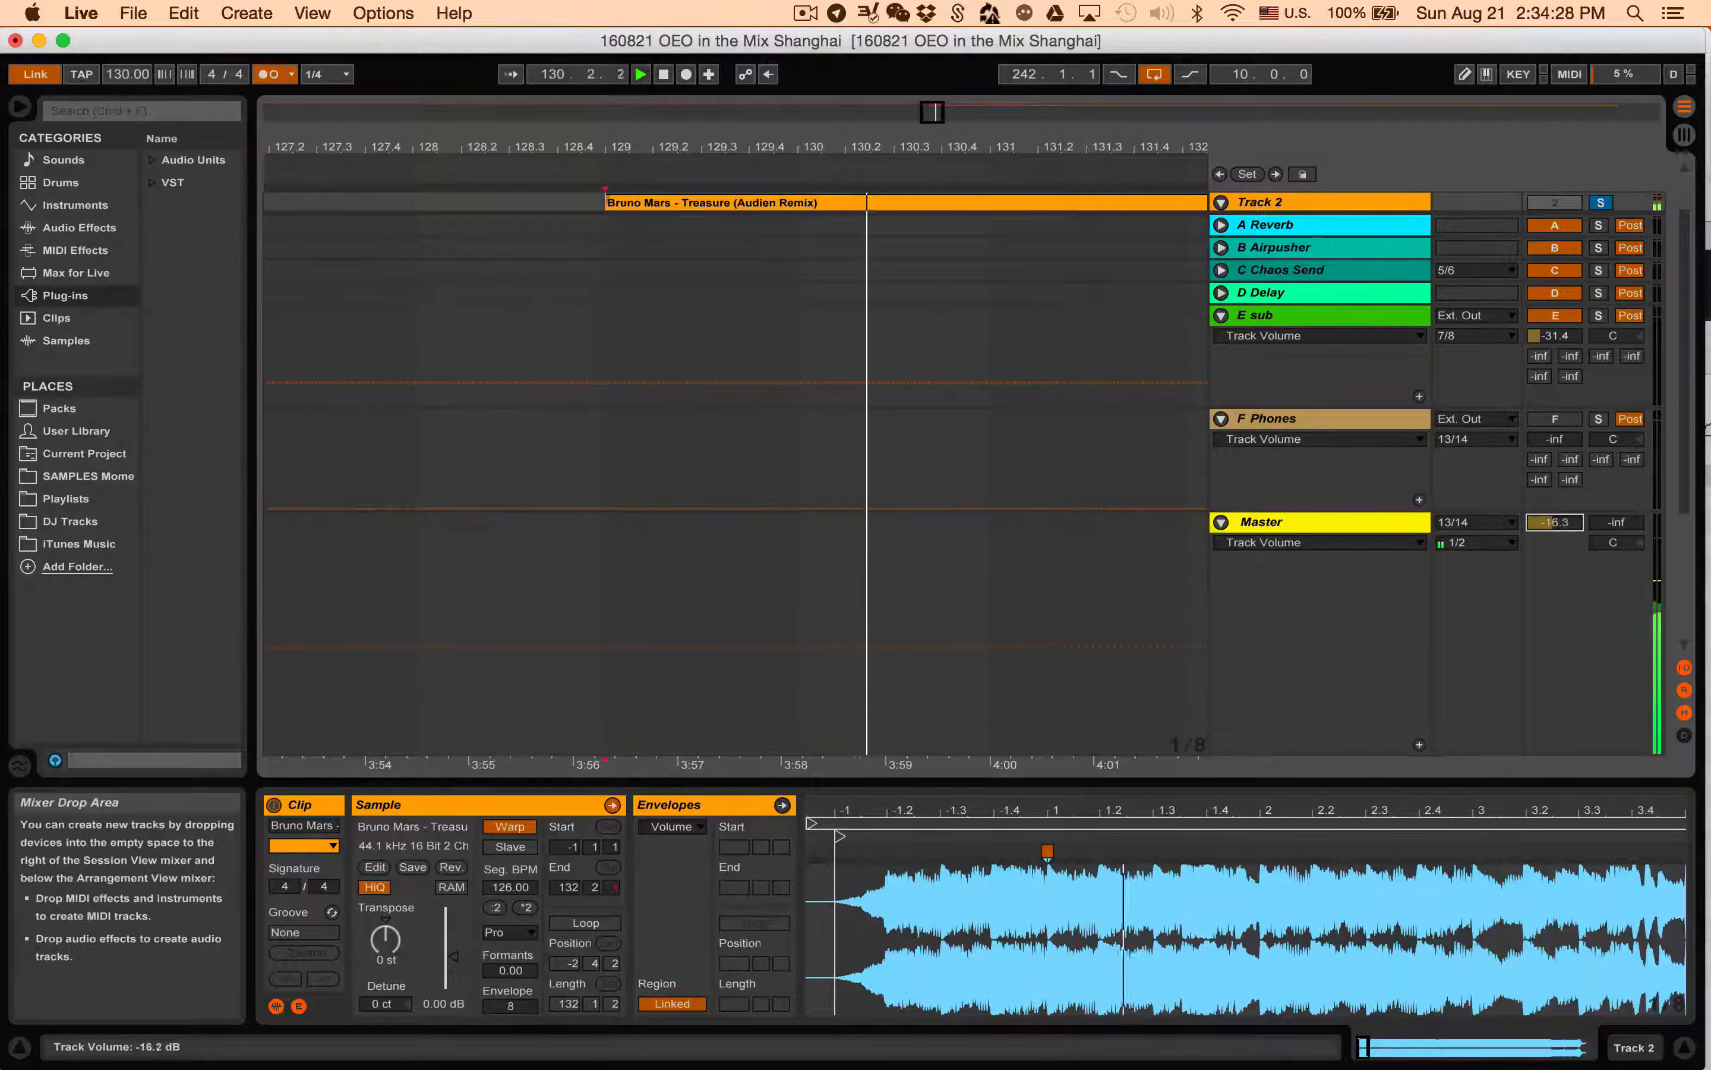
{"action": "left_click", "coordinate": [1478, 542]}
{"action": "left_click", "coordinate": [1481, 545]}
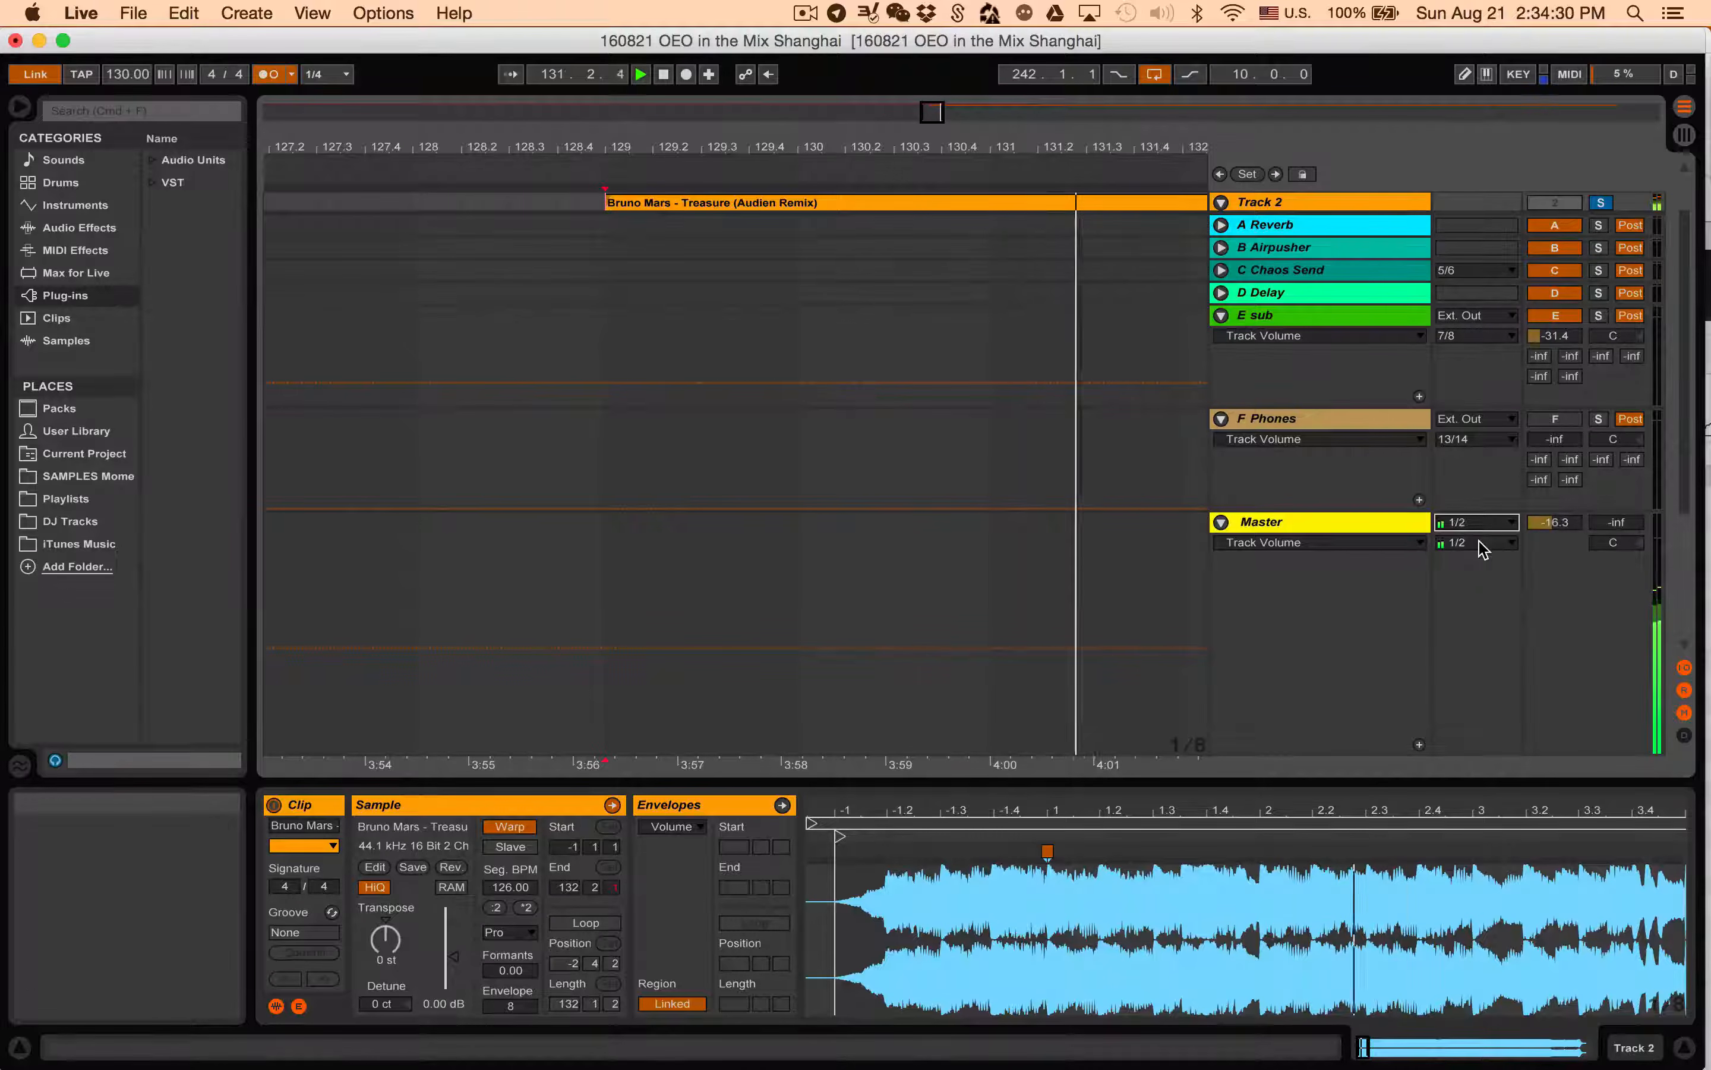
{"action": "scroll", "coordinate": [1558, 590], "scroll_direction": "up", "scroll_amount": 2}
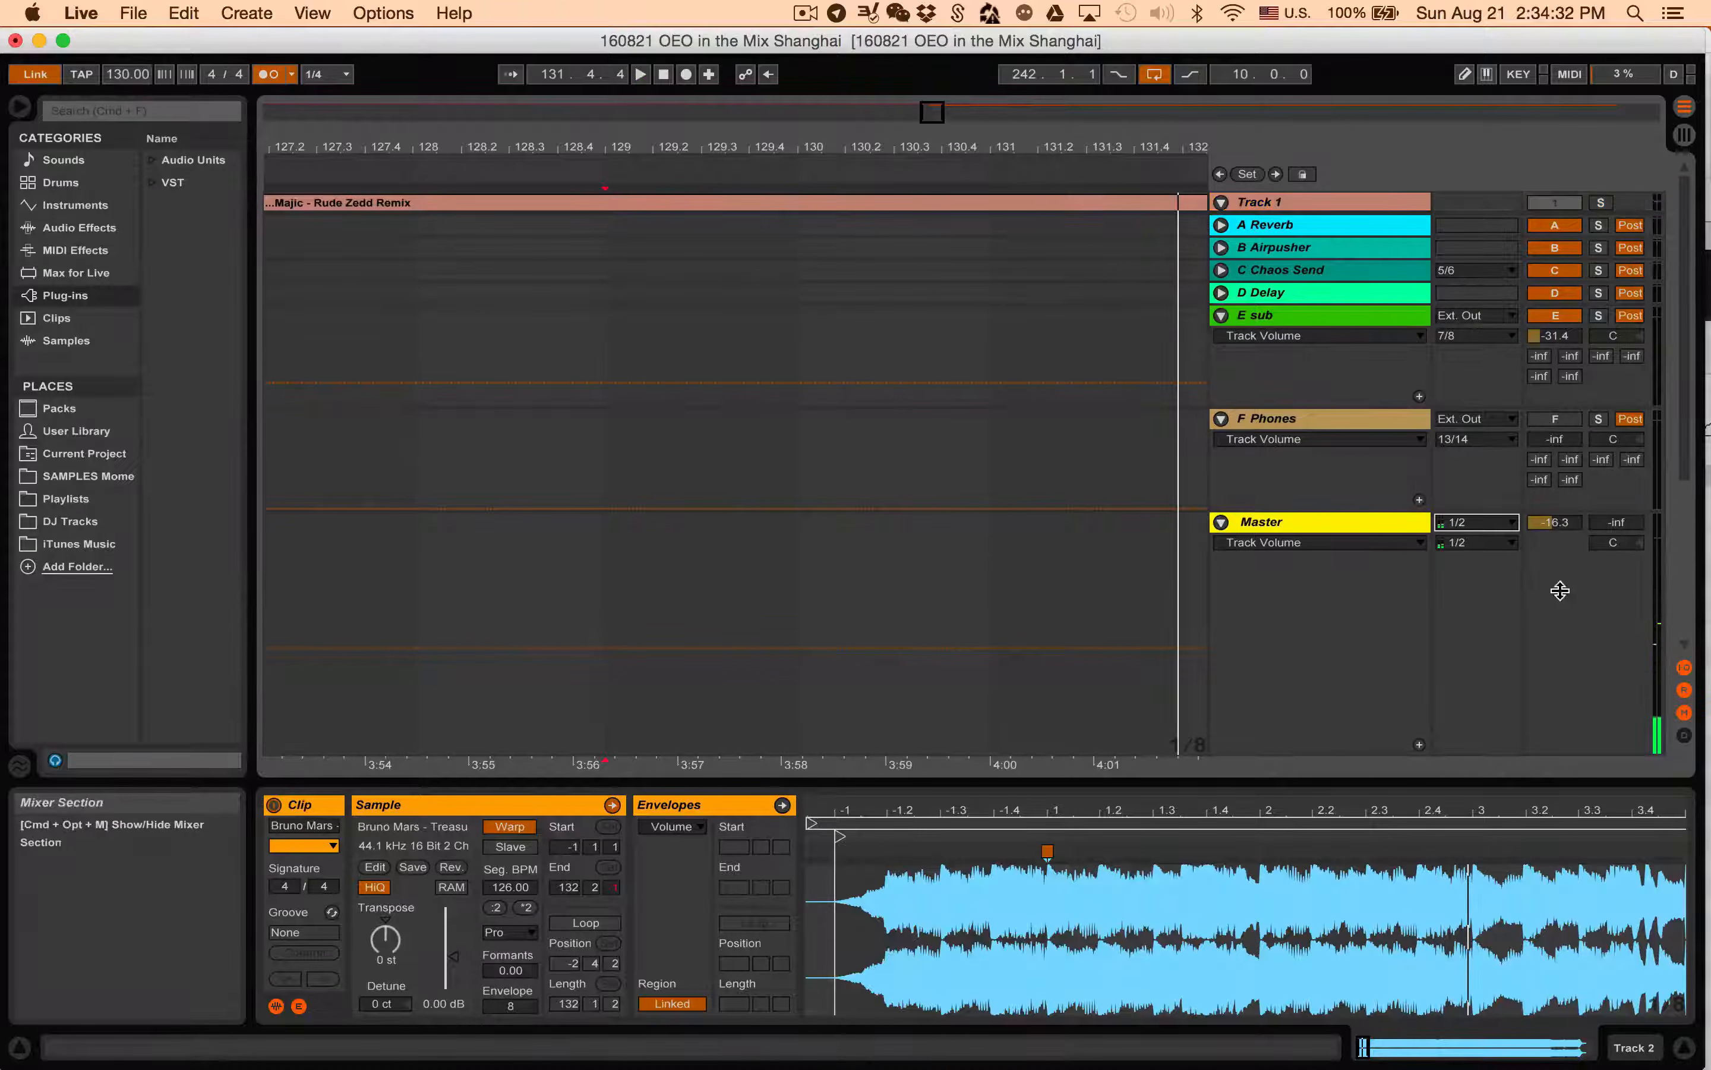
Play the clip from its start while setting the cue volume to -16.7 dB and the Master volume to -33.8 dB.
{"action": "left_click", "coordinate": [1219, 522]}
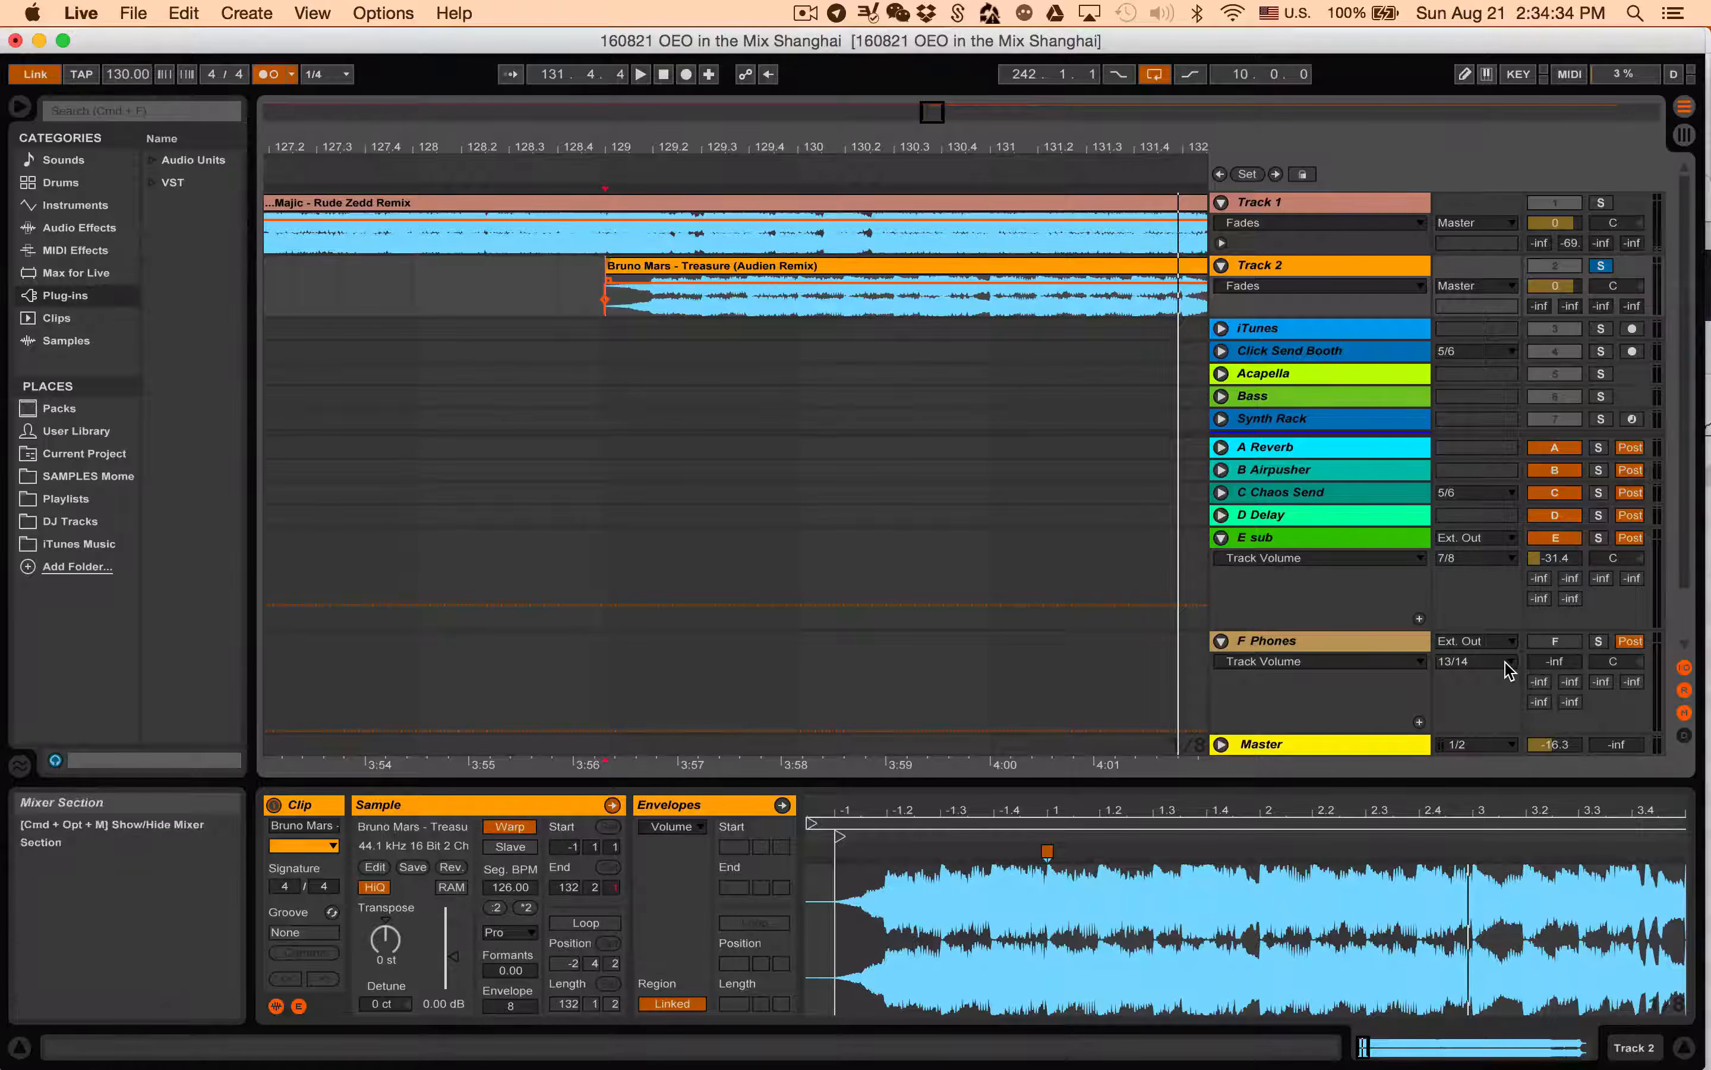
{"action": "left_click", "coordinate": [1221, 746]}
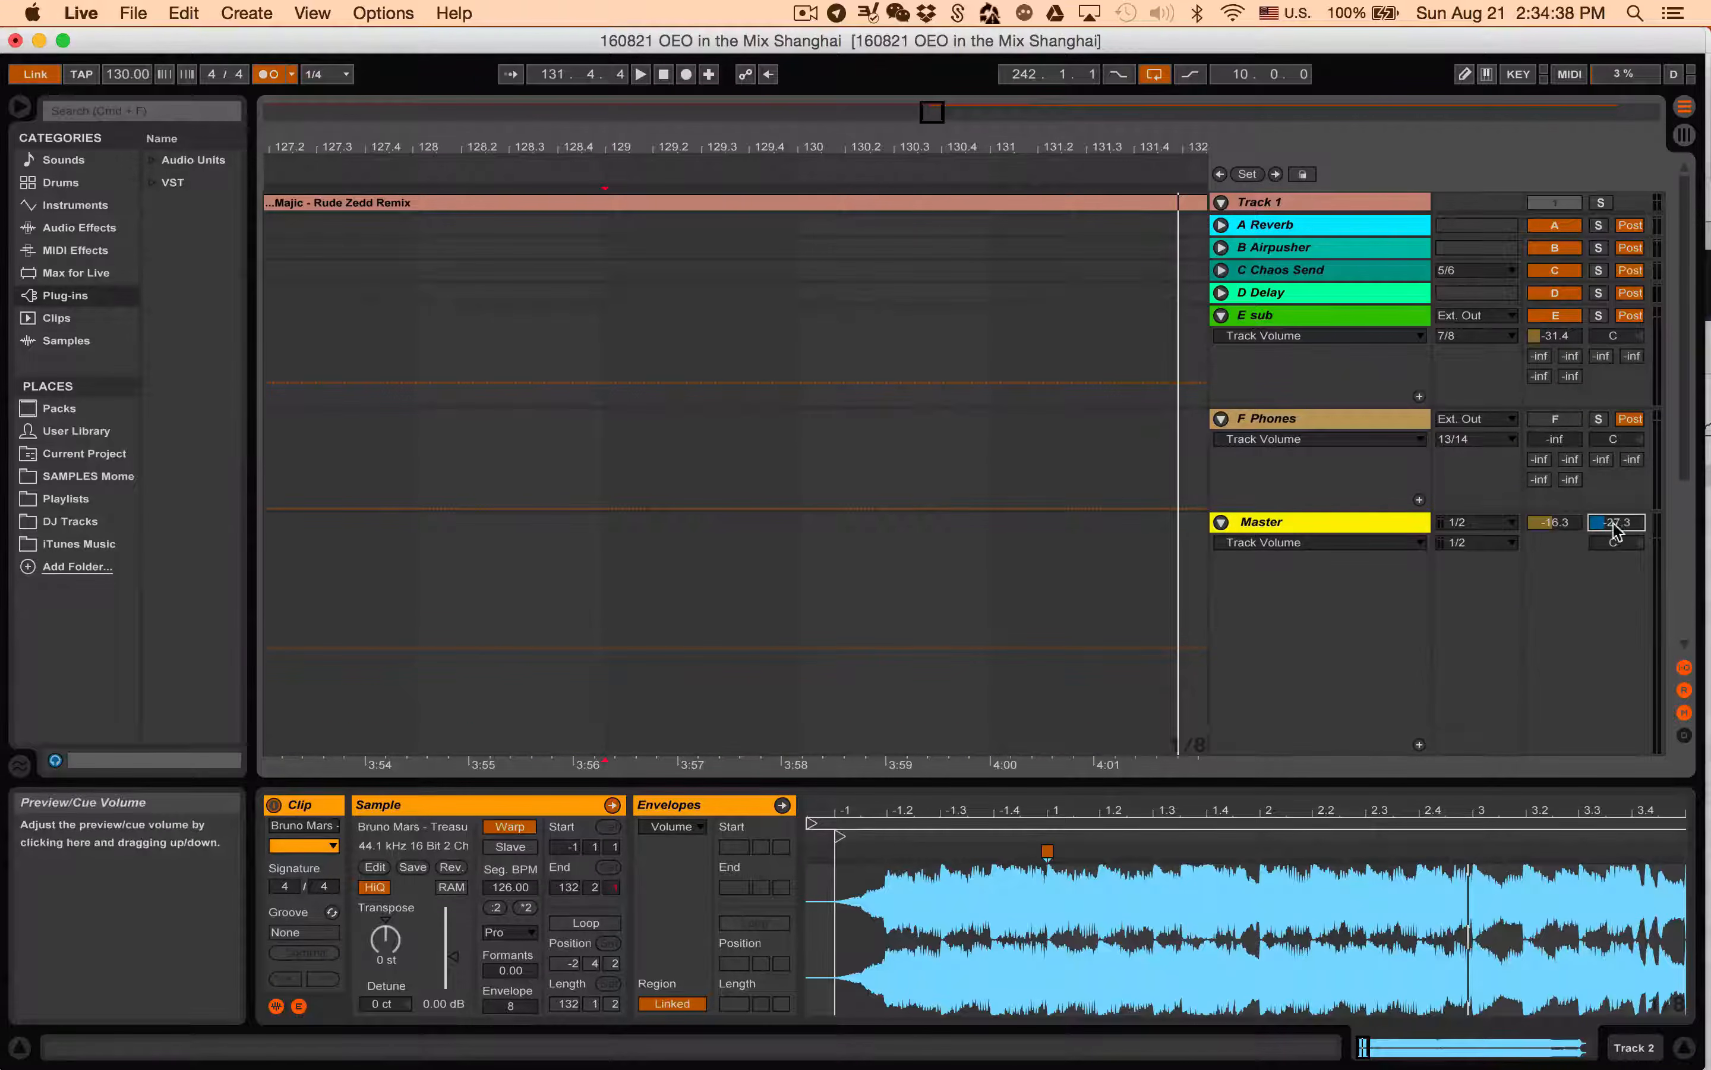
{"action": "left_click", "coordinate": [838, 888]}
{"action": "key", "text": "space"}
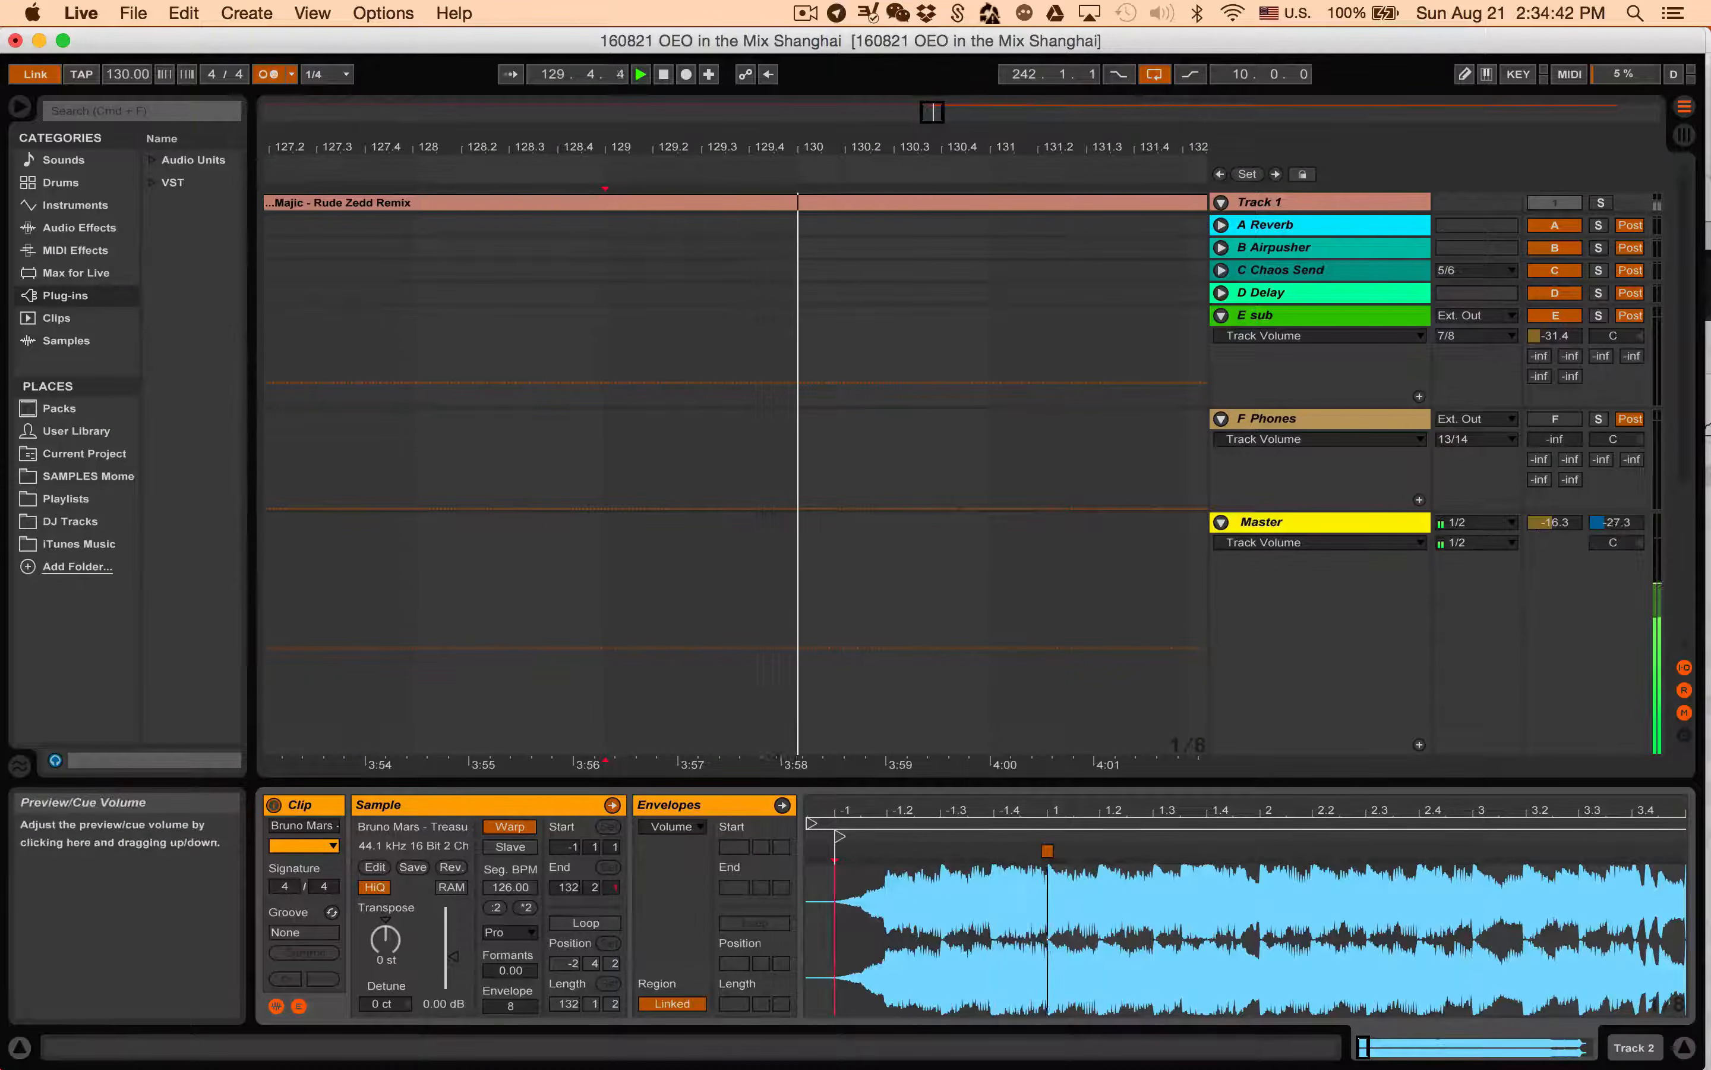
{"action": "left_click_drag", "start_coordinate": [1615, 523], "coordinate": [1554, 561]}
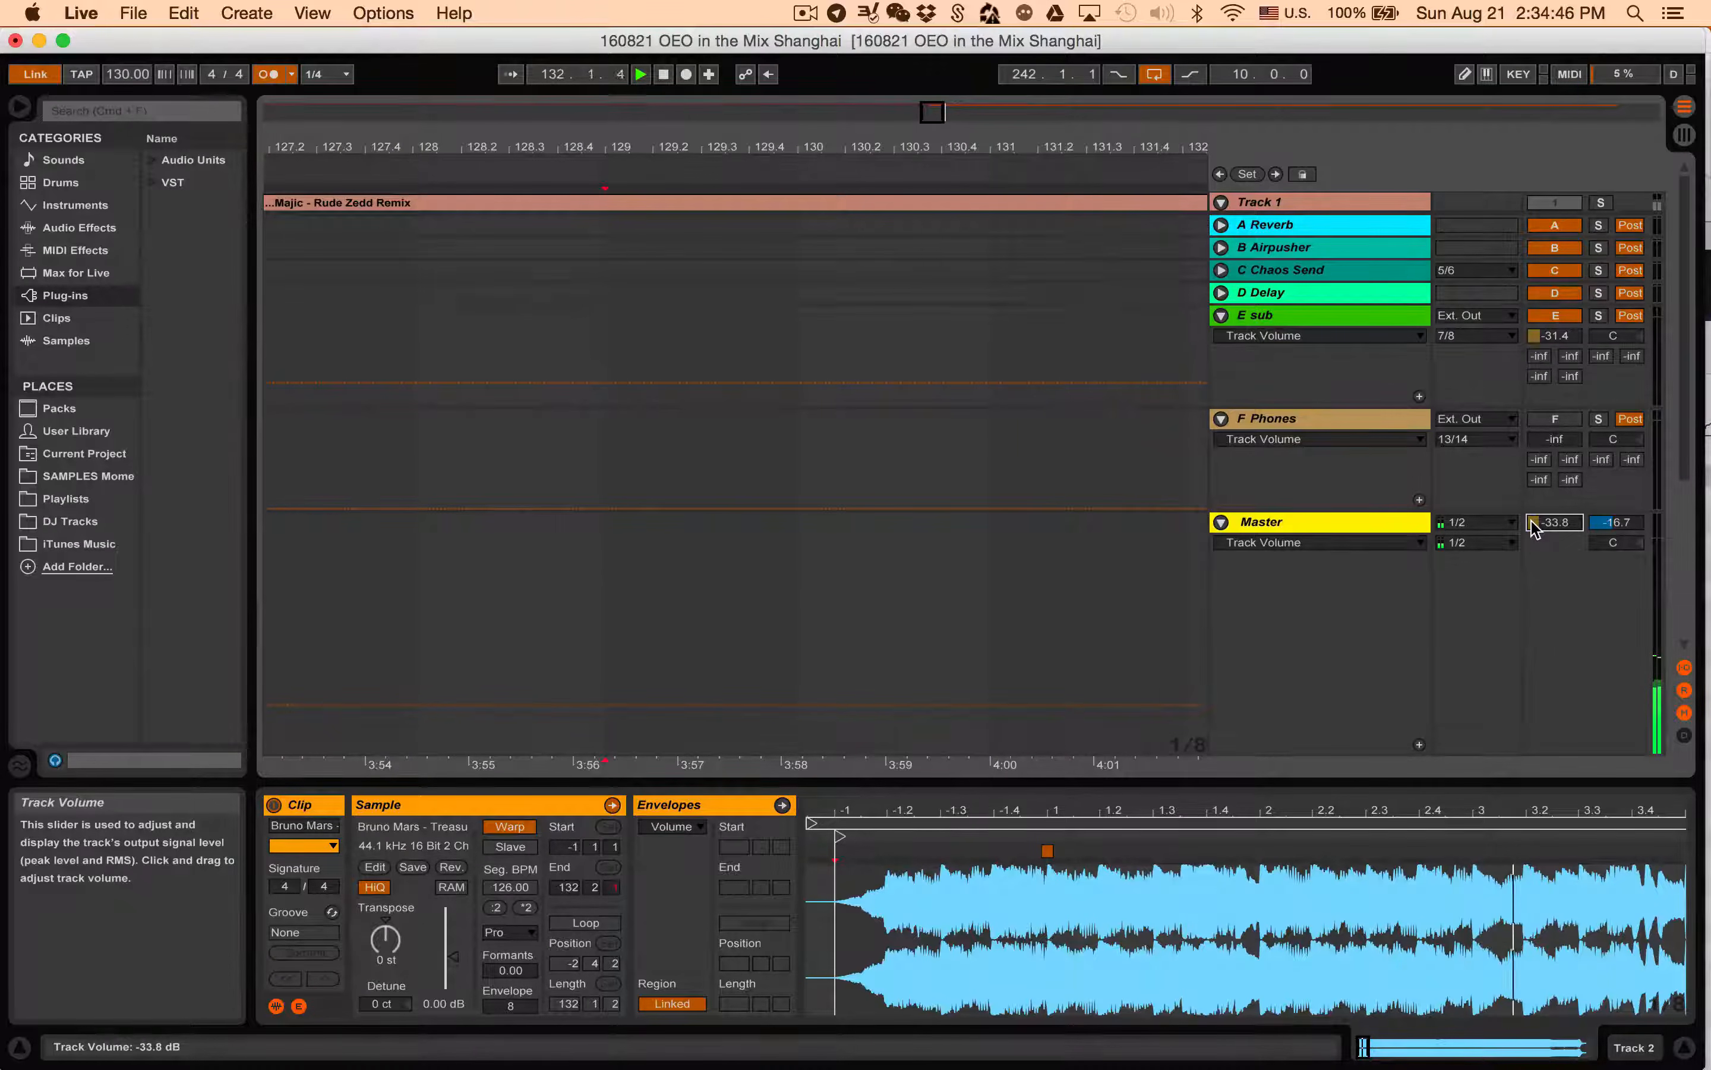
{"action": "key", "text": "space"}
Play the clip's outro and set the Master volume to -14.7 dB and the cue volume to -23.0 dB.
{"action": "left_click_drag", "start_coordinate": [1316, 808], "coordinate": [1316, 665]}
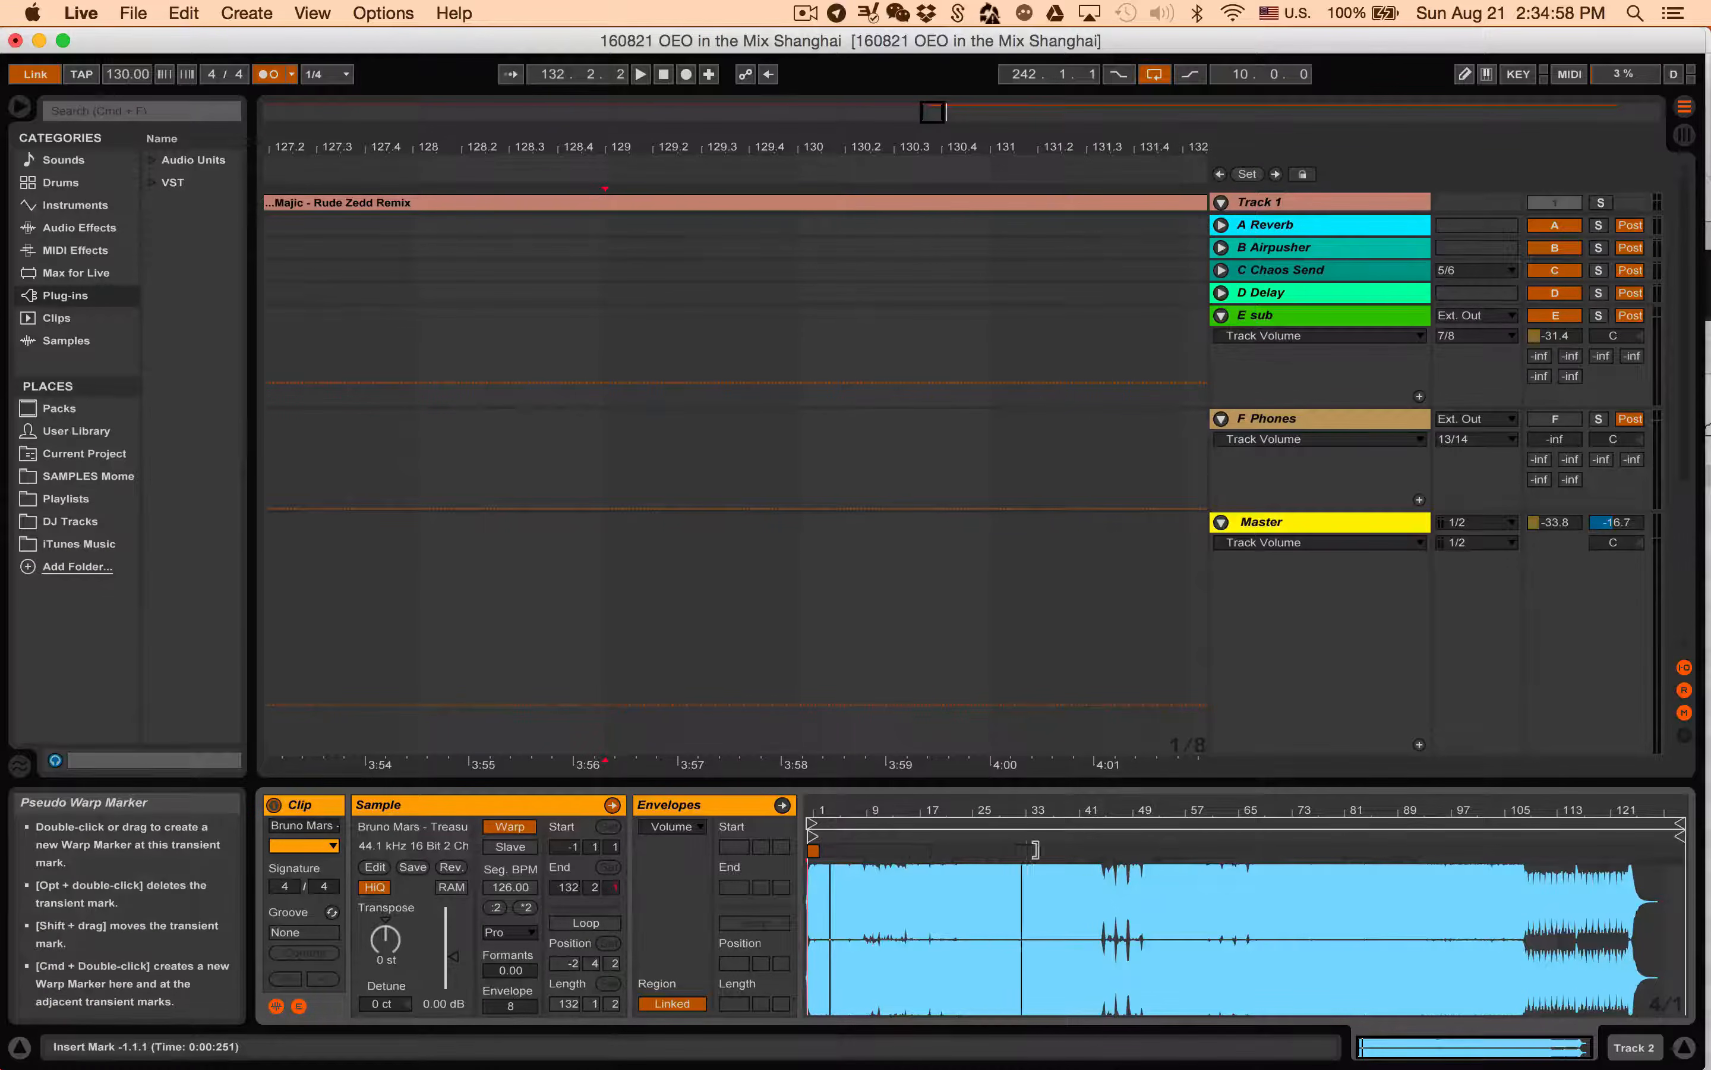
{"action": "left_click", "coordinate": [1603, 839]}
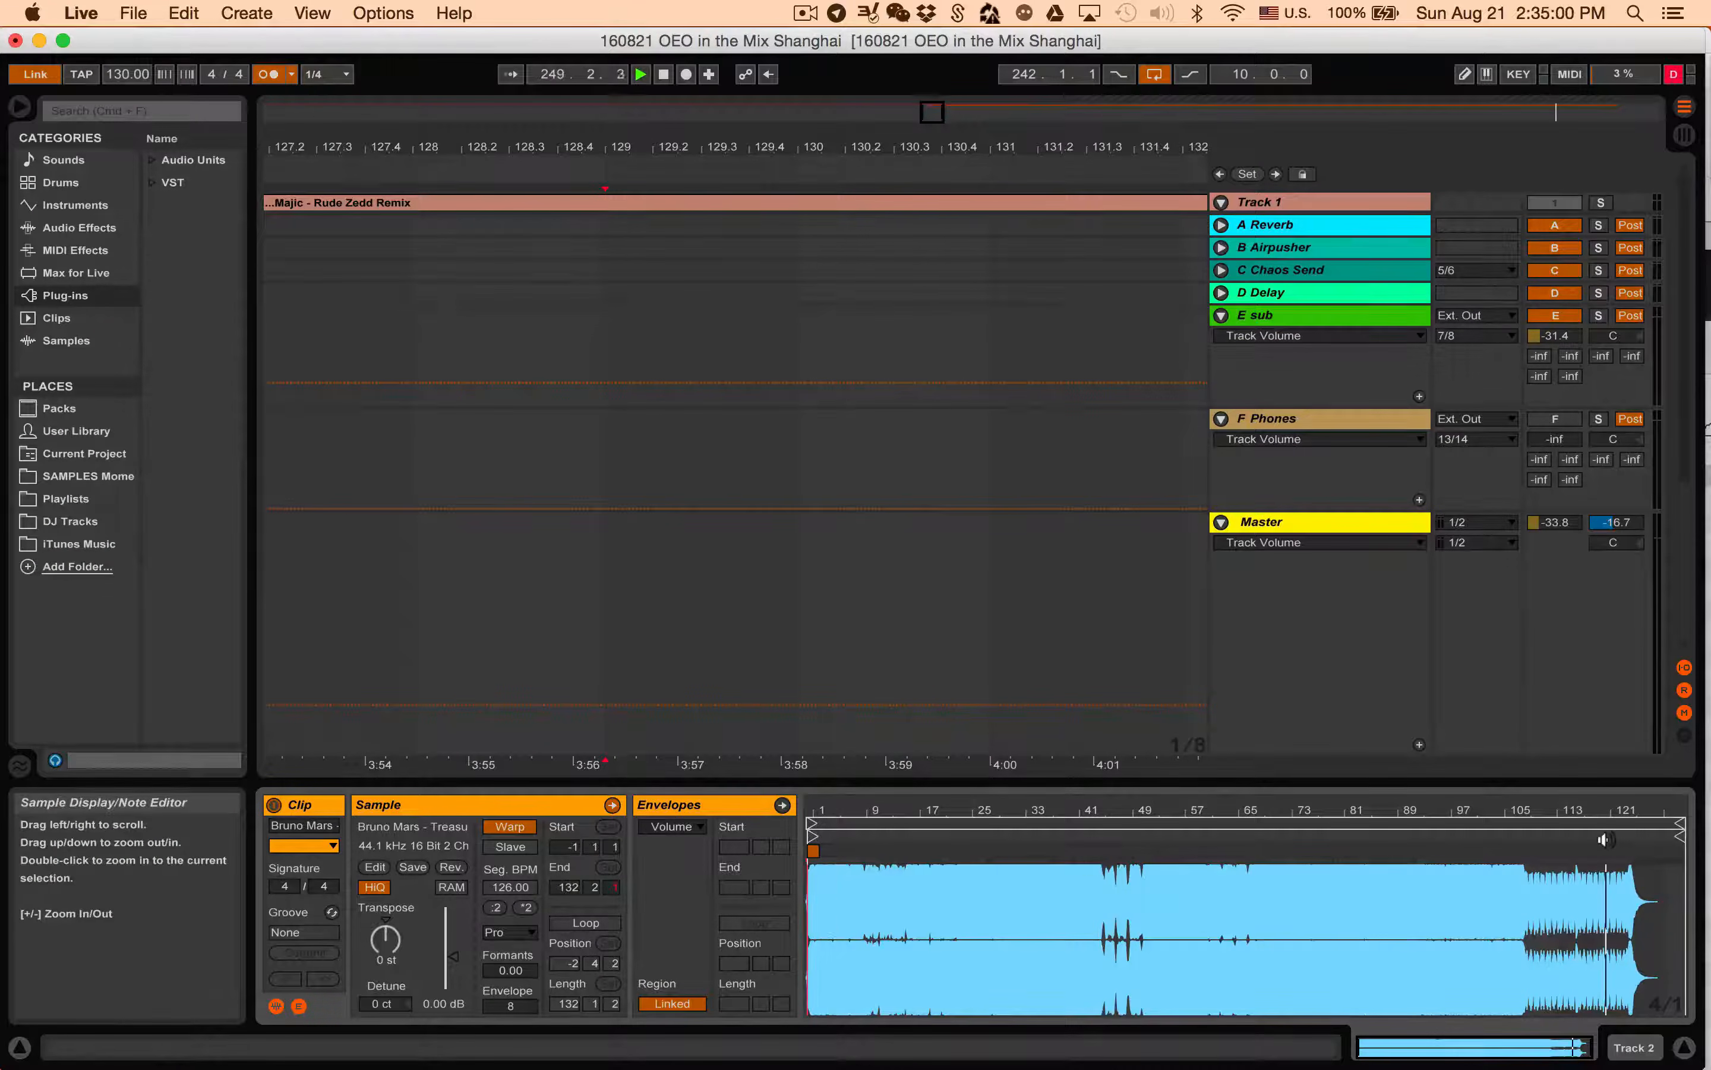
{"action": "left_click_drag", "start_coordinate": [1624, 809], "coordinate": [1547, 939]}
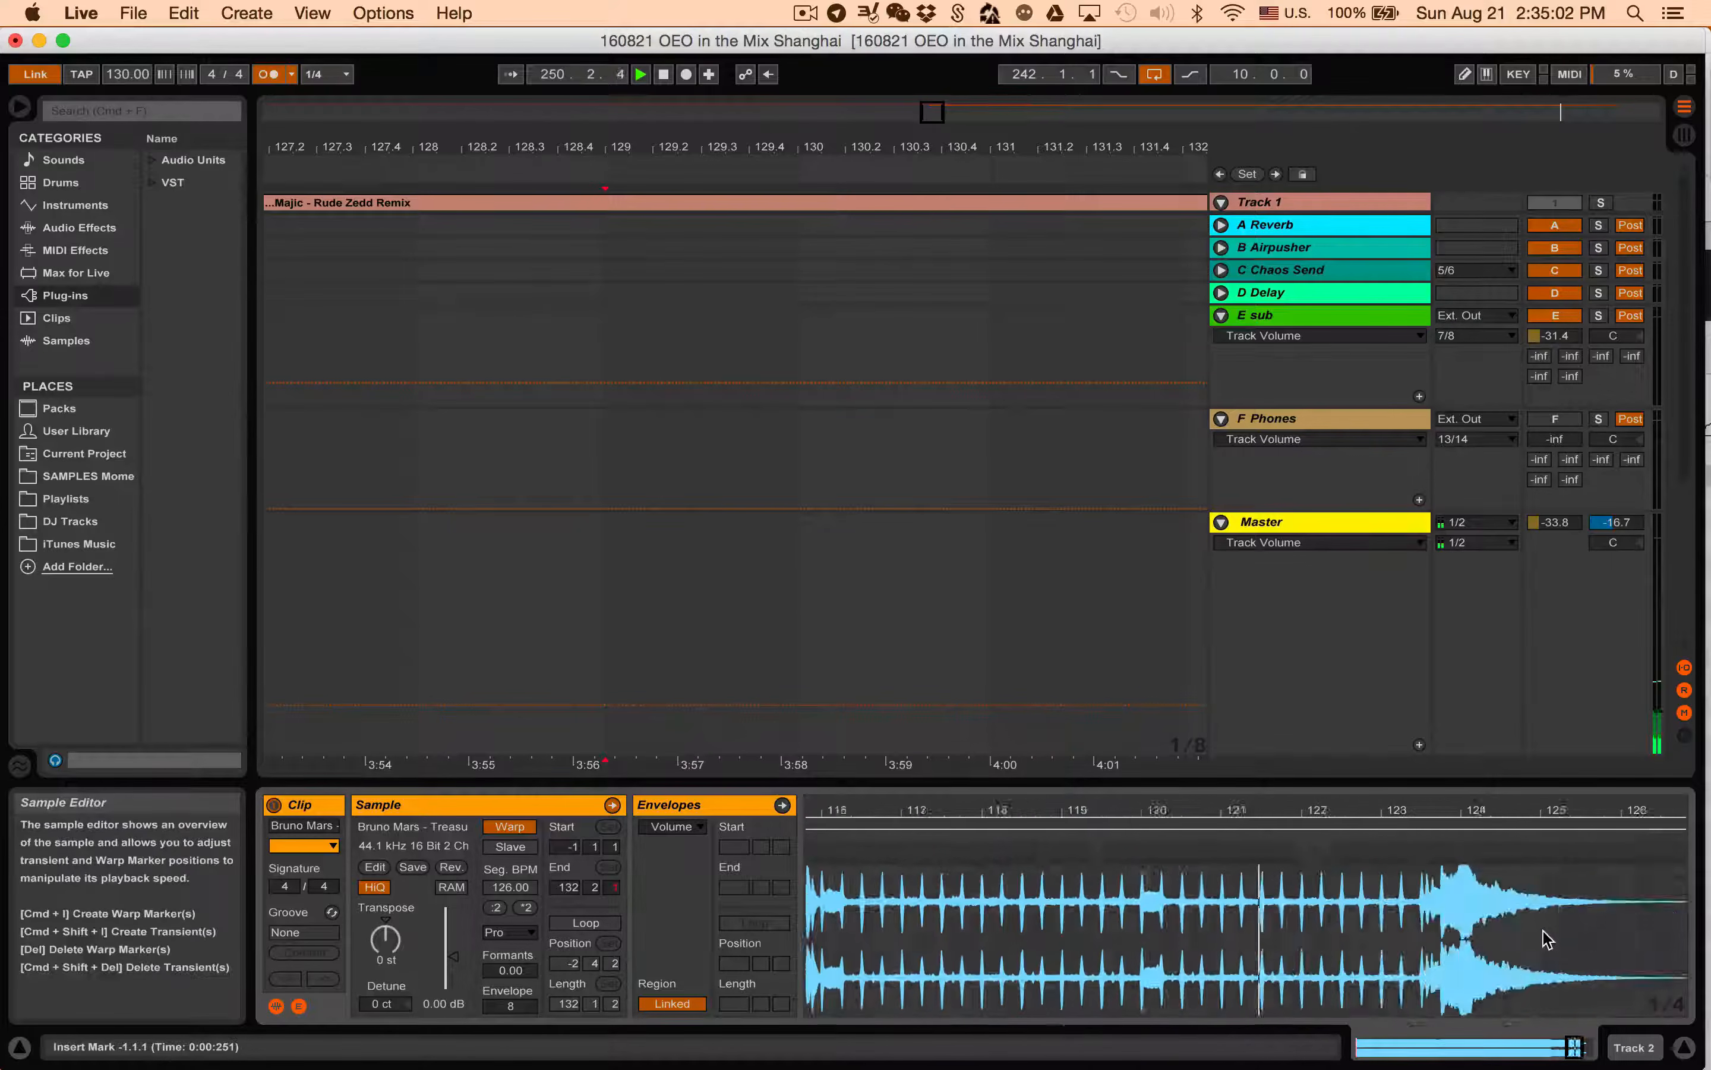
{"action": "scroll", "coordinate": [1548, 939], "scroll_direction": "left", "scroll_amount": 2}
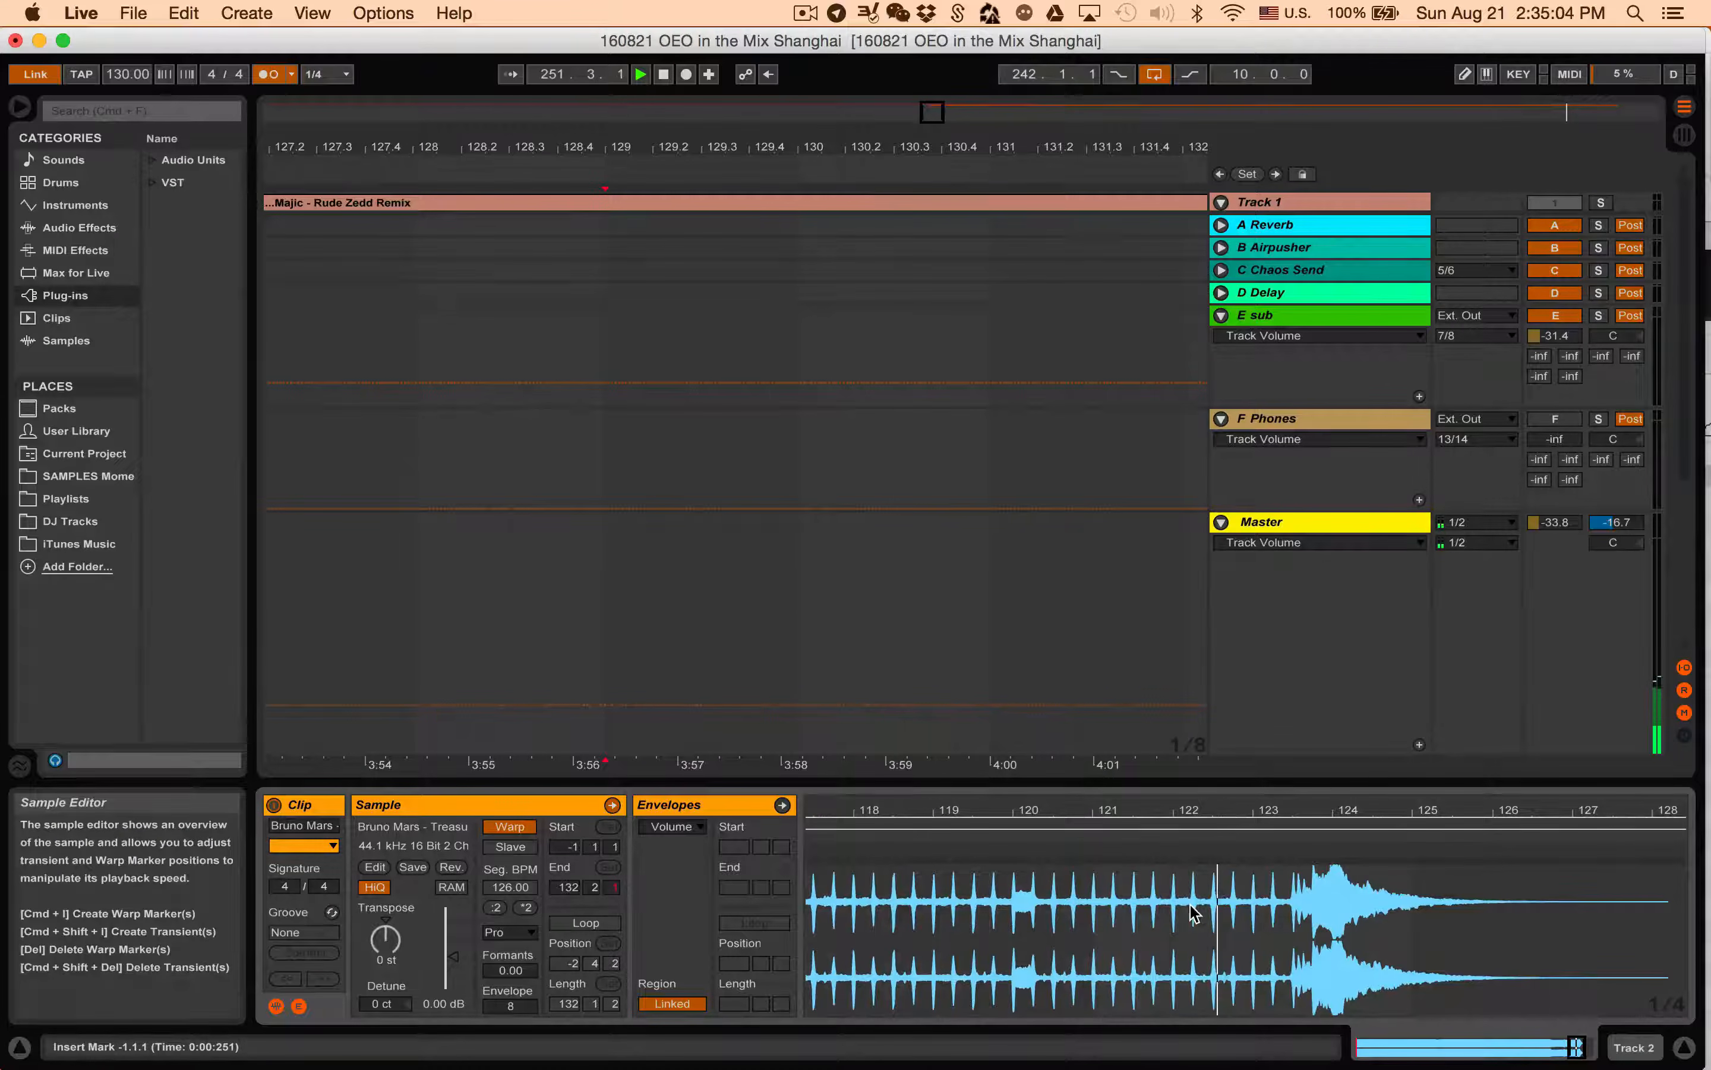
{"action": "left_click_drag", "start_coordinate": [1554, 523], "coordinate": [1555, 495]}
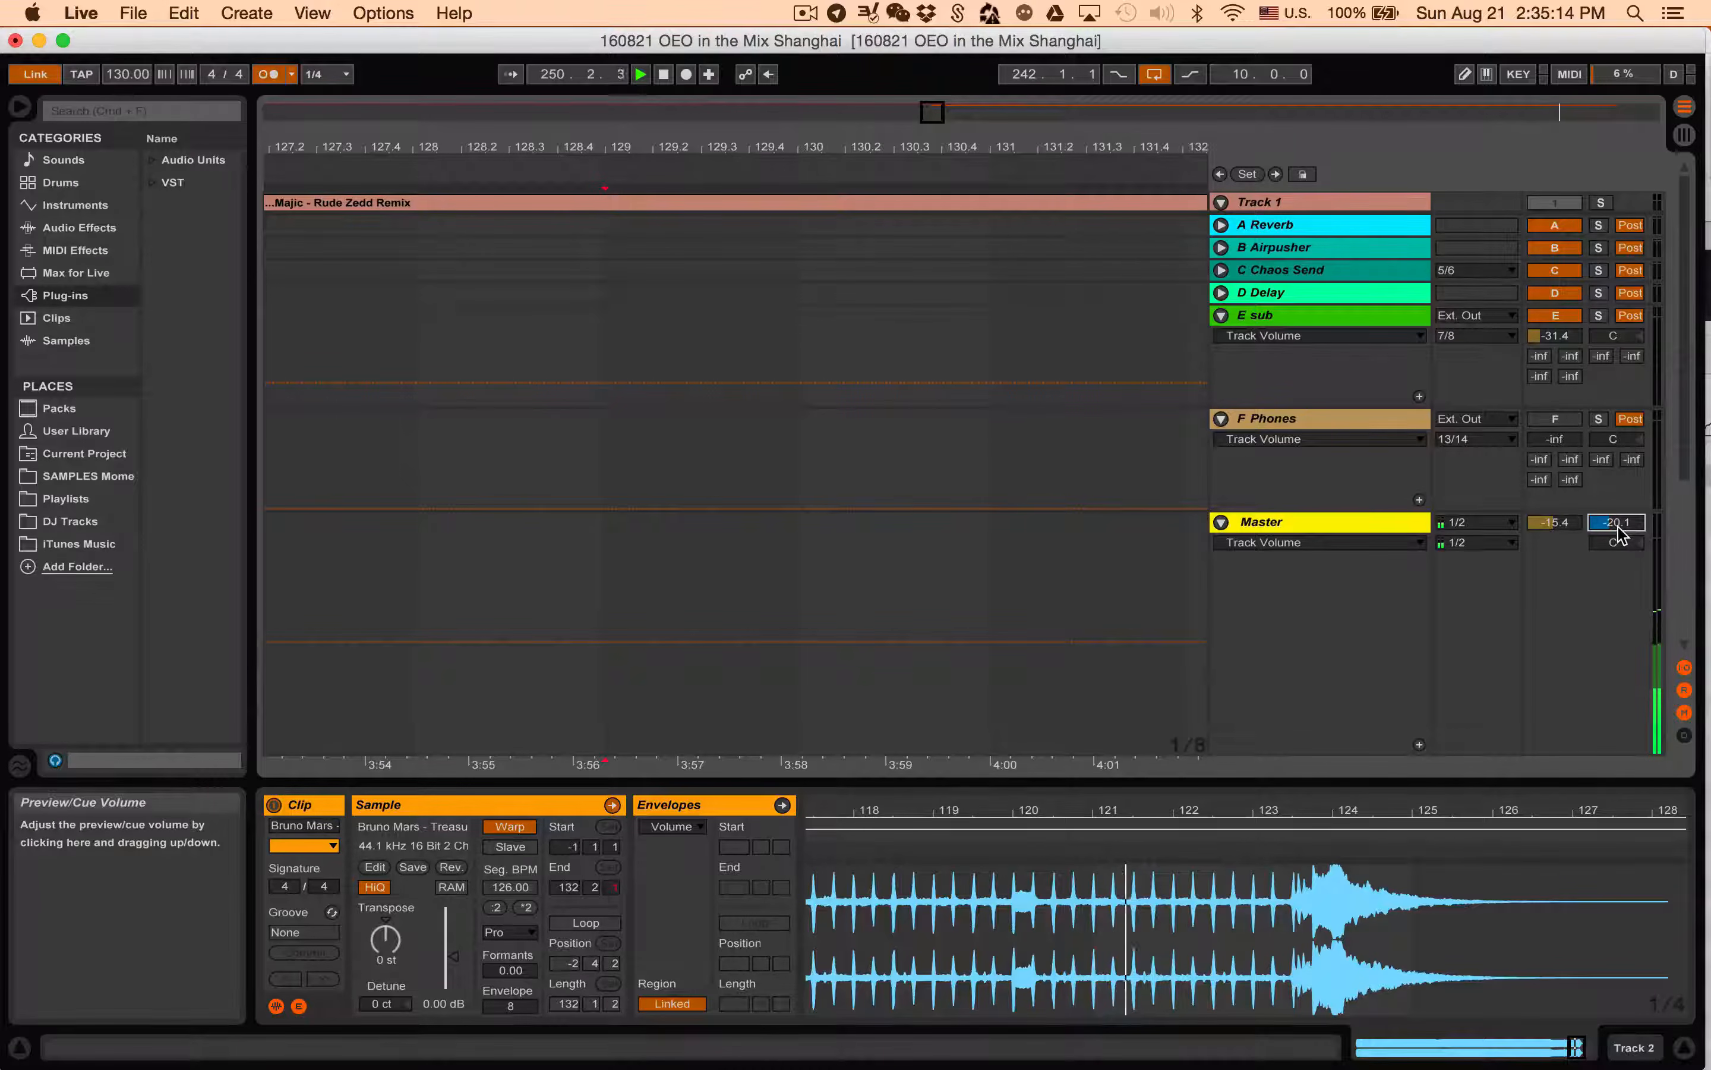
{"action": "left_click_drag", "start_coordinate": [1619, 536], "coordinate": [1543, 516]}
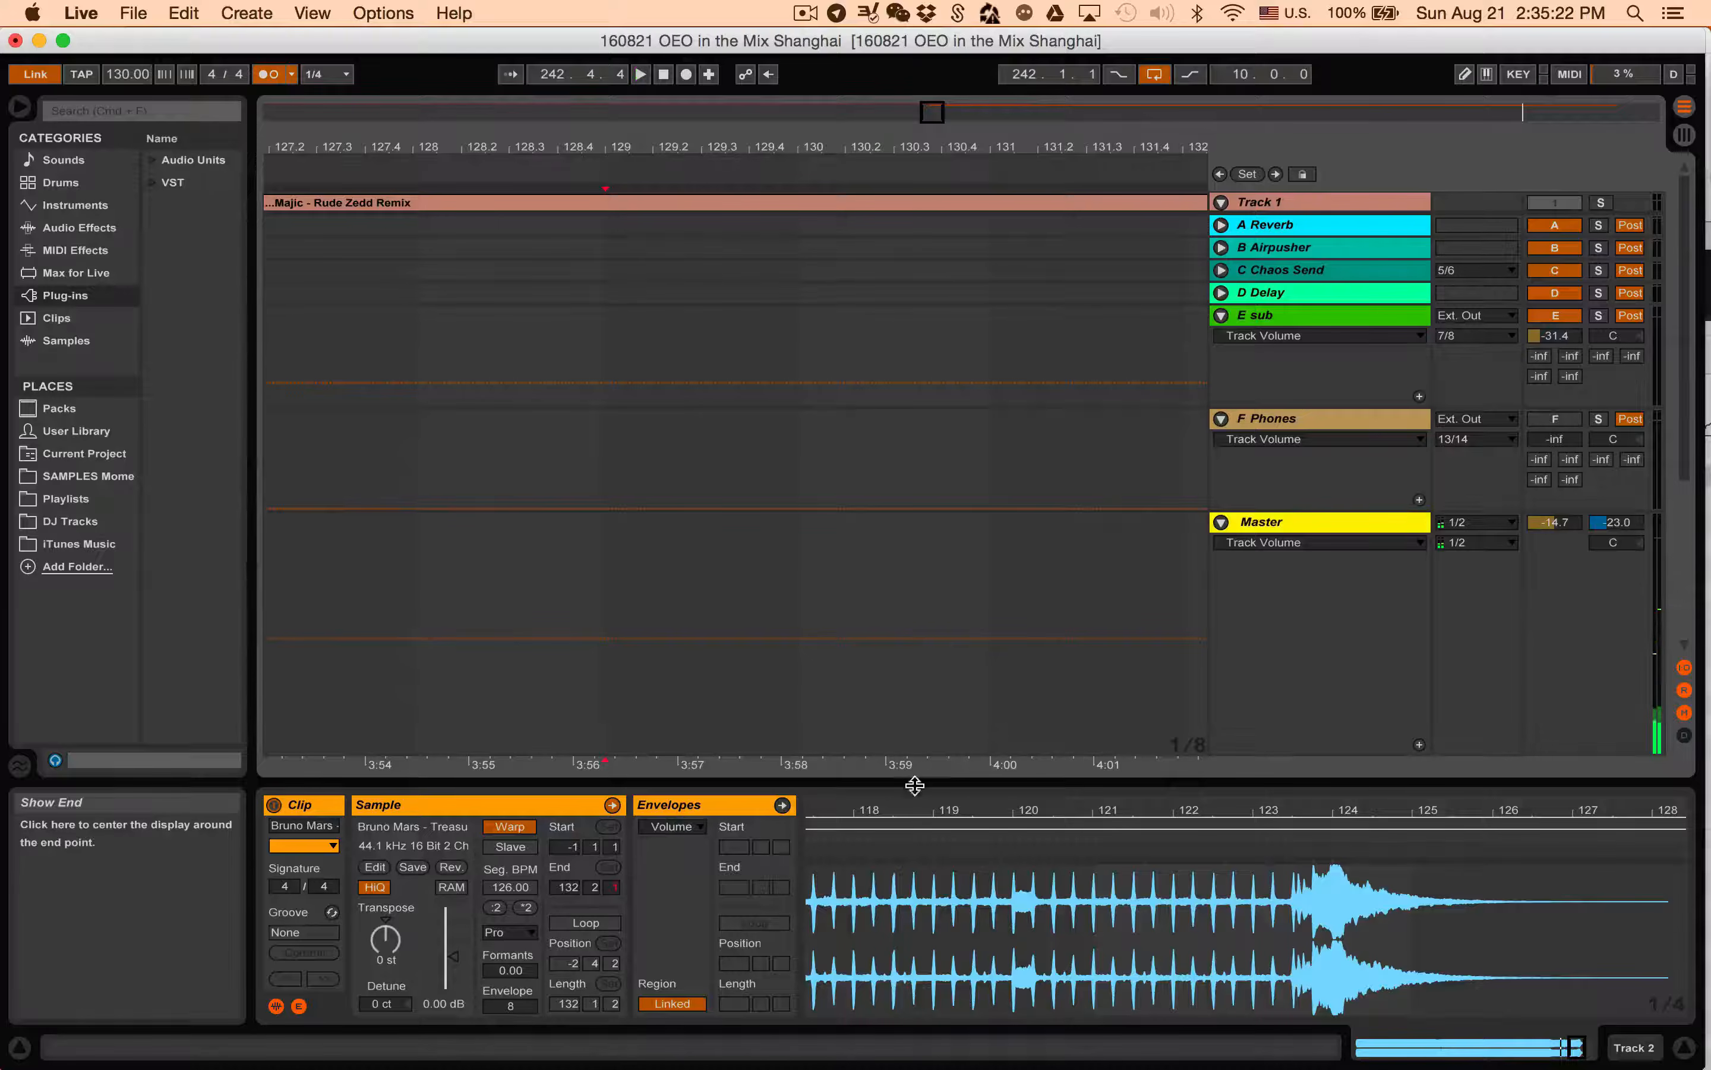
Turn off the Arrangement loop and play the clip's ending from around bar 121.
{"action": "left_click_drag", "start_coordinate": [919, 809], "coordinate": [1492, 808]}
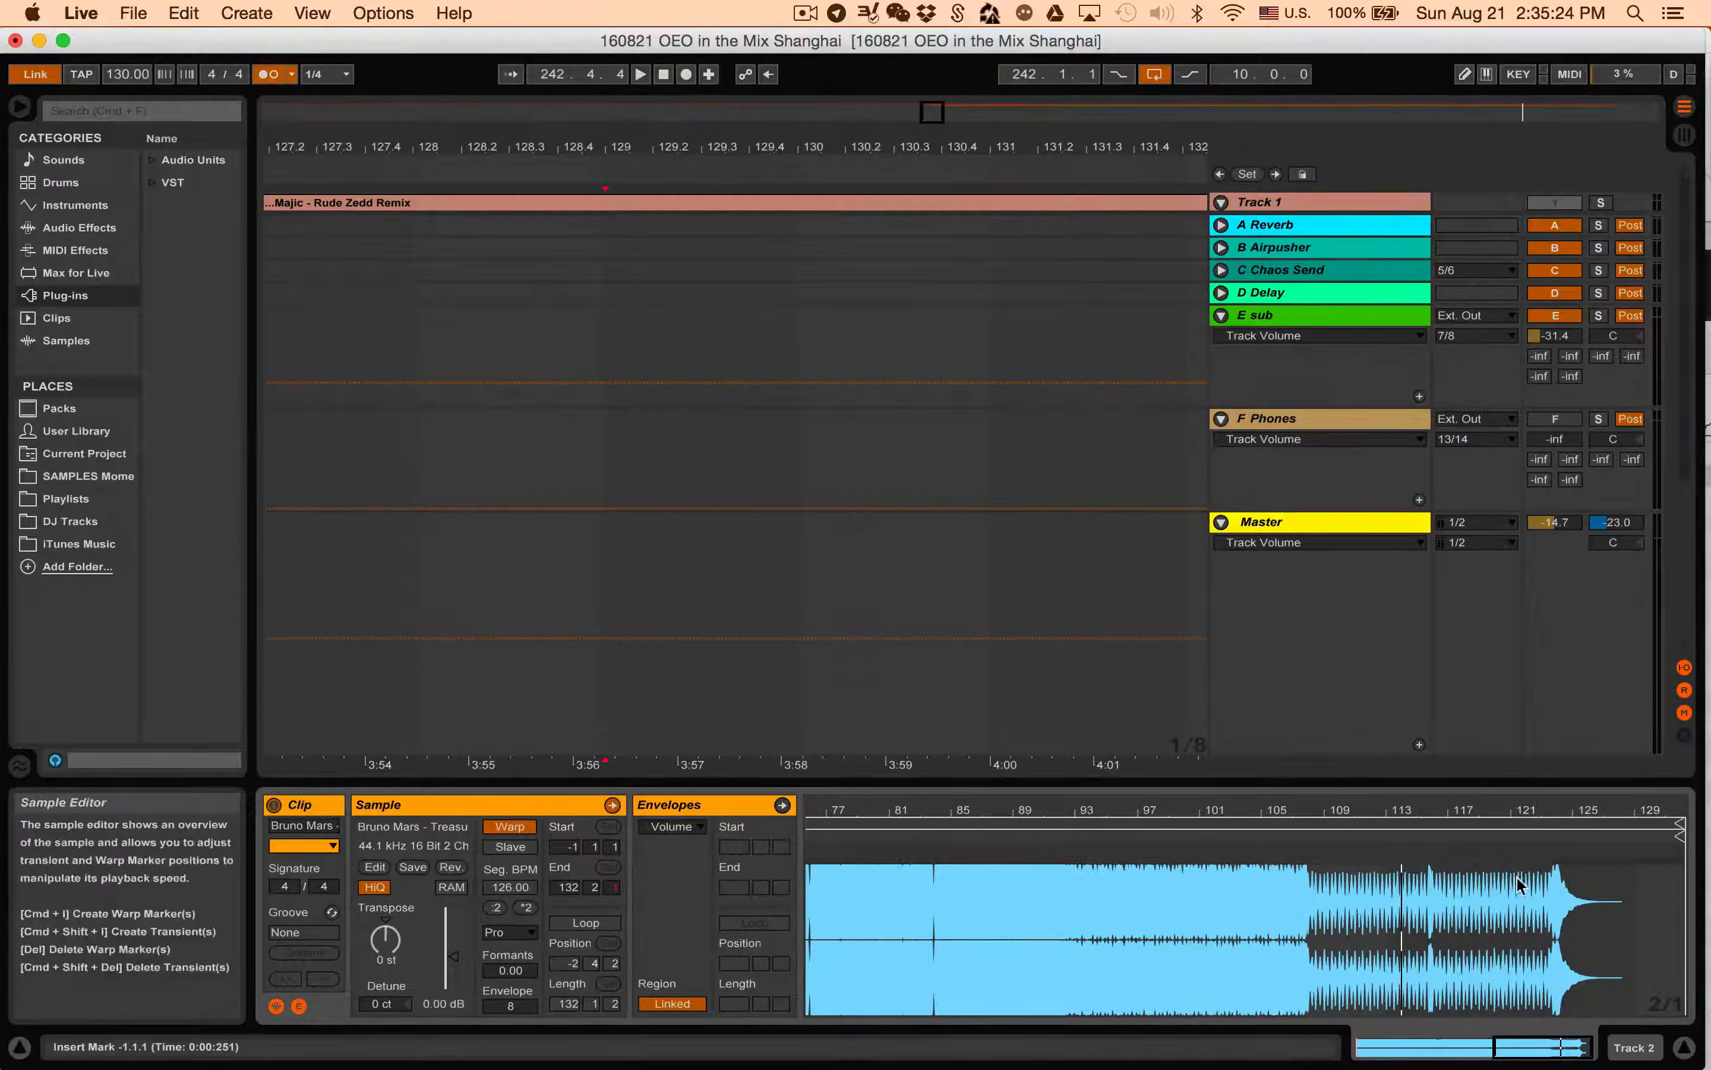
{"action": "left_click", "coordinate": [1536, 836]}
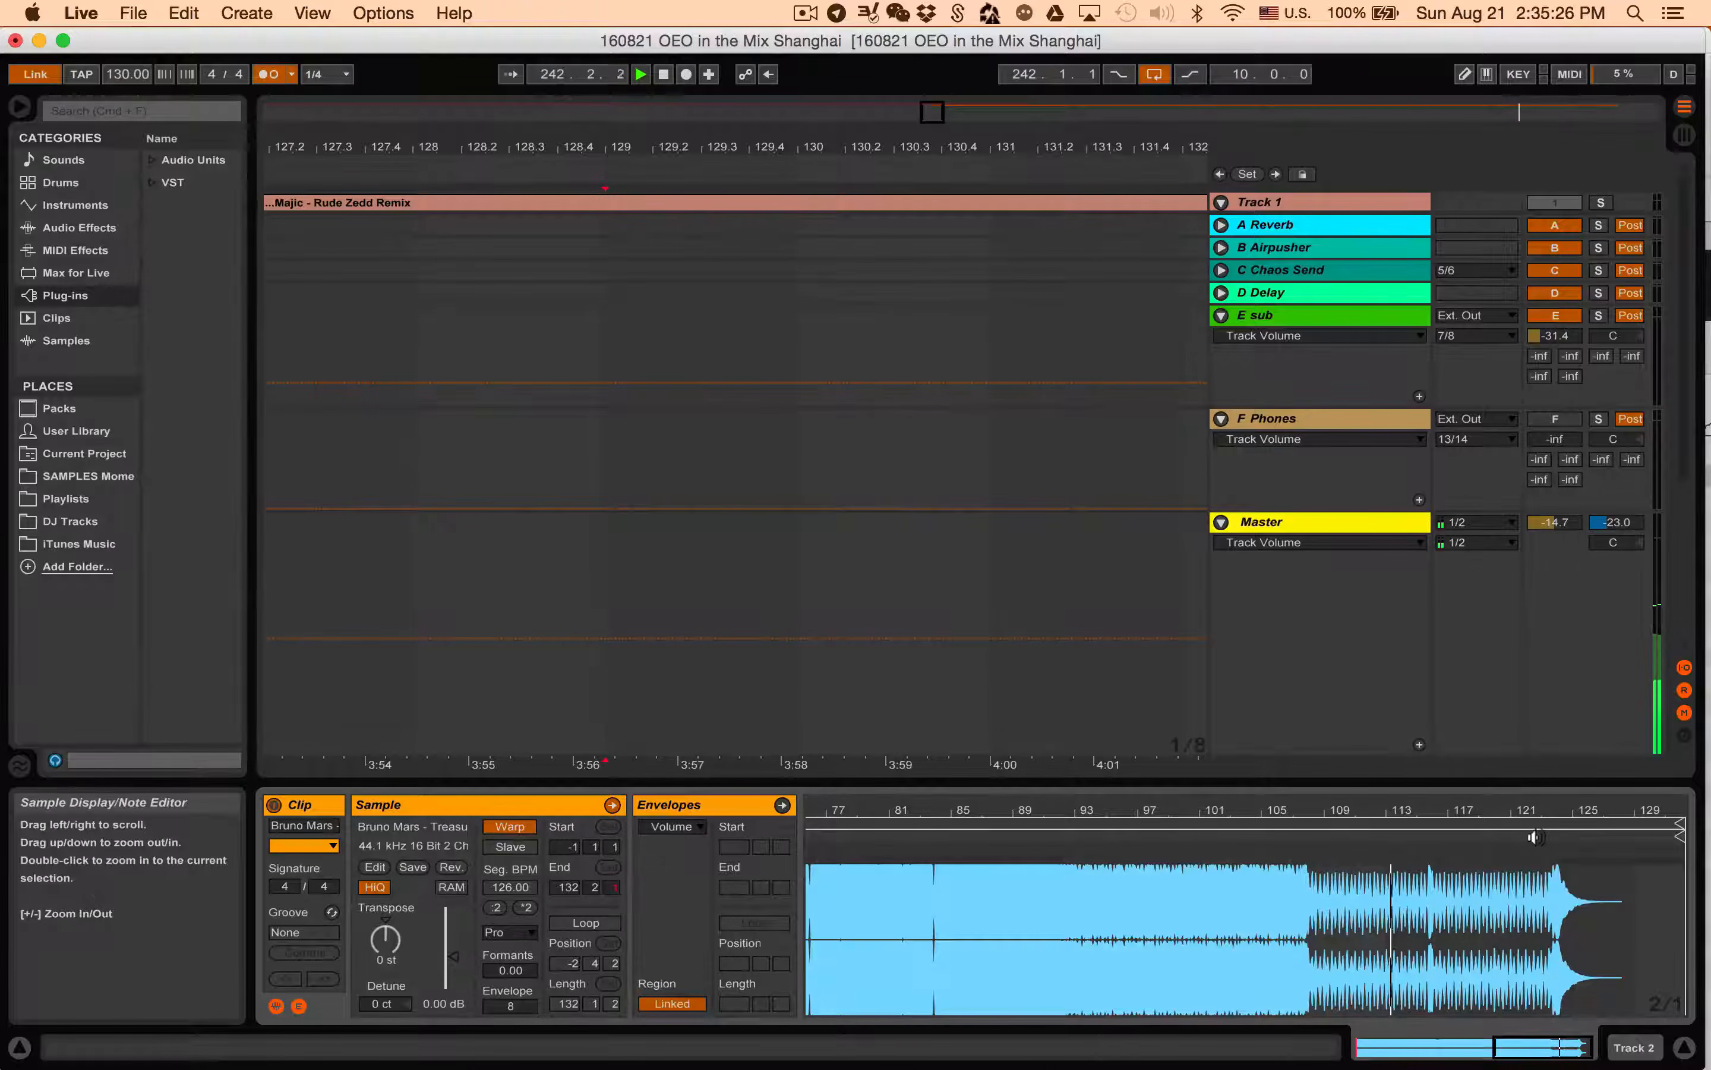
{"action": "left_click", "coordinate": [1154, 75]}
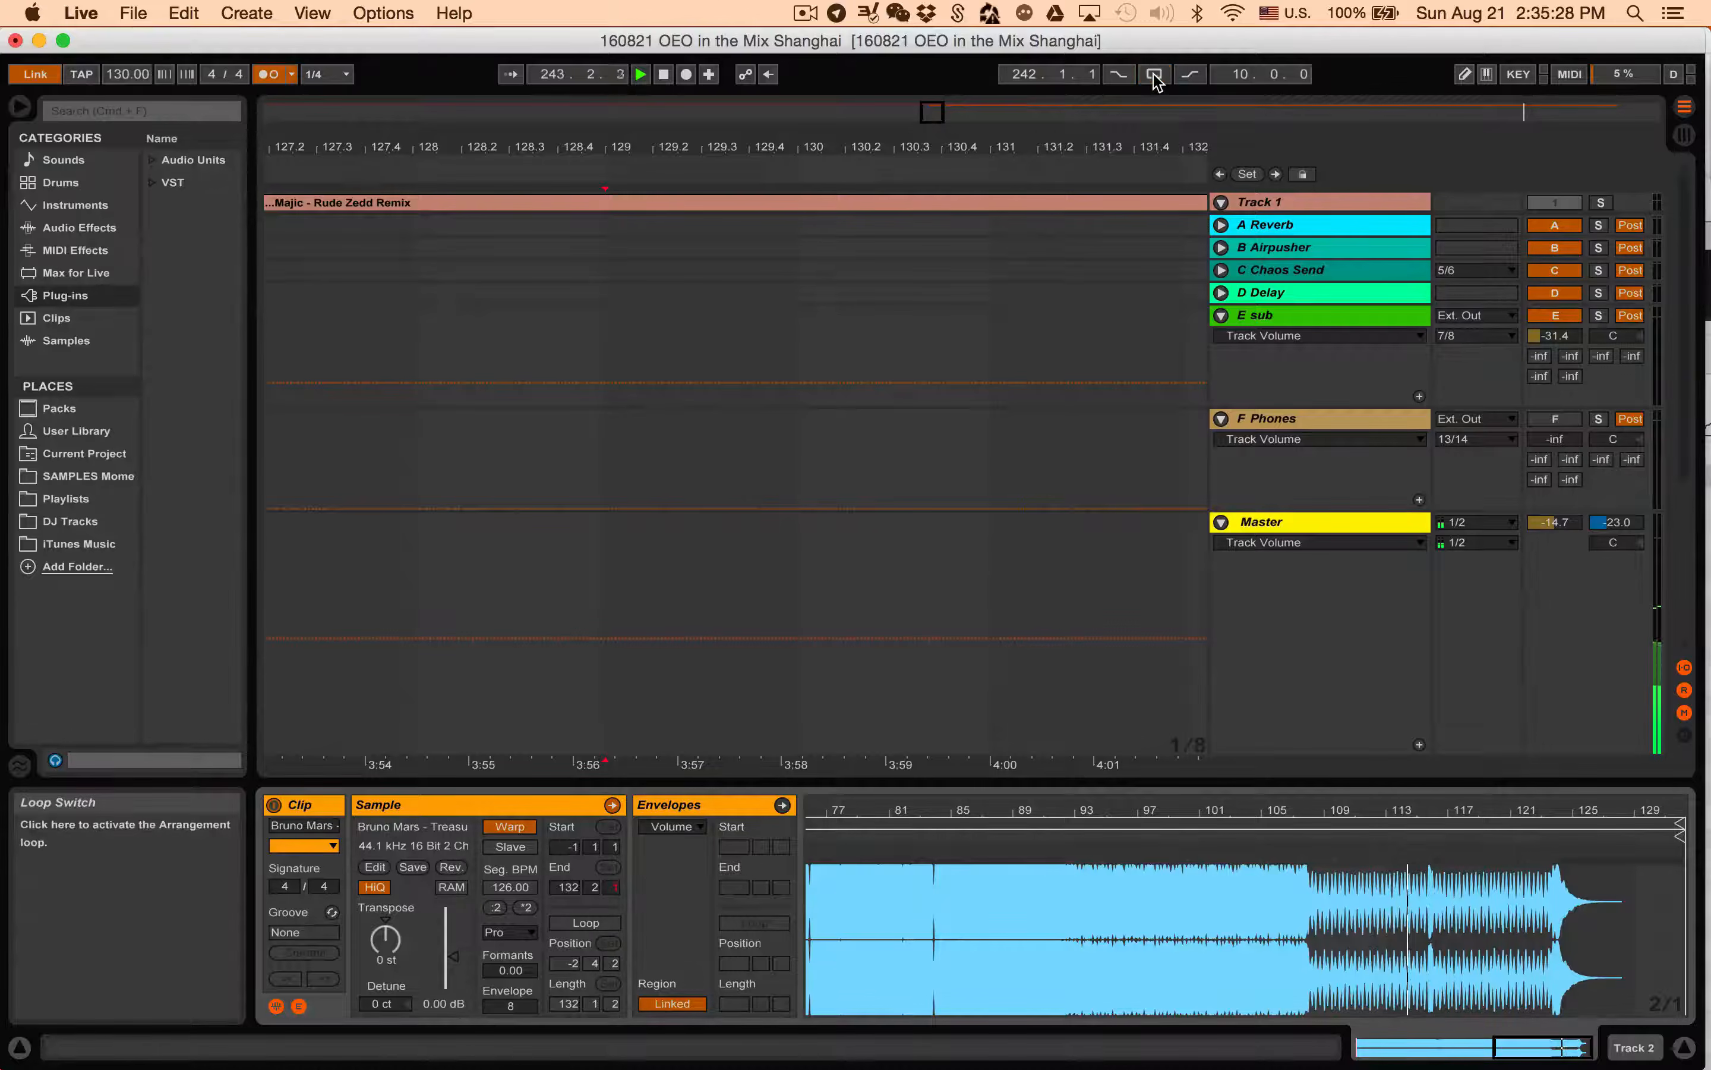
{"action": "key", "text": "space"}
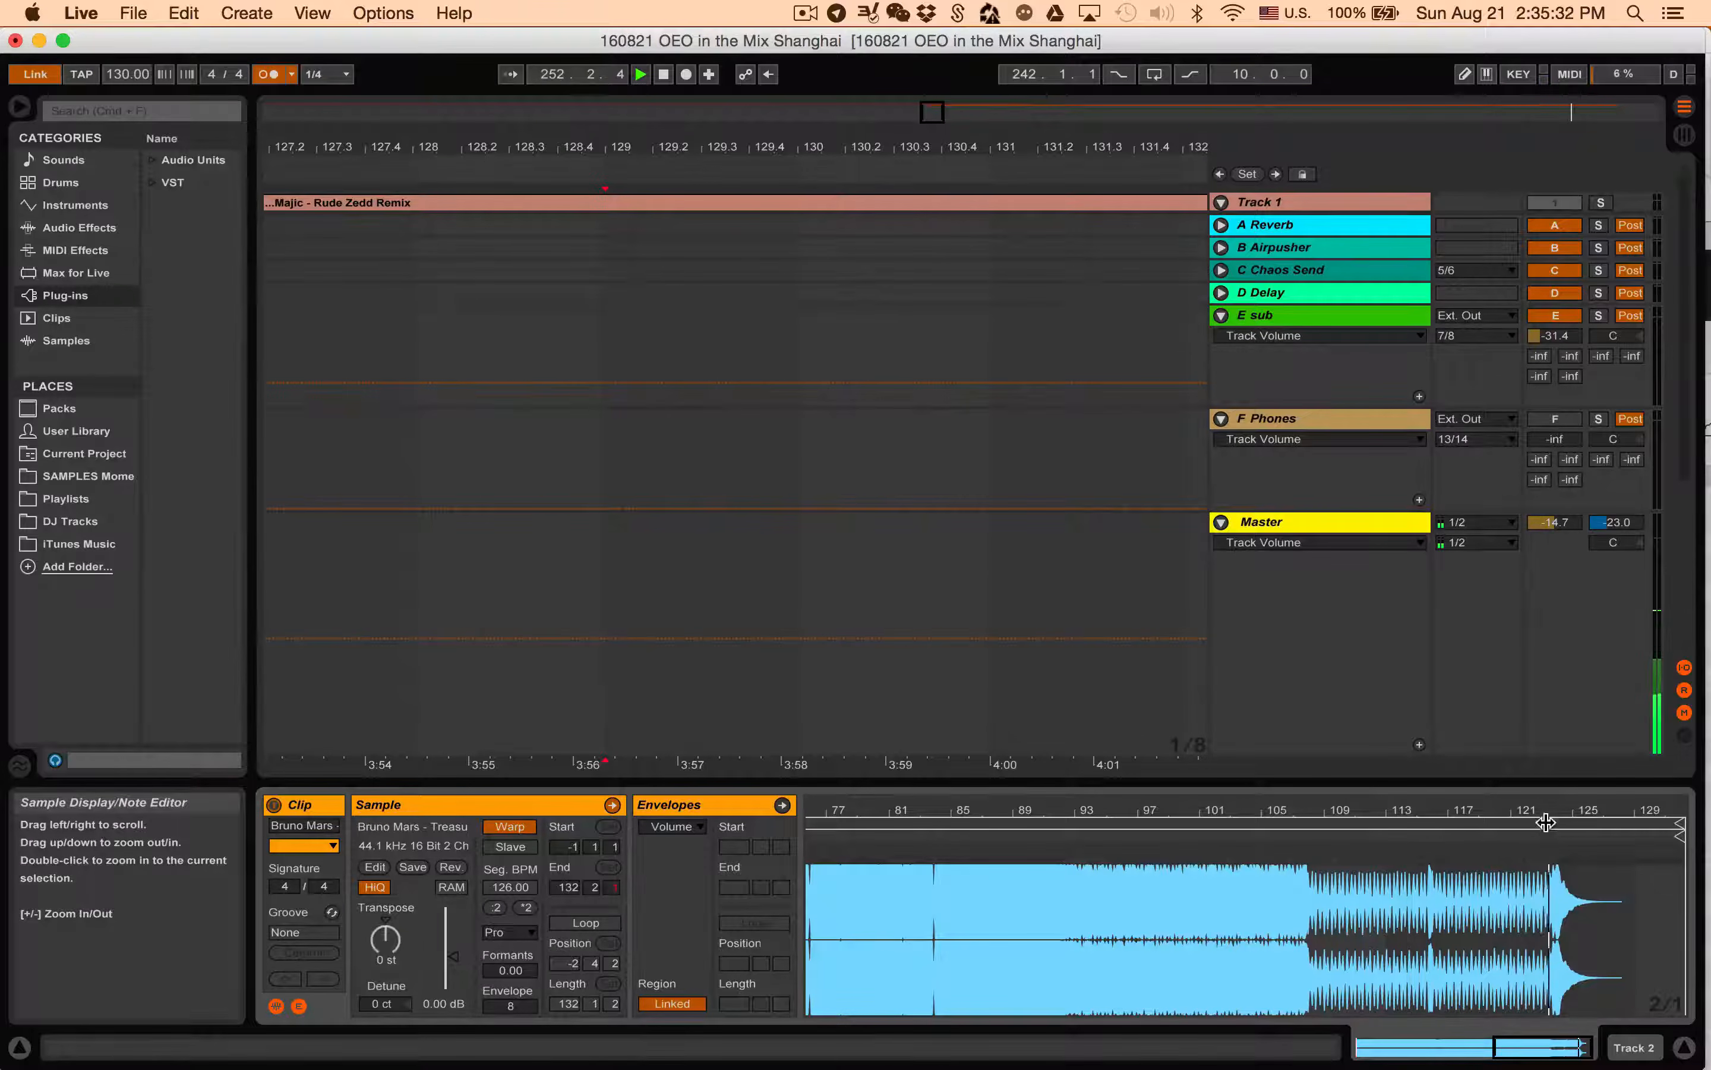
Set the global quantization to None and audition the final downbeat around bar 124 of the clip.
{"action": "left_click_drag", "start_coordinate": [1546, 822], "coordinate": [1533, 856]}
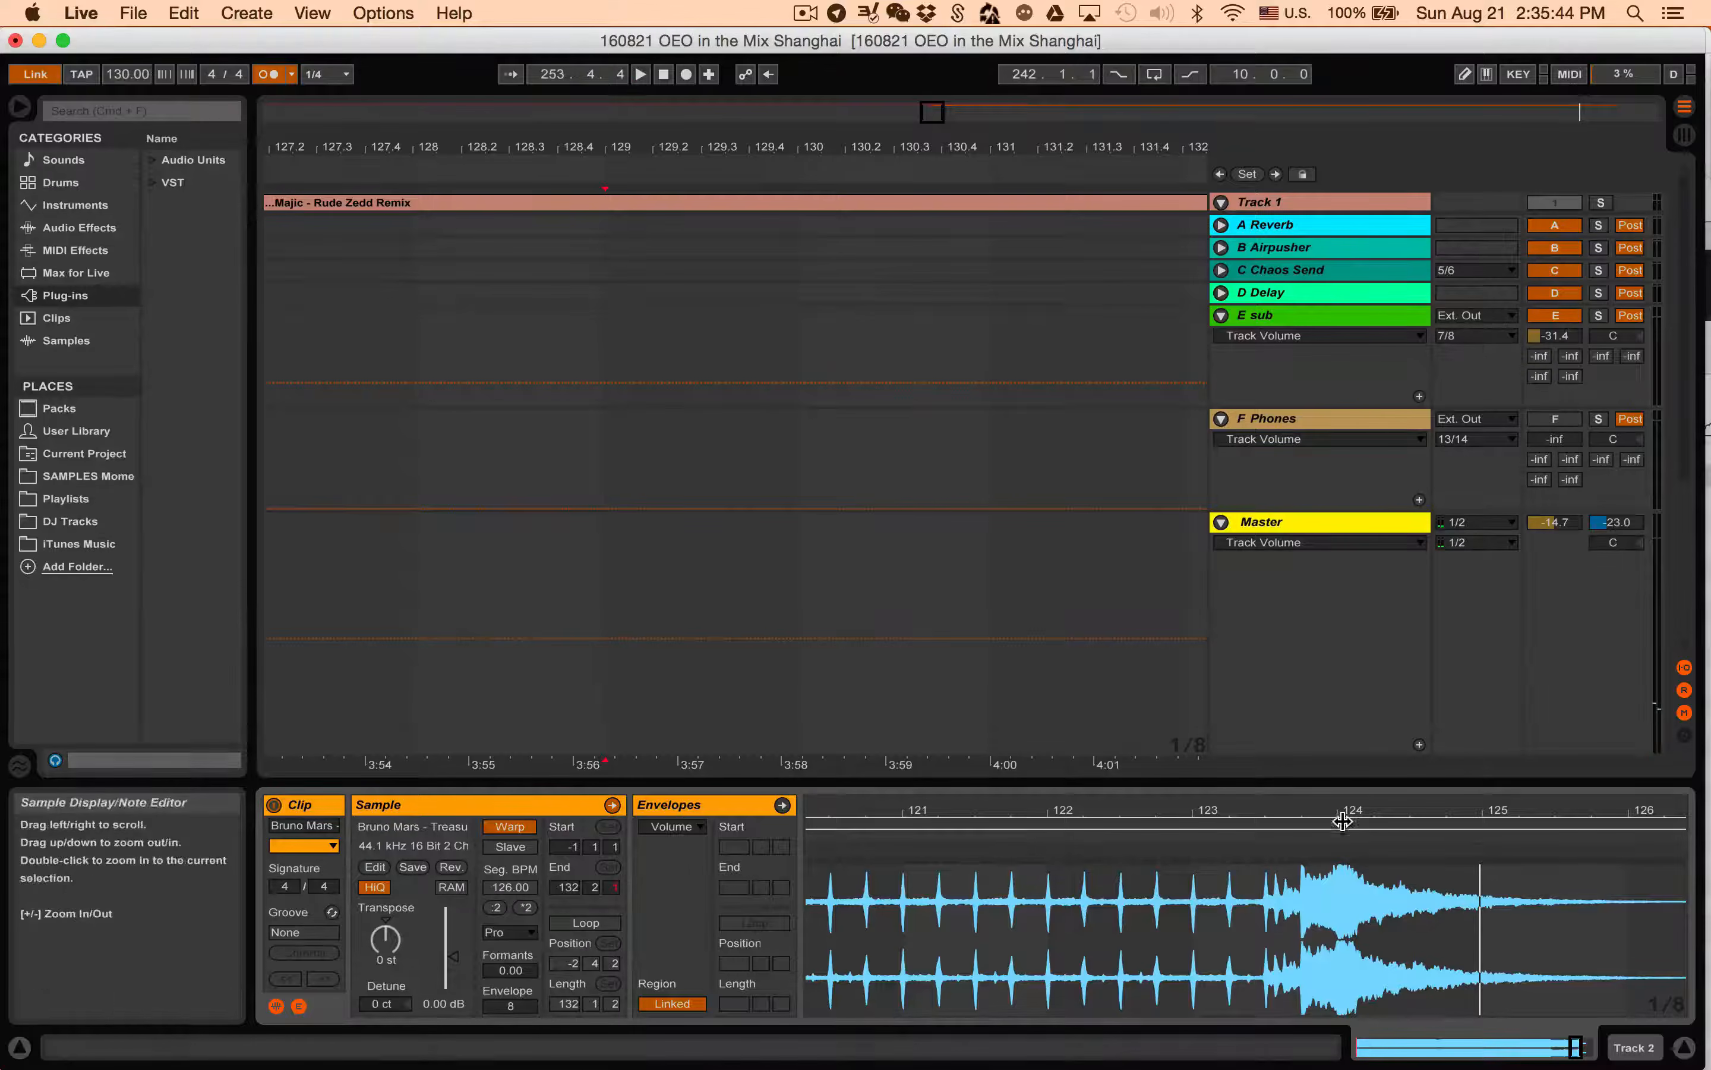
{"action": "left_click_drag", "start_coordinate": [1352, 808], "coordinate": [1352, 859]}
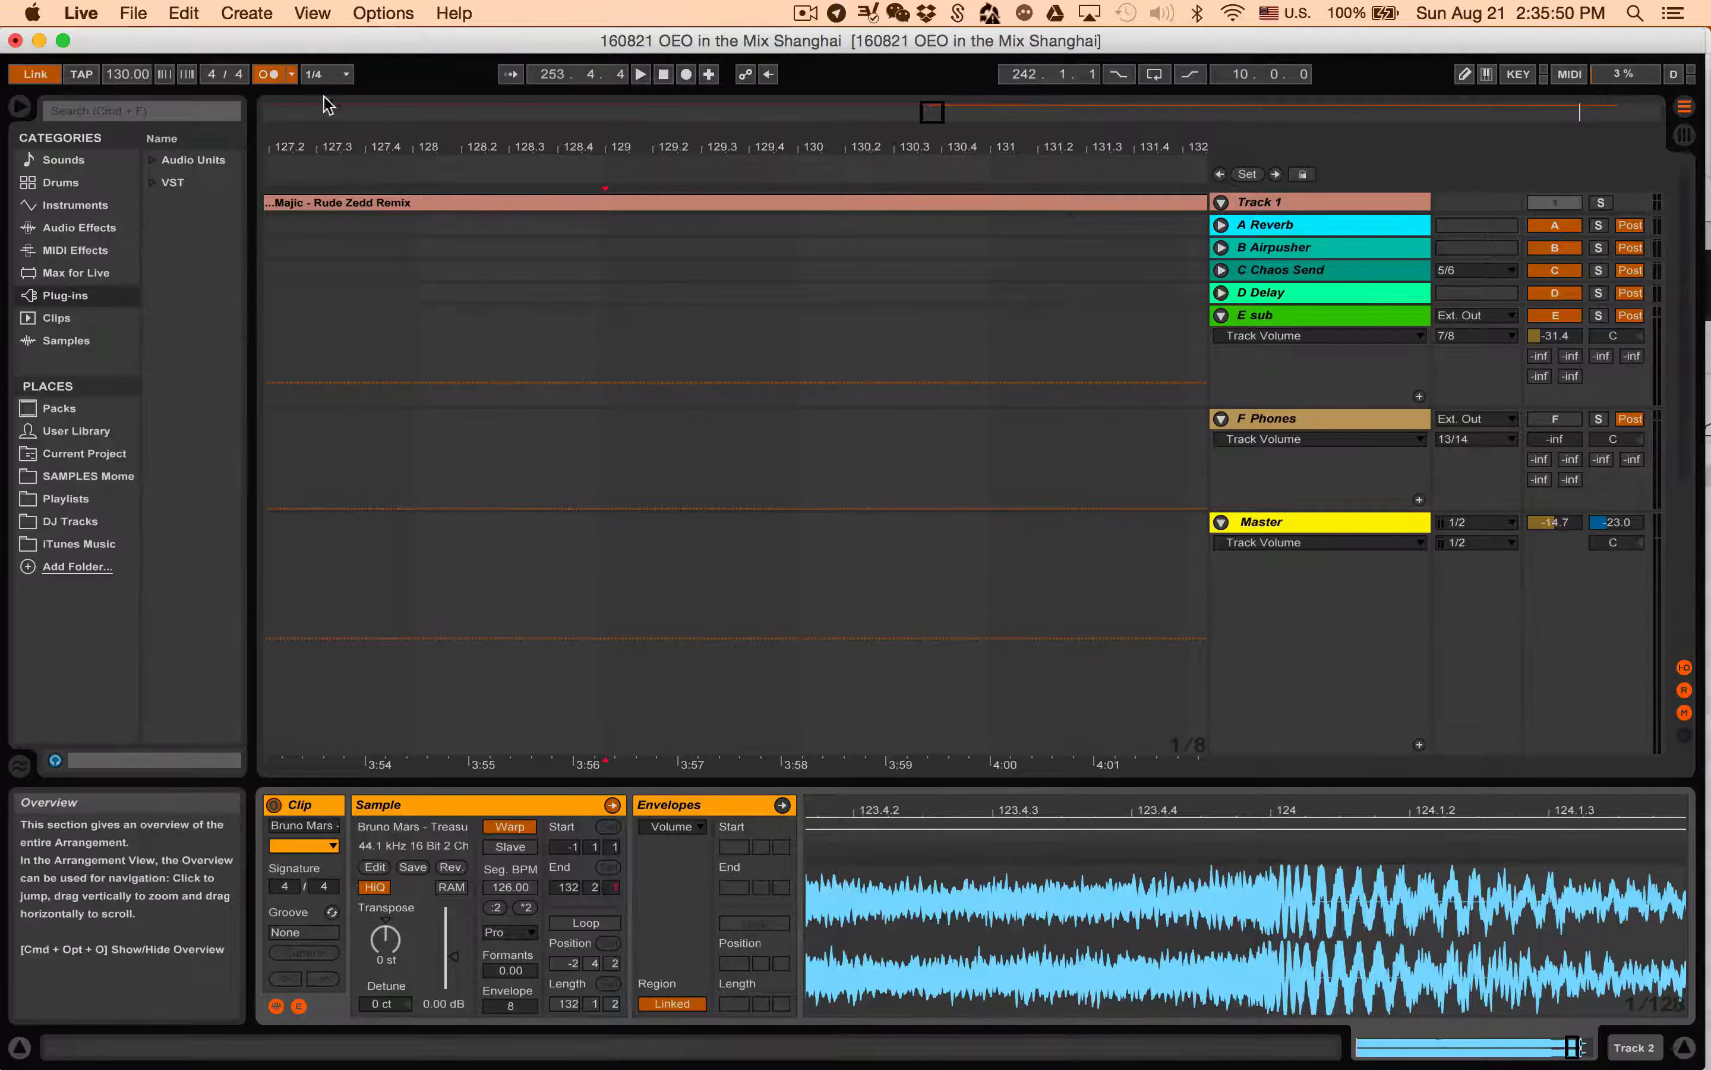
{"action": "left_click", "coordinate": [339, 74]}
{"action": "left_click", "coordinate": [350, 99]}
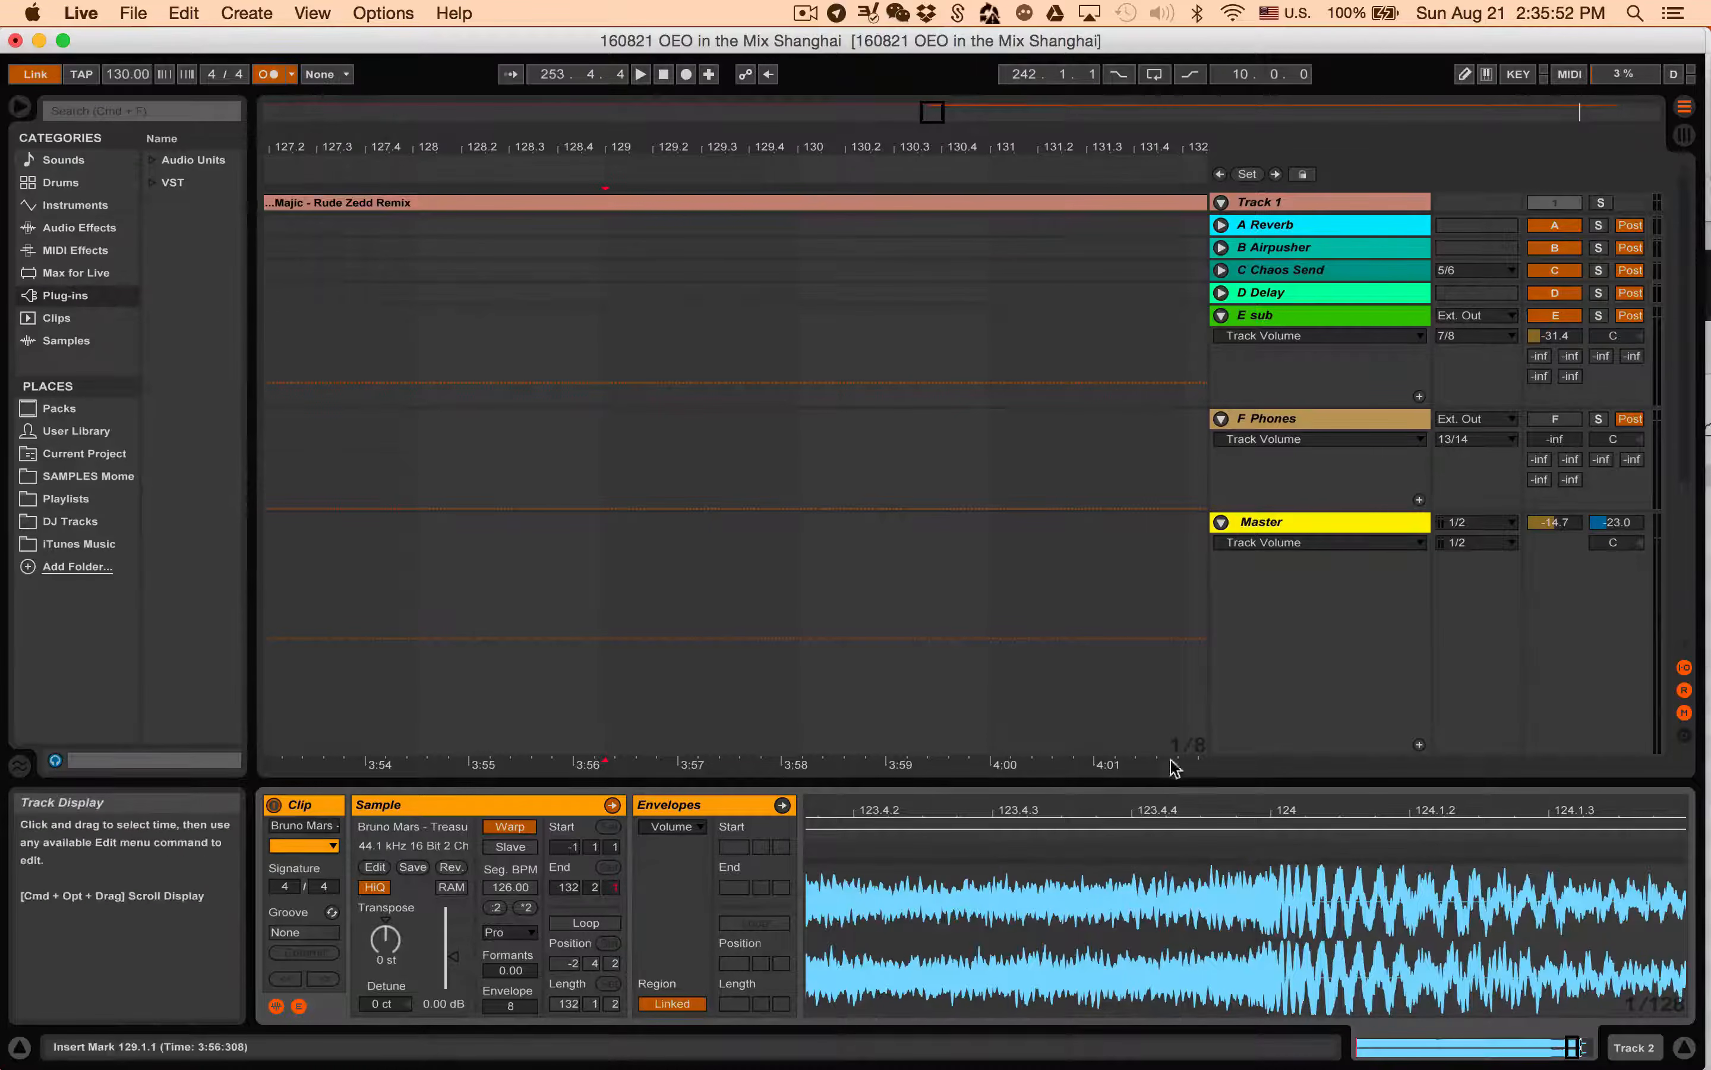
{"action": "key", "text": "space"}
{"action": "left_click", "coordinate": [1227, 837]}
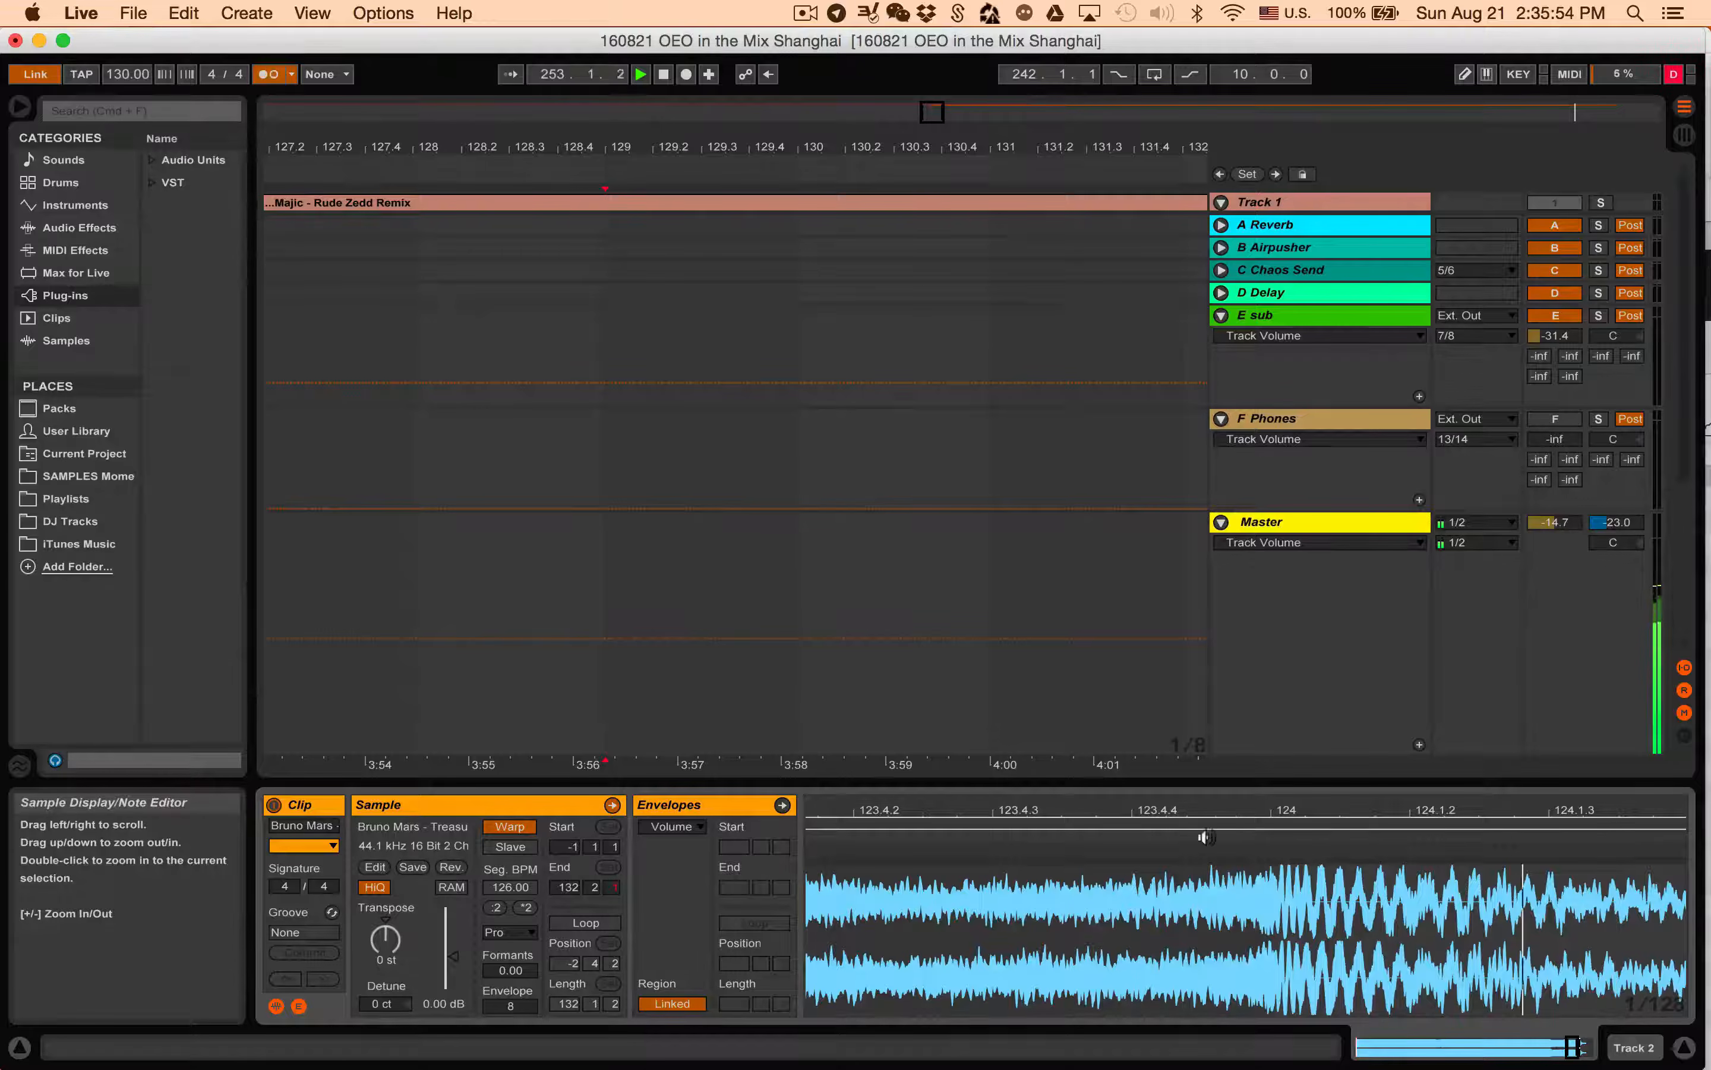
{"action": "left_click", "coordinate": [1139, 833]}
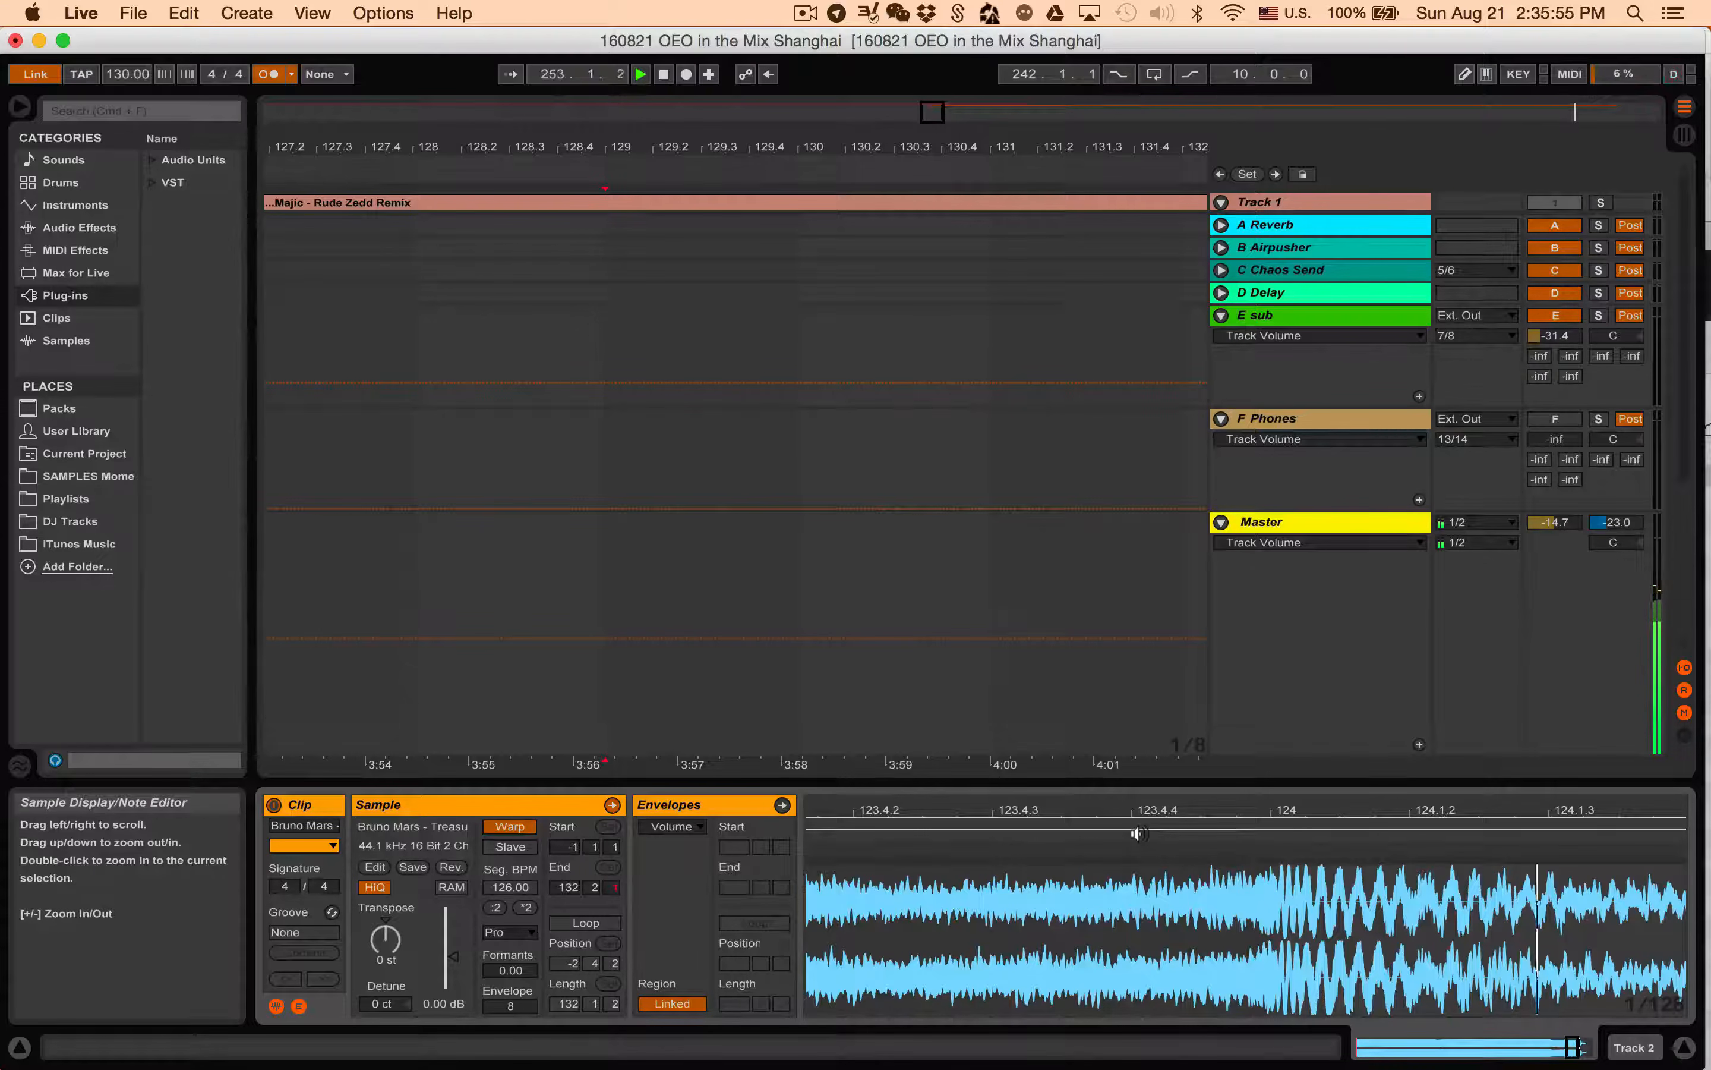
Add a warp marker at 124.1.1 on the clip's final downbeat and check its placement up close and across the whole clip.
{"action": "double_click", "coordinate": [1271, 854]}
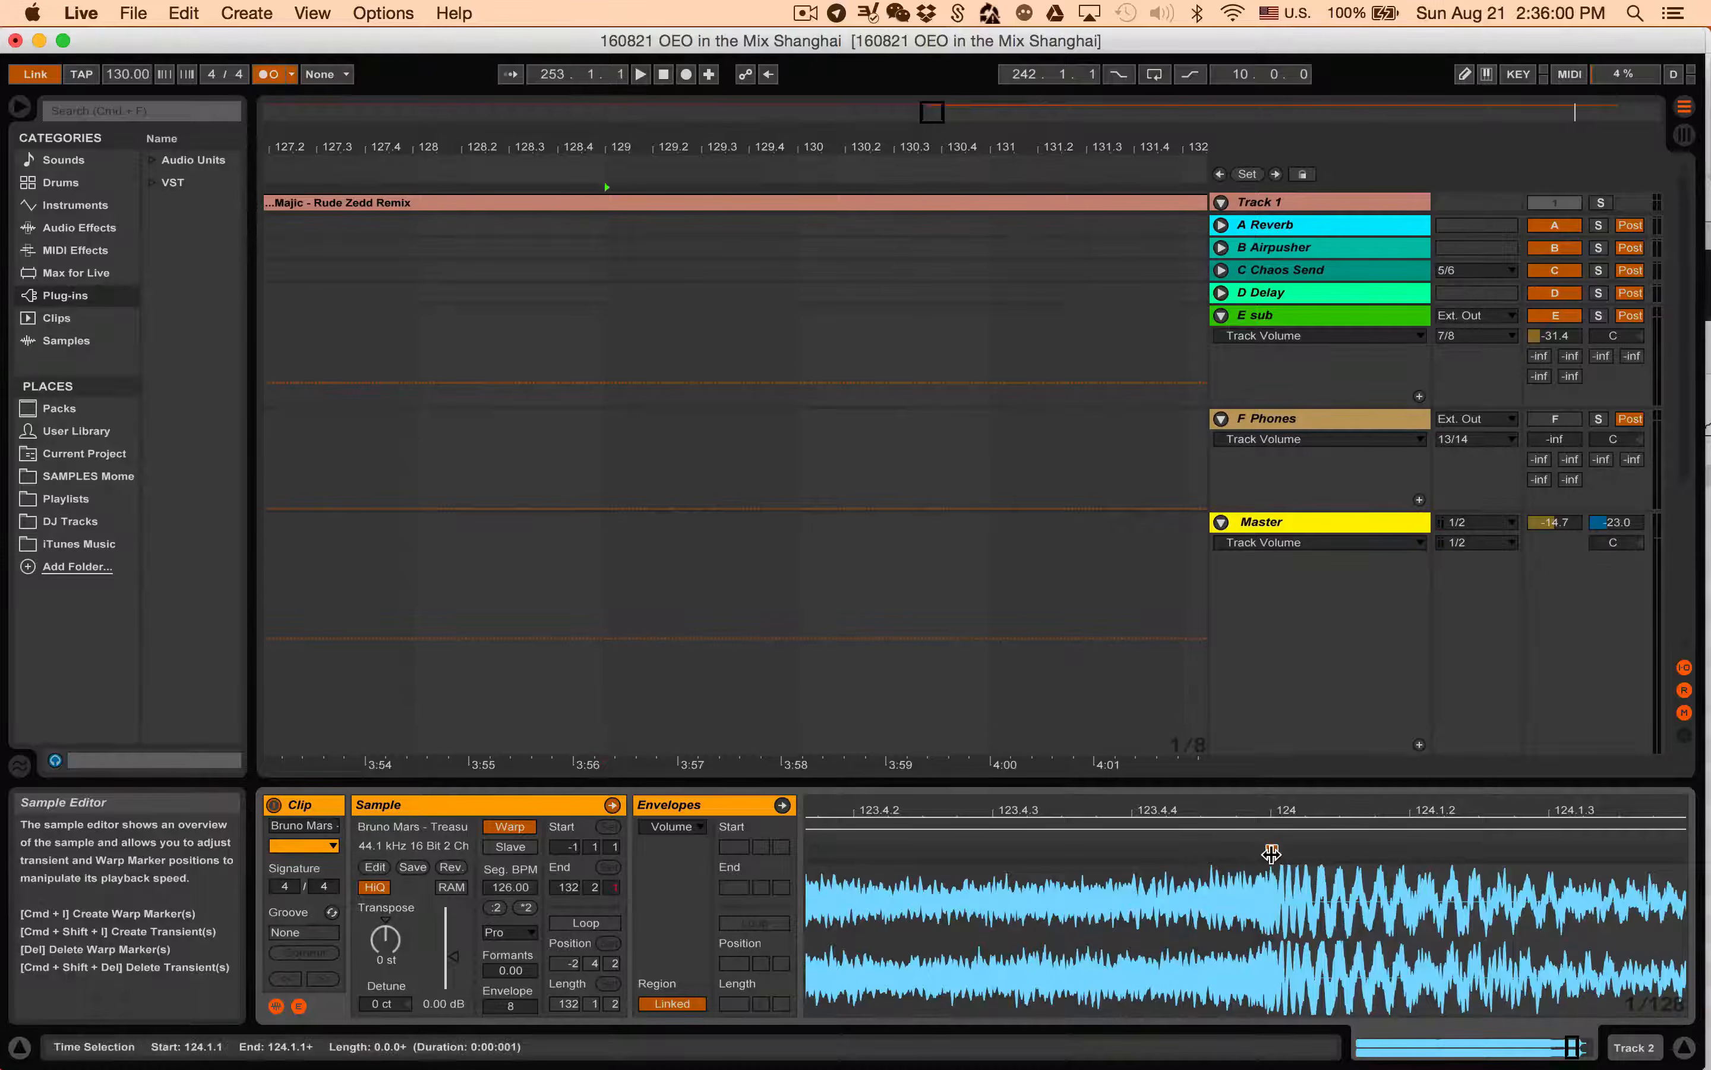
{"action": "mouse_move", "coordinate": [1272, 854]}
{"action": "left_mouse_down"}
{"action": "mouse_move", "coordinate": [1299, 854]}
{"action": "mouse_move", "coordinate": [1273, 854]}
{"action": "mouse_move", "coordinate": [1258, 565]}
{"action": "left_mouse_up"}
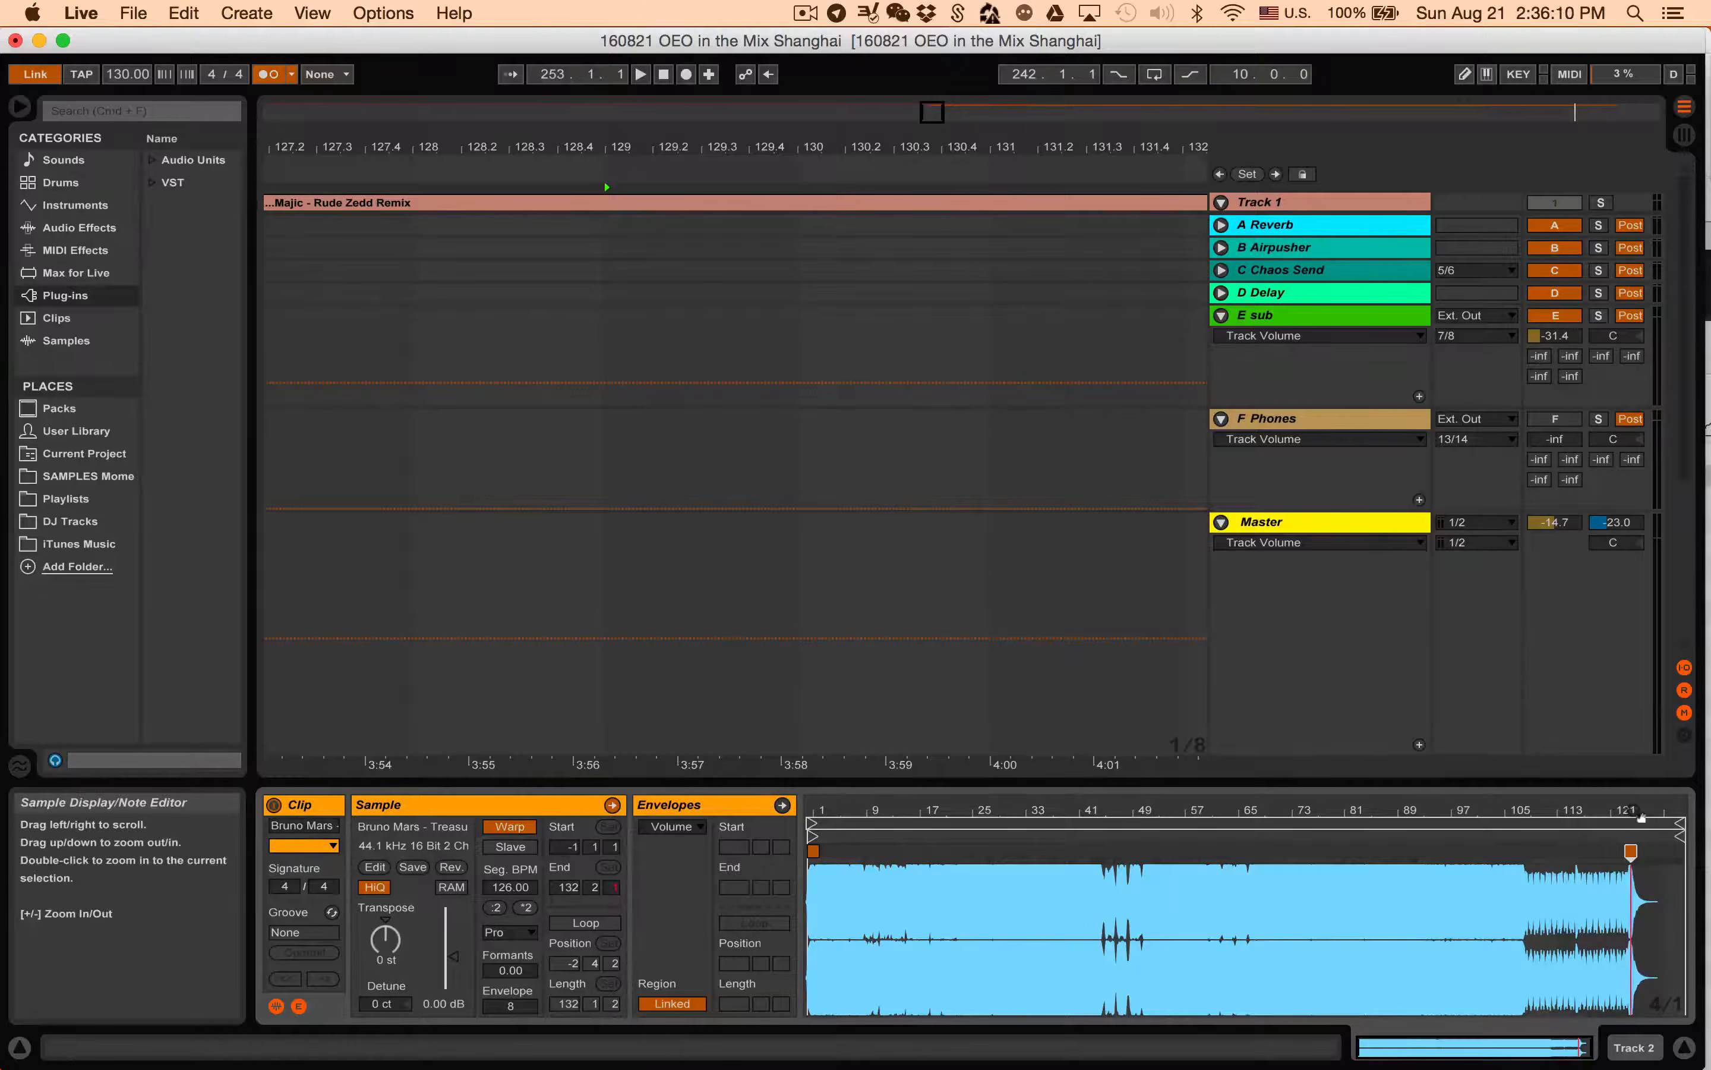
{"action": "mouse_move", "coordinate": [1630, 814]}
{"action": "left_mouse_down"}
{"action": "mouse_move", "coordinate": [1630, 842]}
{"action": "mouse_move", "coordinate": [1218, 805]}
{"action": "left_mouse_up"}
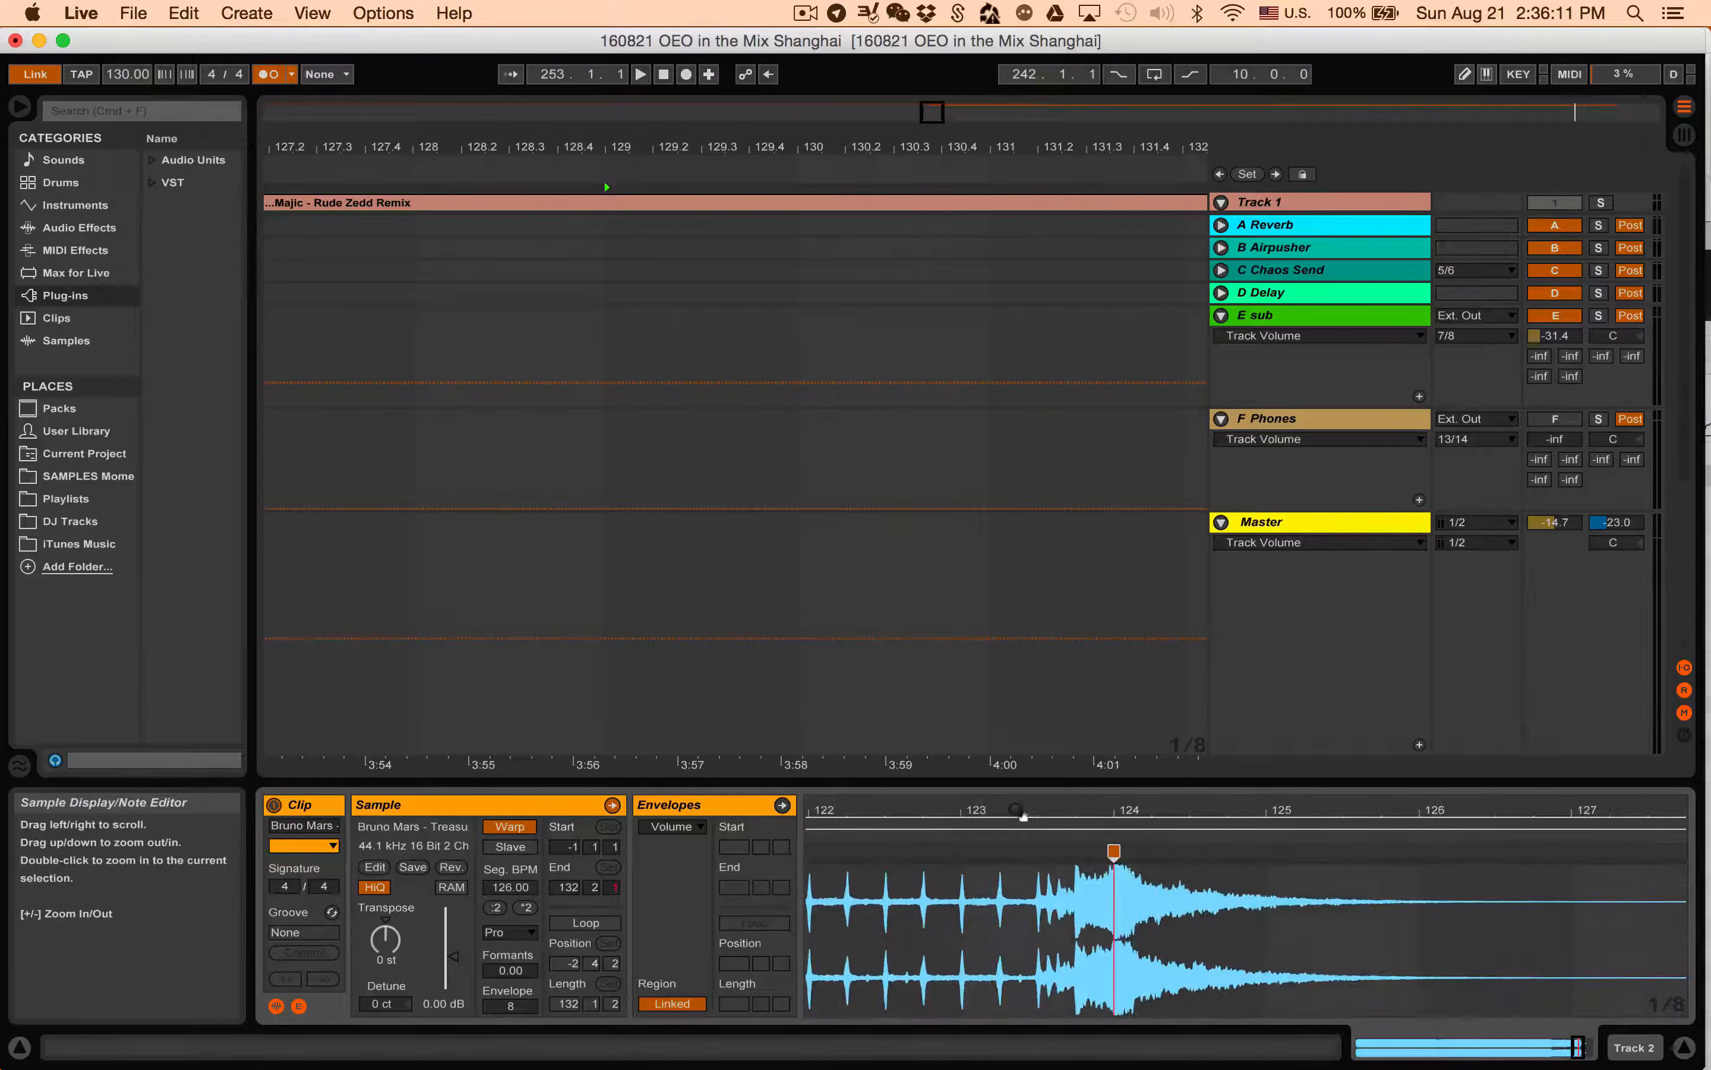
{"action": "left_click", "coordinate": [1115, 854]}
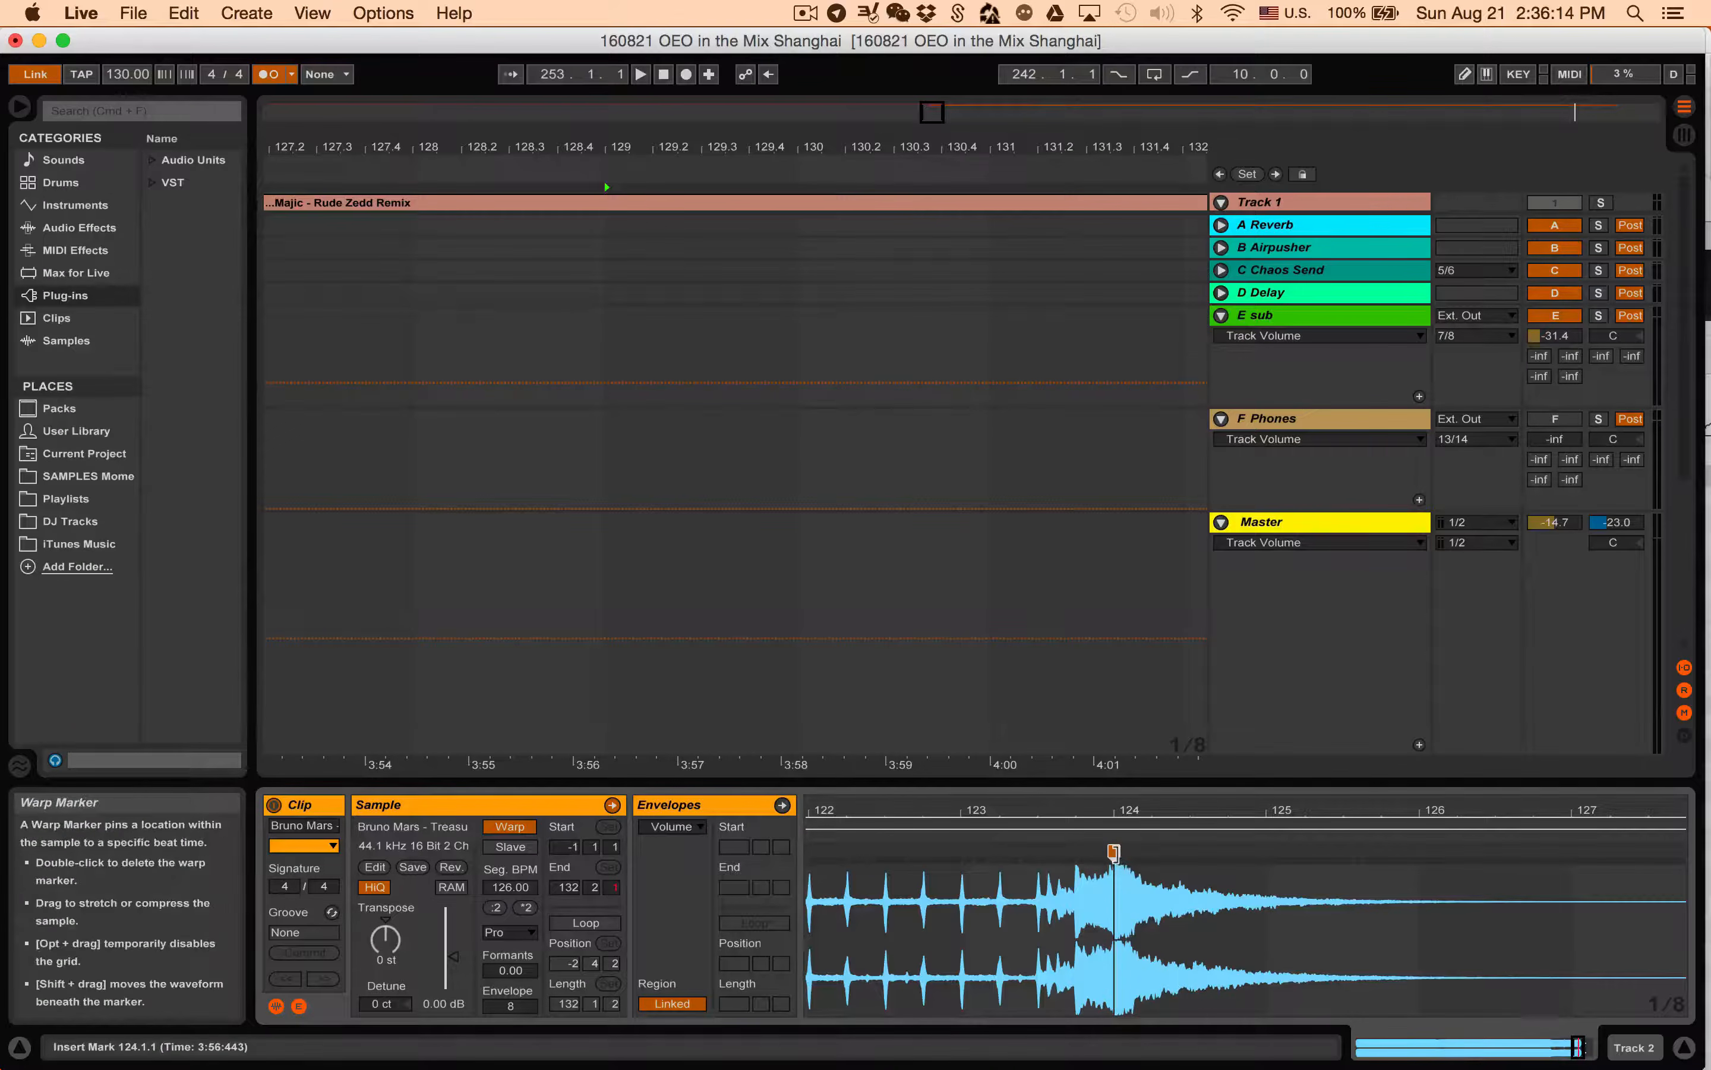
{"action": "left_click_drag", "start_coordinate": [1115, 810], "coordinate": [1115, 732]}
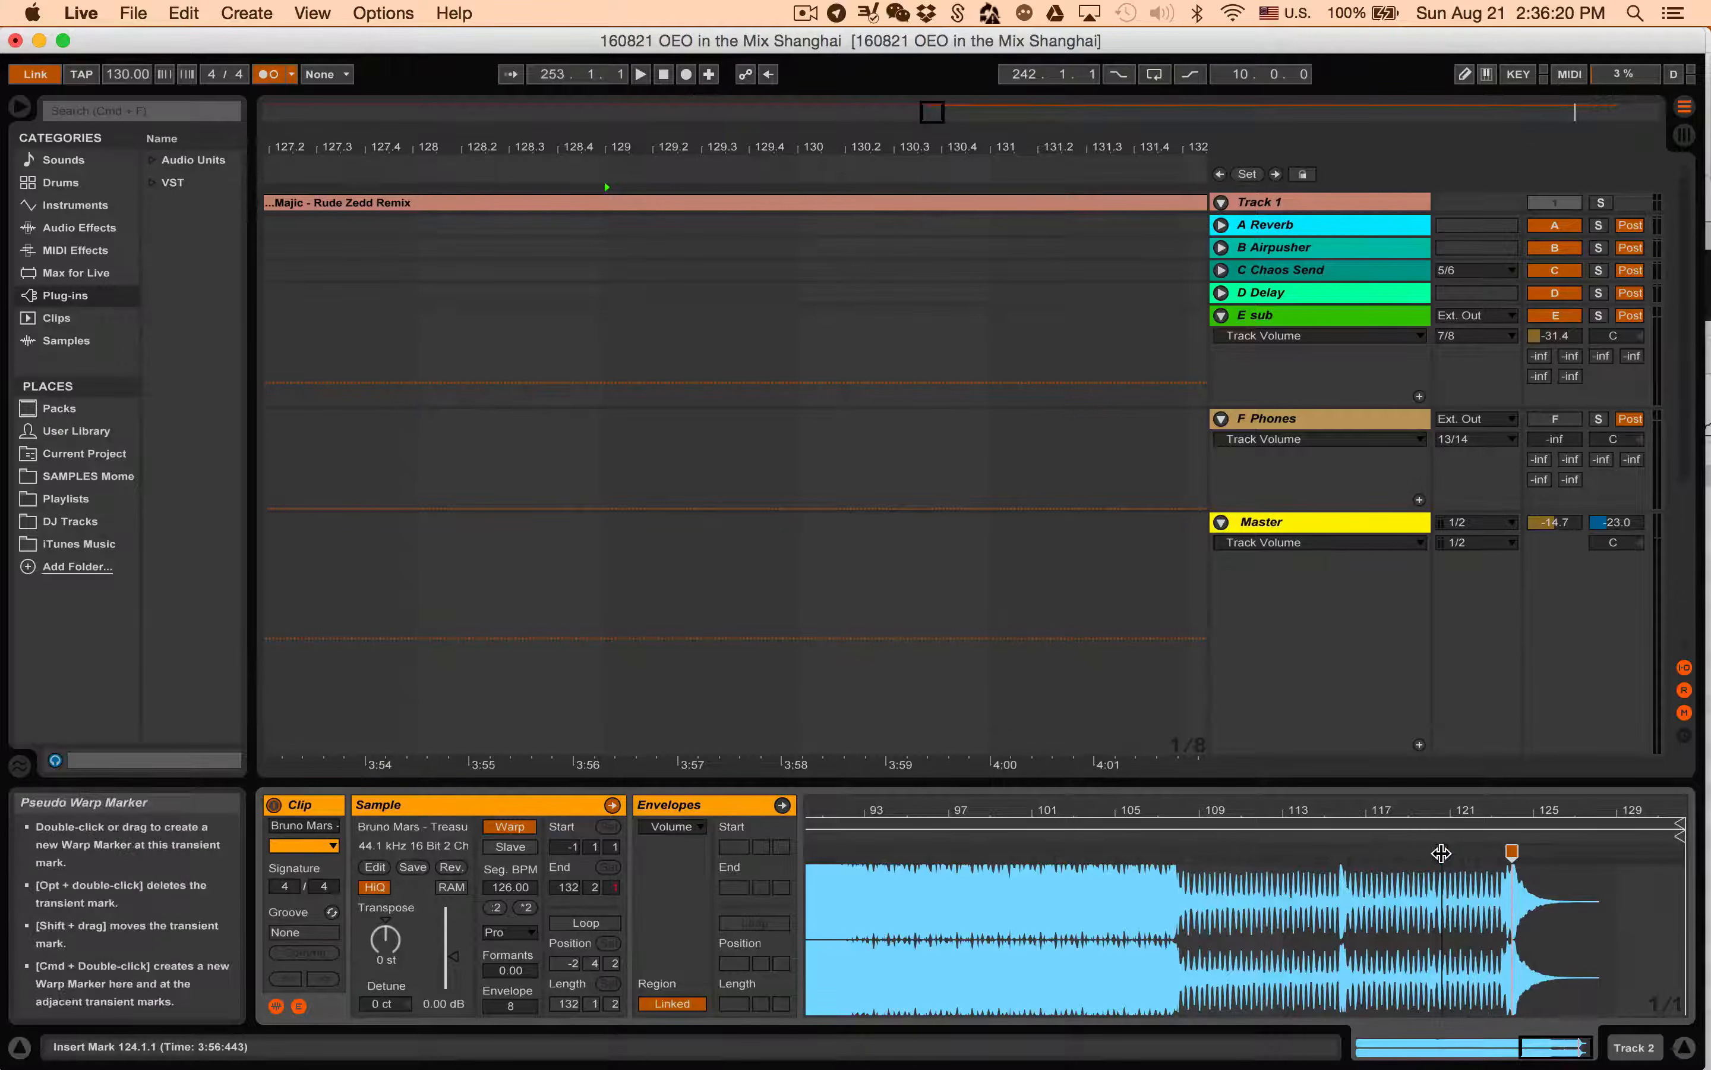
Delete the warp marker at 124.1.1 and pin the clip's final transient to 122.1.1 with a new warp marker.
{"action": "double_click", "coordinate": [1510, 851]}
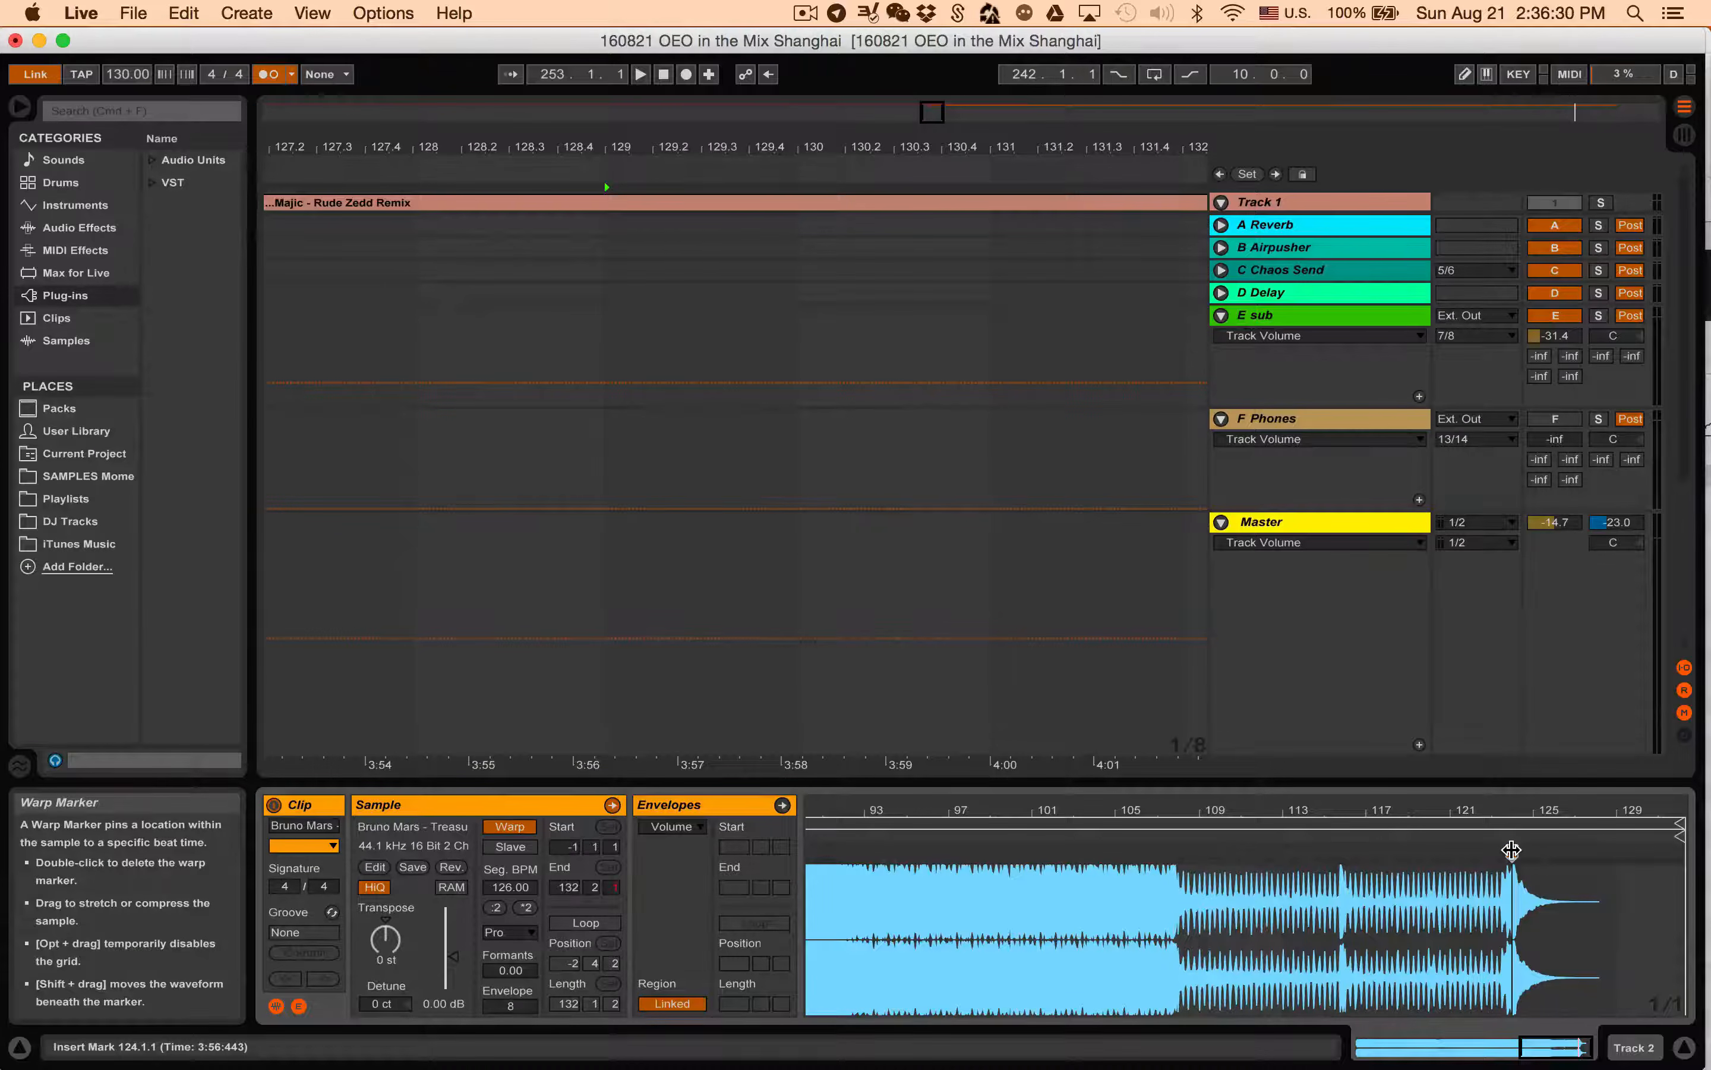
{"action": "mouse_move", "coordinate": [1504, 853]}
{"action": "left_mouse_down"}
{"action": "mouse_move", "coordinate": [1340, 854]}
{"action": "mouse_move", "coordinate": [1467, 847]}
{"action": "left_mouse_up"}
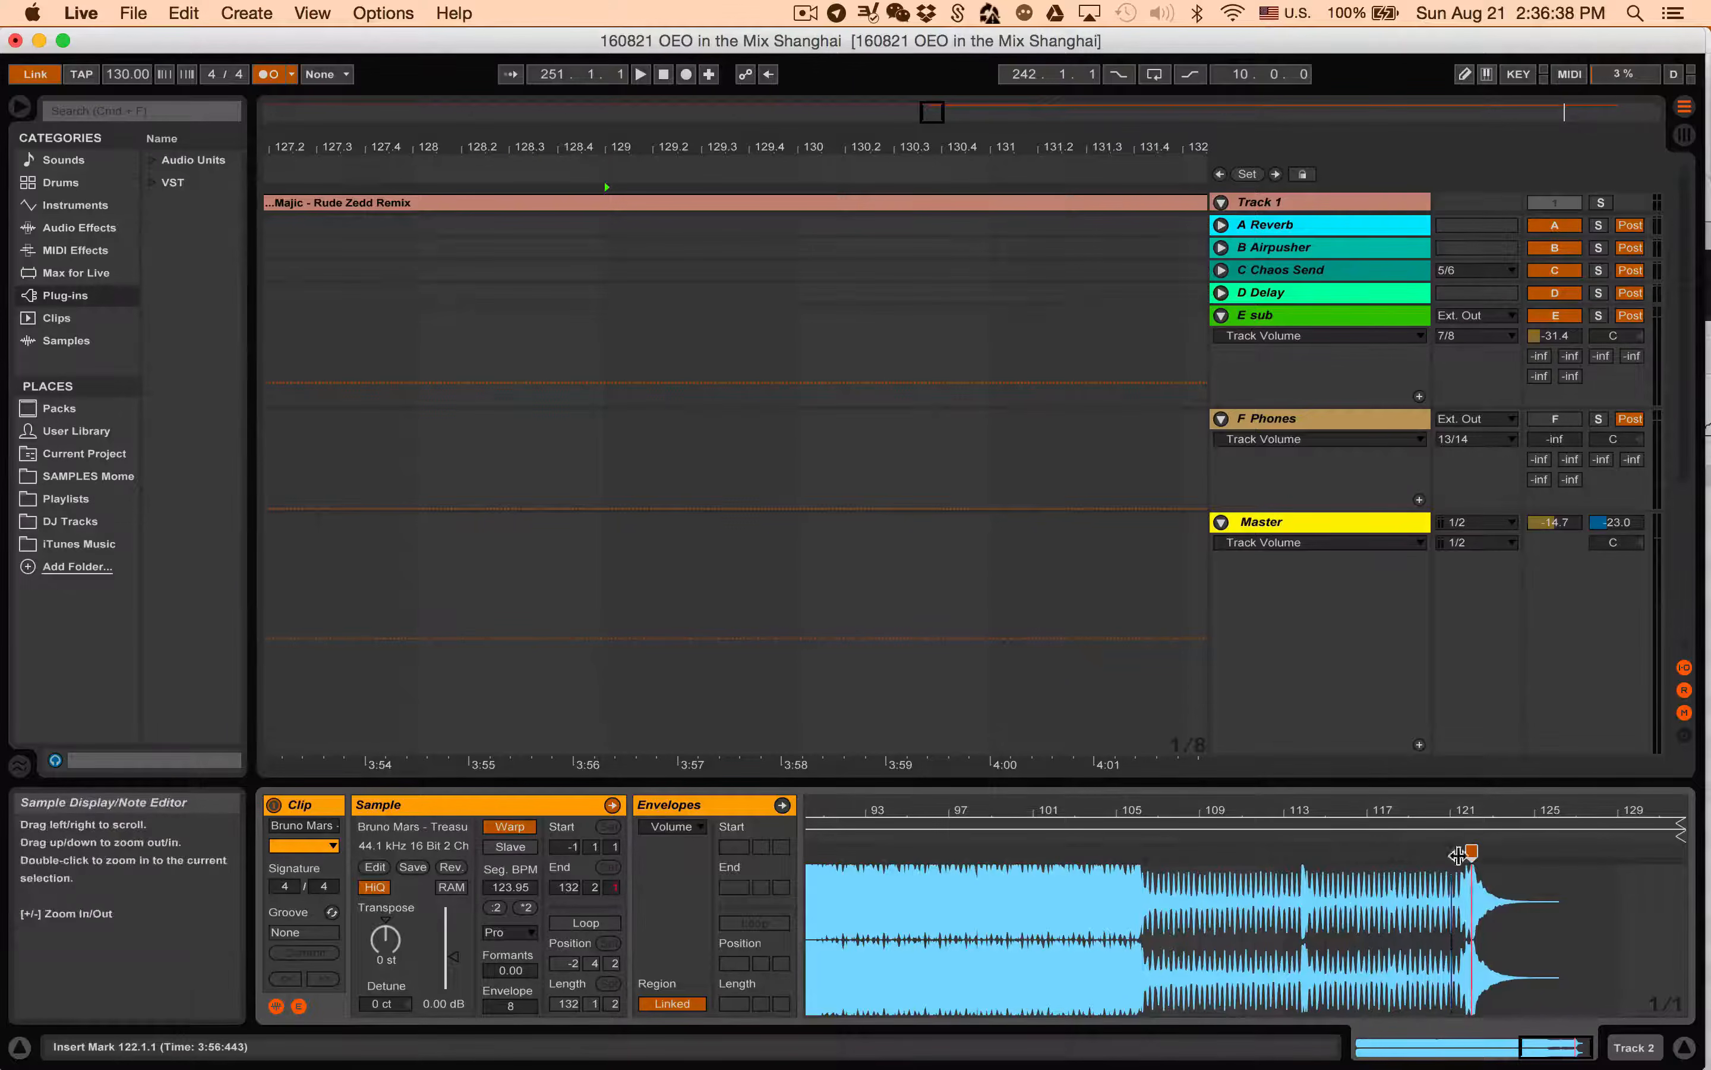
Try moving the clip's last warp marker to 116.1.1 and 110.1.1, and undo both moves.
{"action": "left_click_drag", "start_coordinate": [1461, 852], "coordinate": [1347, 857]}
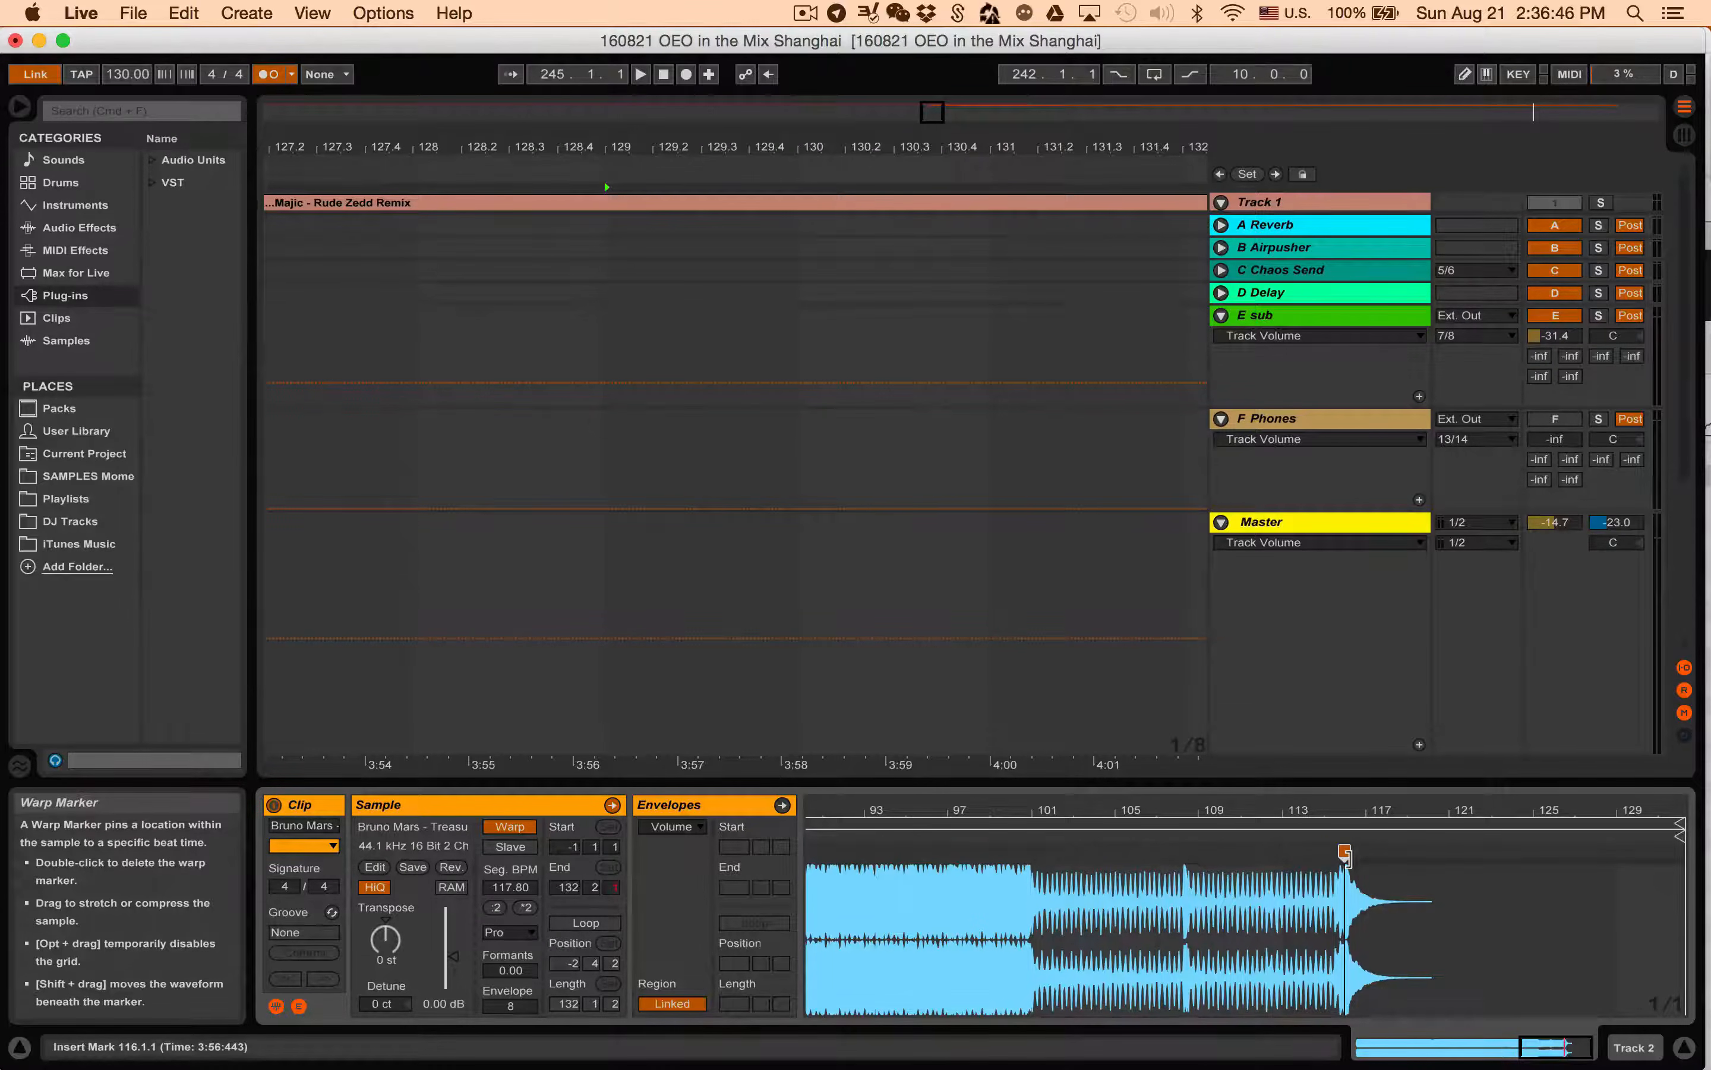
{"action": "mouse_move", "coordinate": [1344, 856]}
{"action": "left_mouse_down"}
{"action": "mouse_move", "coordinate": [581, 887]}
{"action": "mouse_move", "coordinate": [1709, 824]}
{"action": "mouse_move", "coordinate": [1302, 835]}
{"action": "mouse_move", "coordinate": [1354, 850]}
{"action": "mouse_move", "coordinate": [1220, 856]}
{"action": "left_mouse_up"}
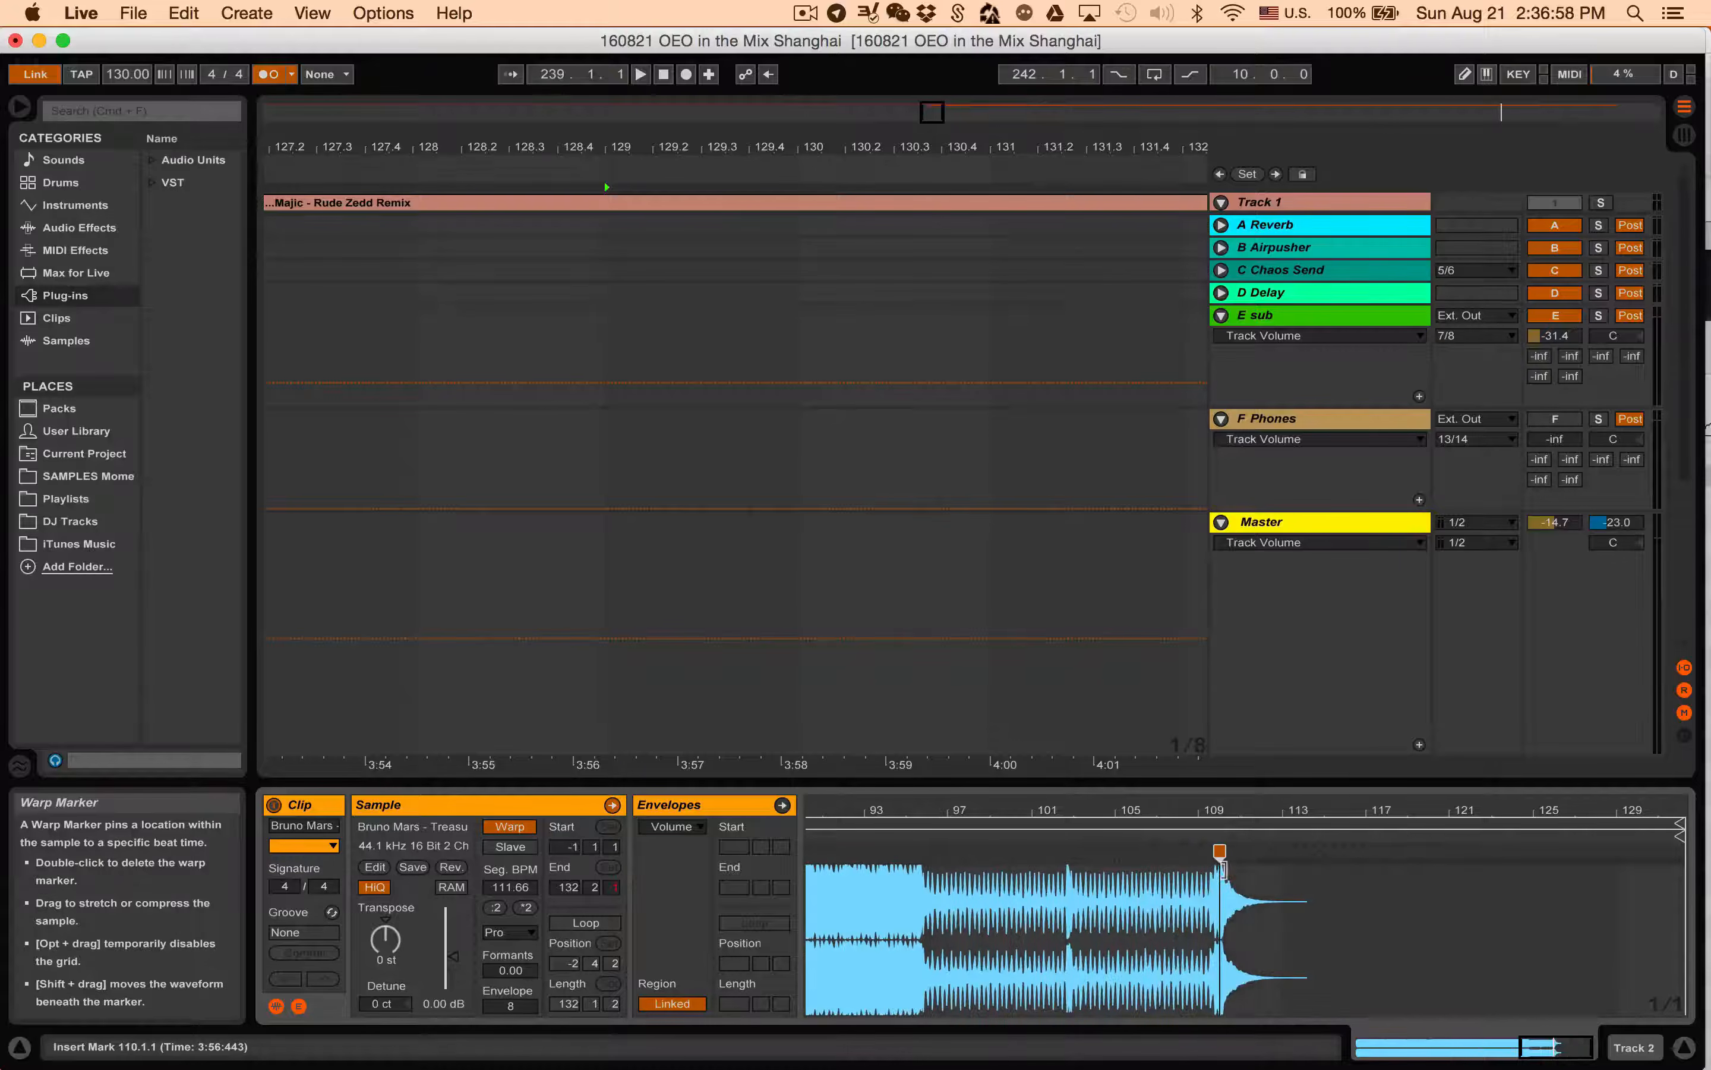
{"action": "key", "text": "super+z"}
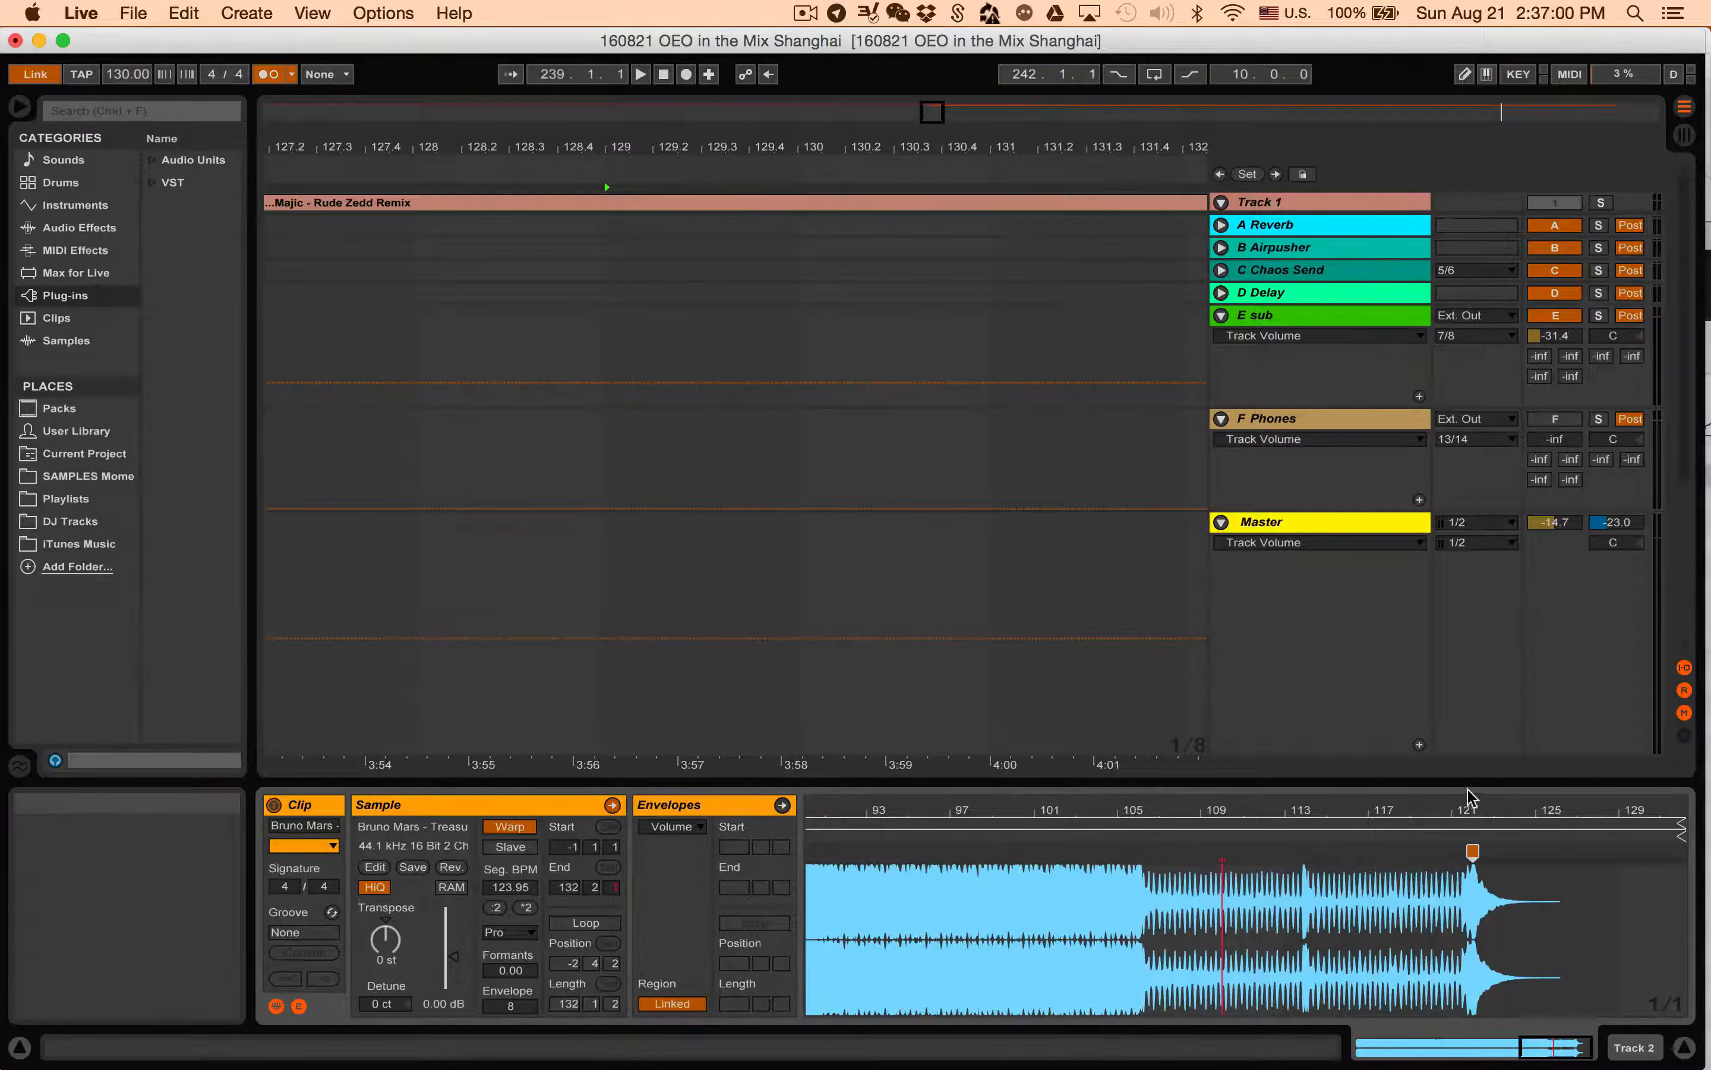
Hide the clip's sample editor and play the Track 2 clip from its start at bar 129 in the arrangement.
{"action": "mouse_move", "coordinate": [1470, 805]}
{"action": "left_mouse_down"}
{"action": "mouse_move", "coordinate": [1474, 751]}
{"action": "mouse_move", "coordinate": [1623, 814]}
{"action": "left_mouse_up"}
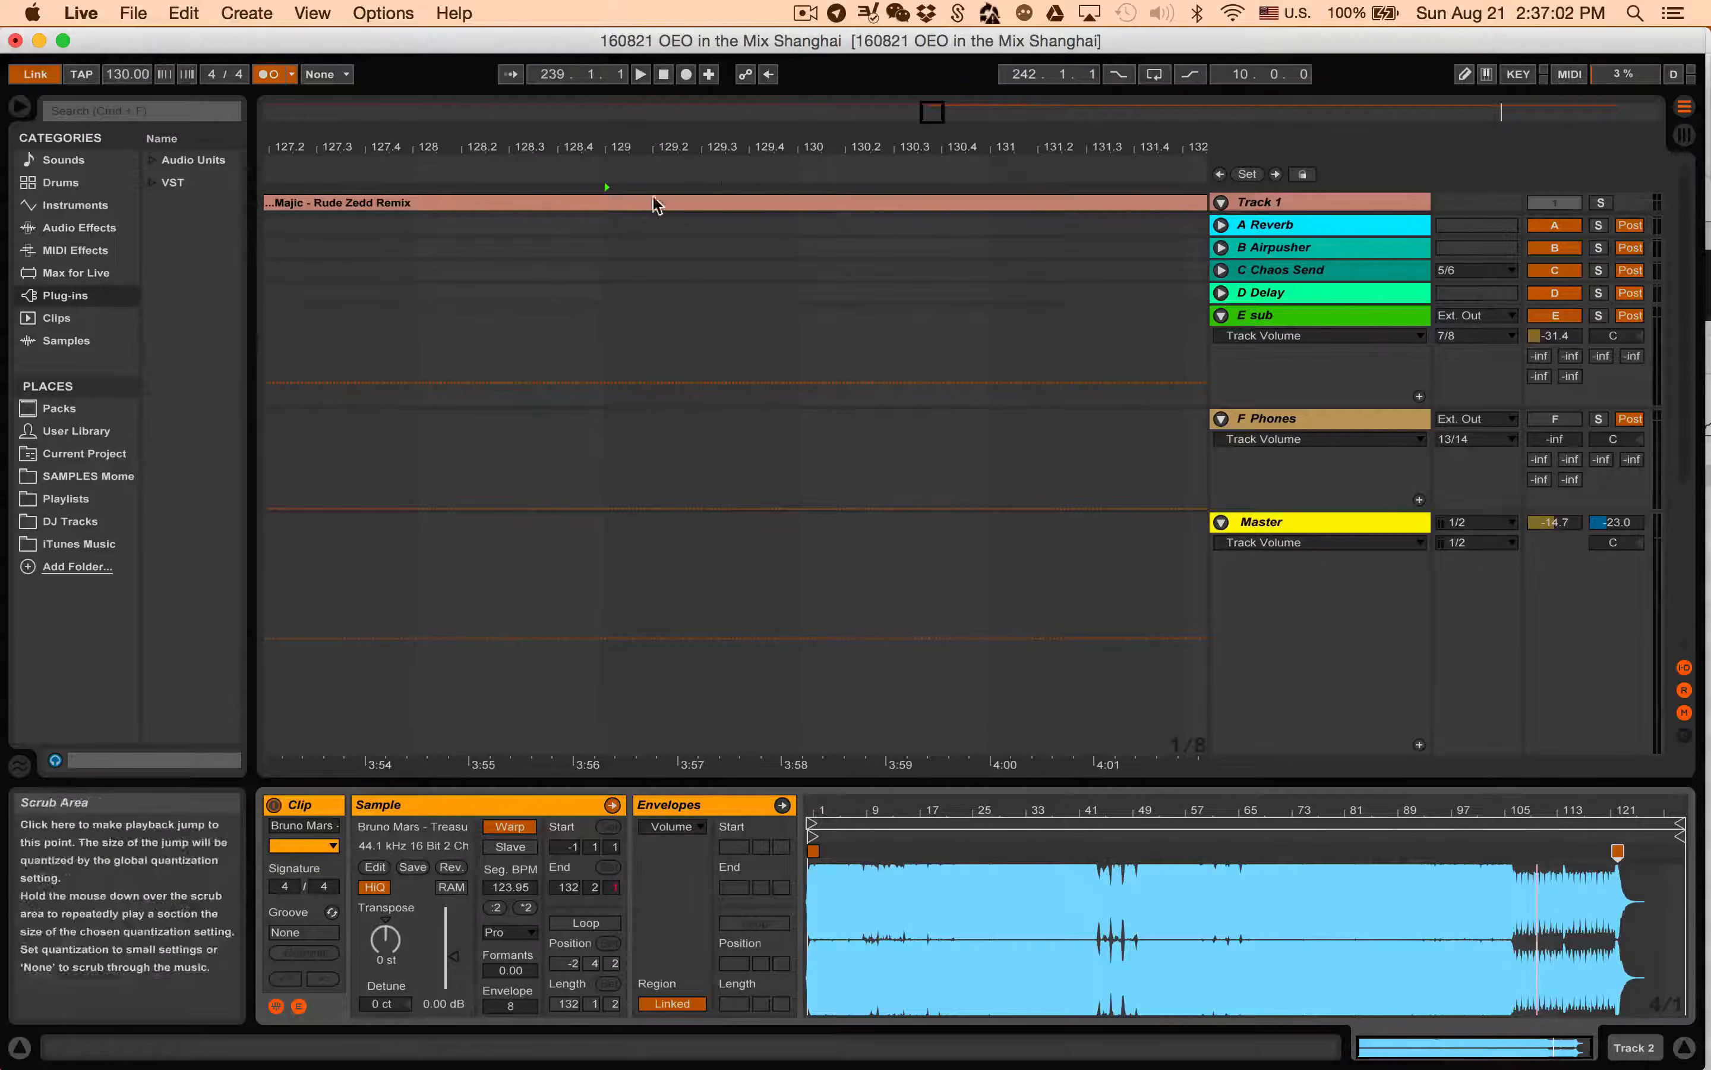
{"action": "scroll", "coordinate": [348, 291], "scroll_direction": "left", "scroll_amount": 5}
{"action": "scroll", "coordinate": [348, 291], "scroll_direction": "left", "scroll_amount": 10}
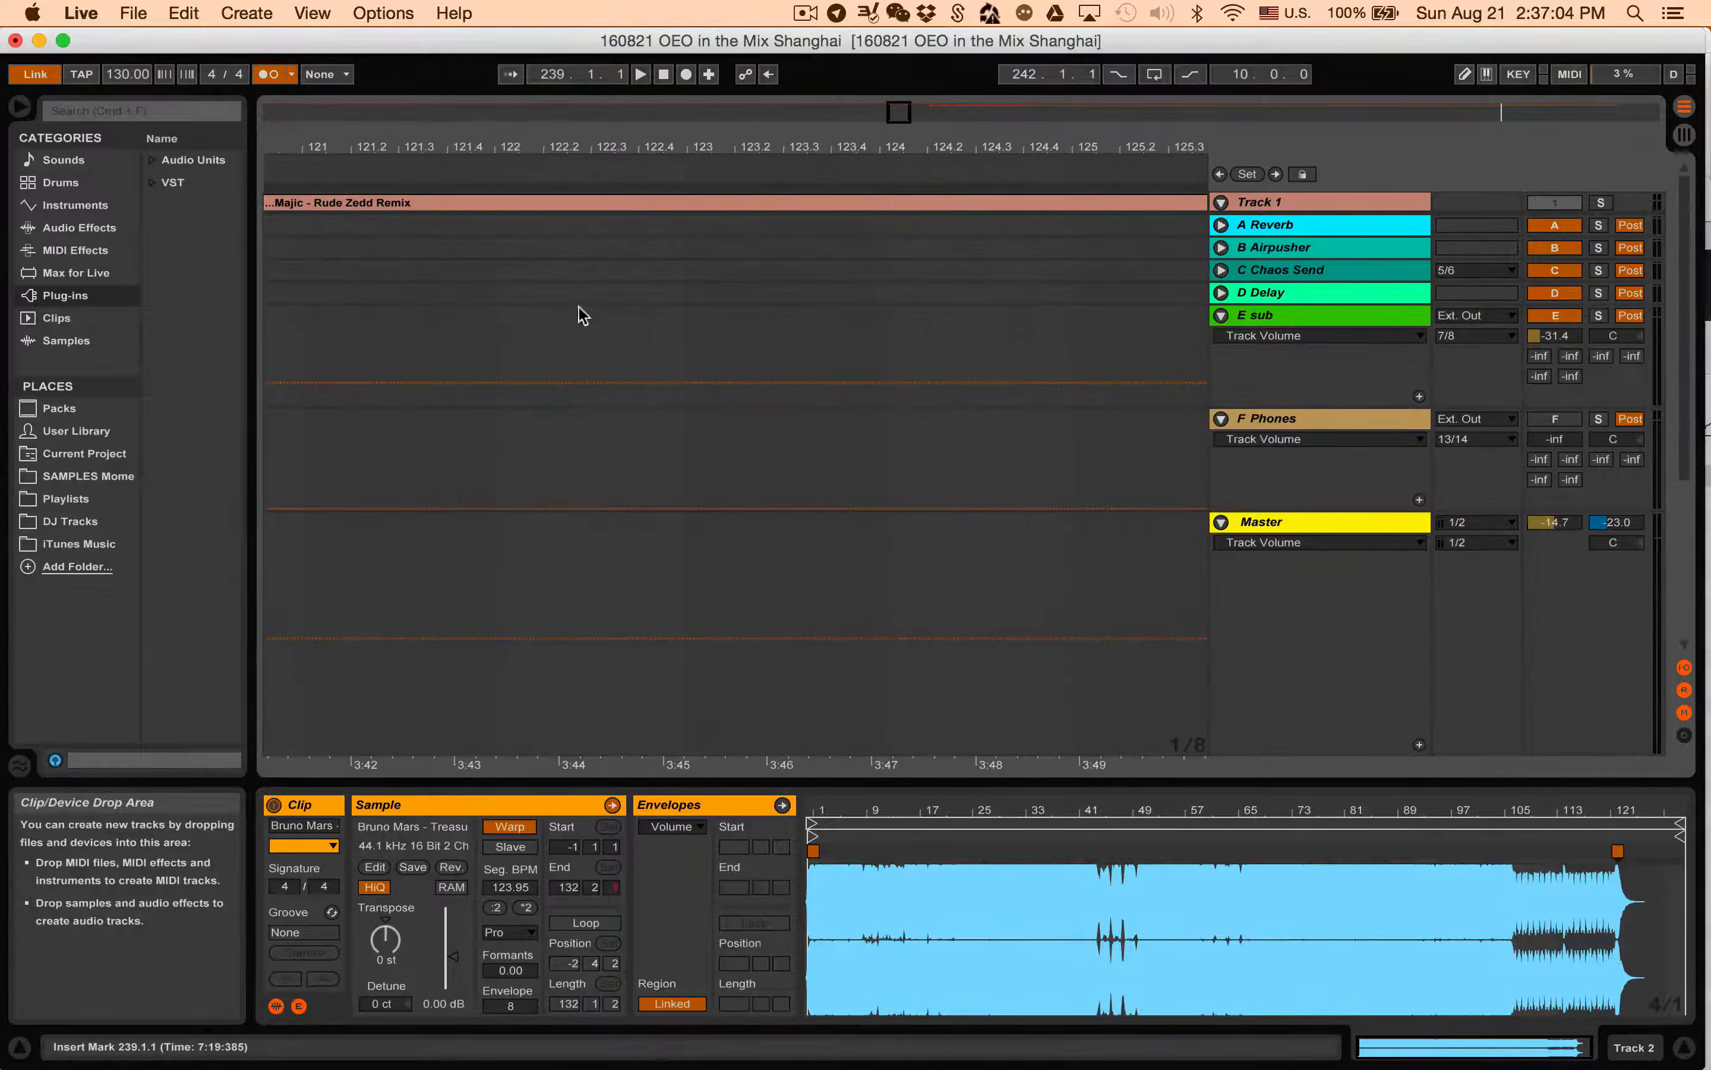
{"action": "scroll", "coordinate": [399, 288], "scroll_direction": "left", "scroll_amount": 5}
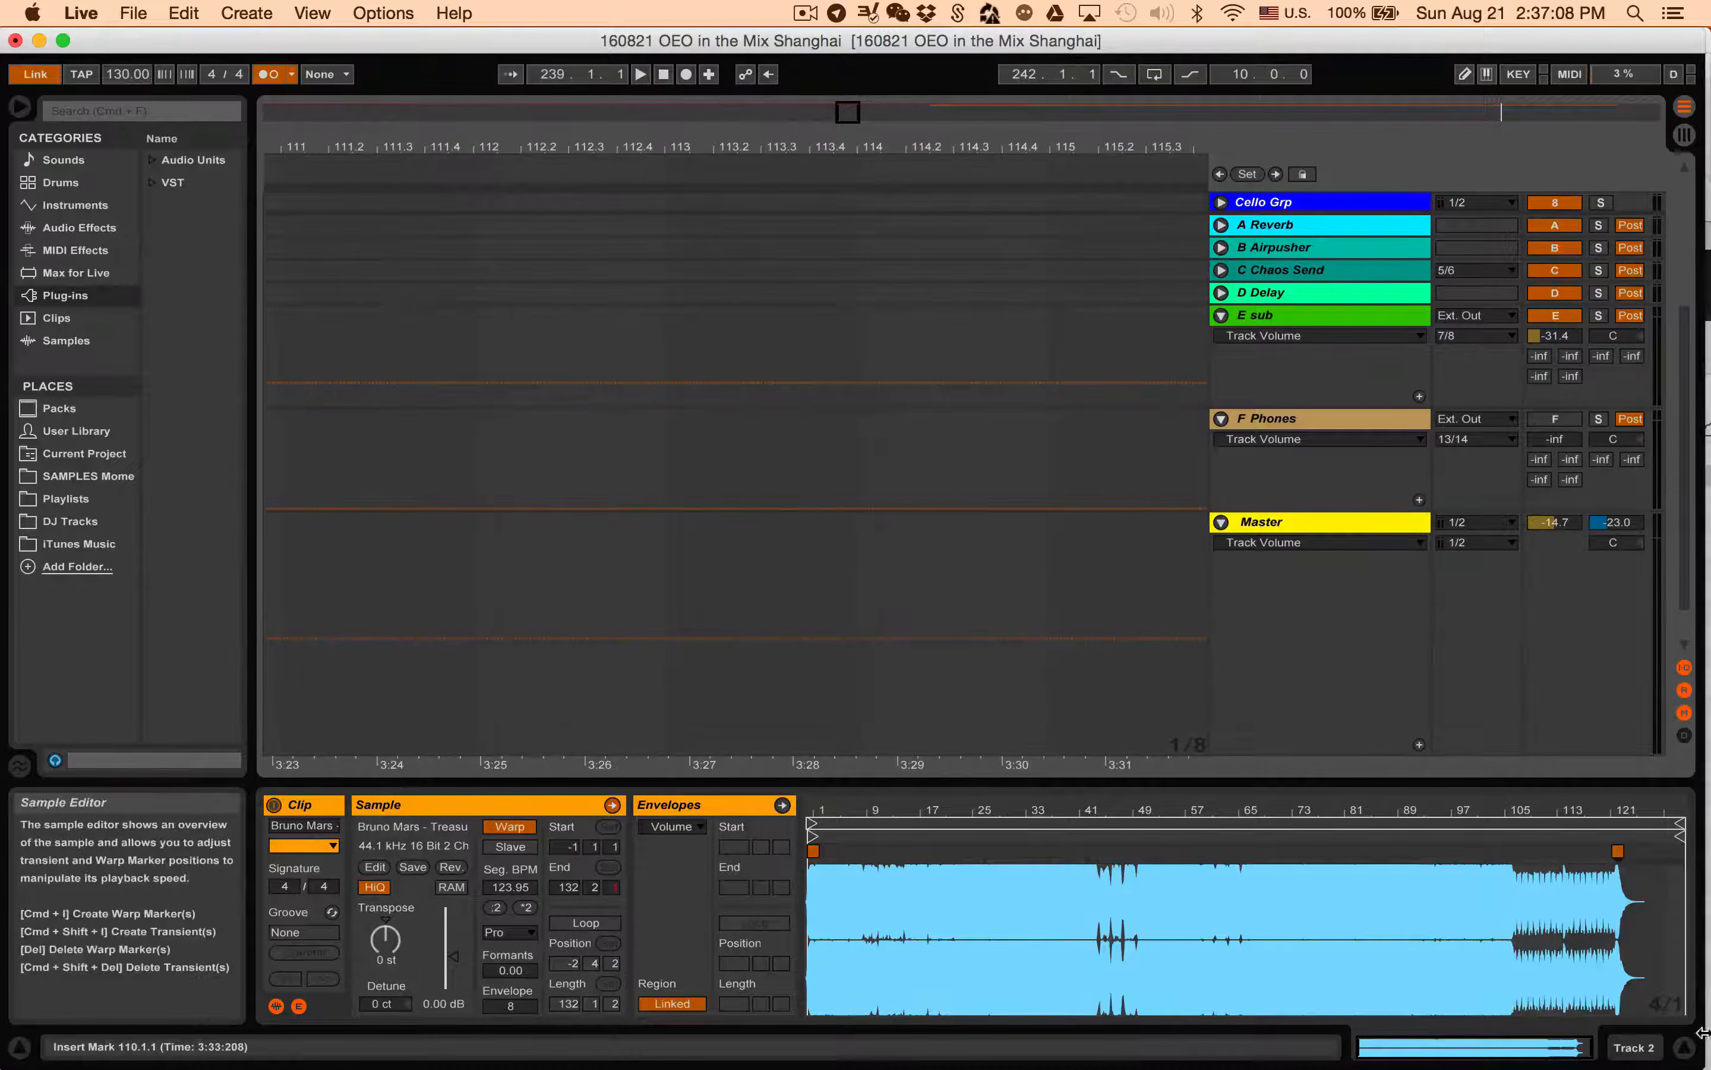
{"action": "key", "text": "super+alt+l"}
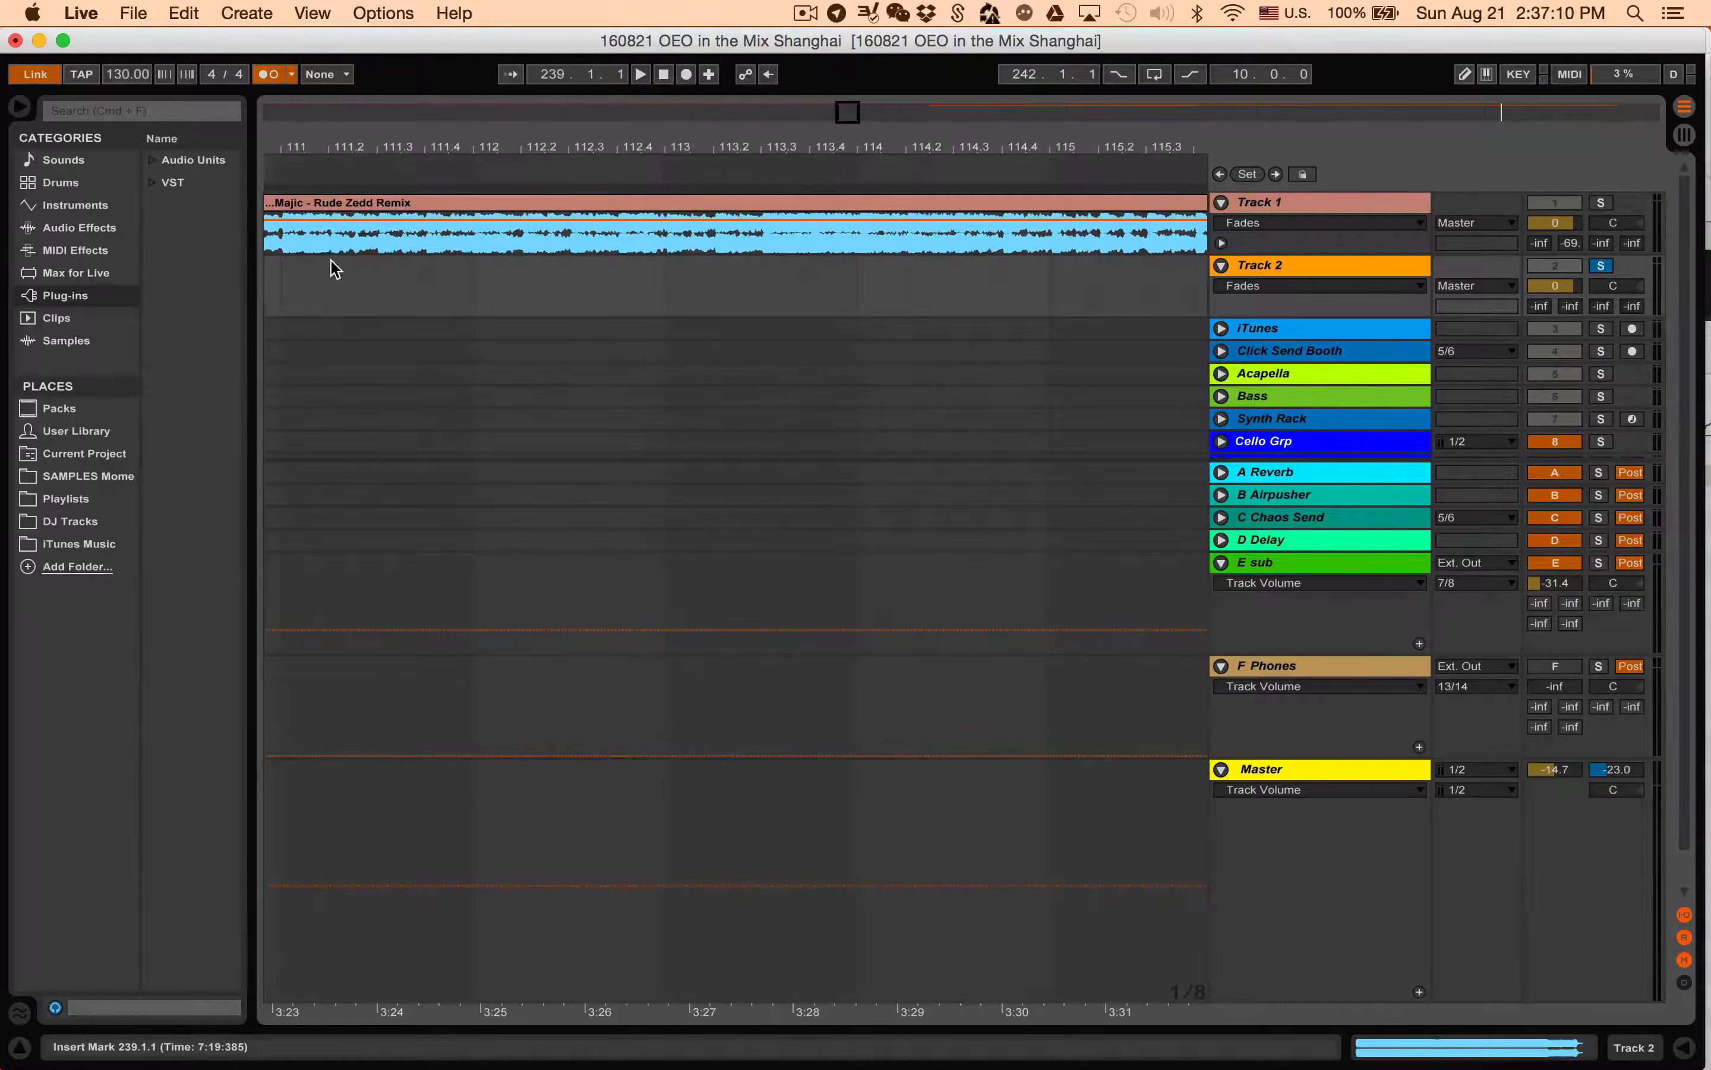
{"action": "scroll", "coordinate": [331, 260], "scroll_direction": "right", "scroll_amount": 10}
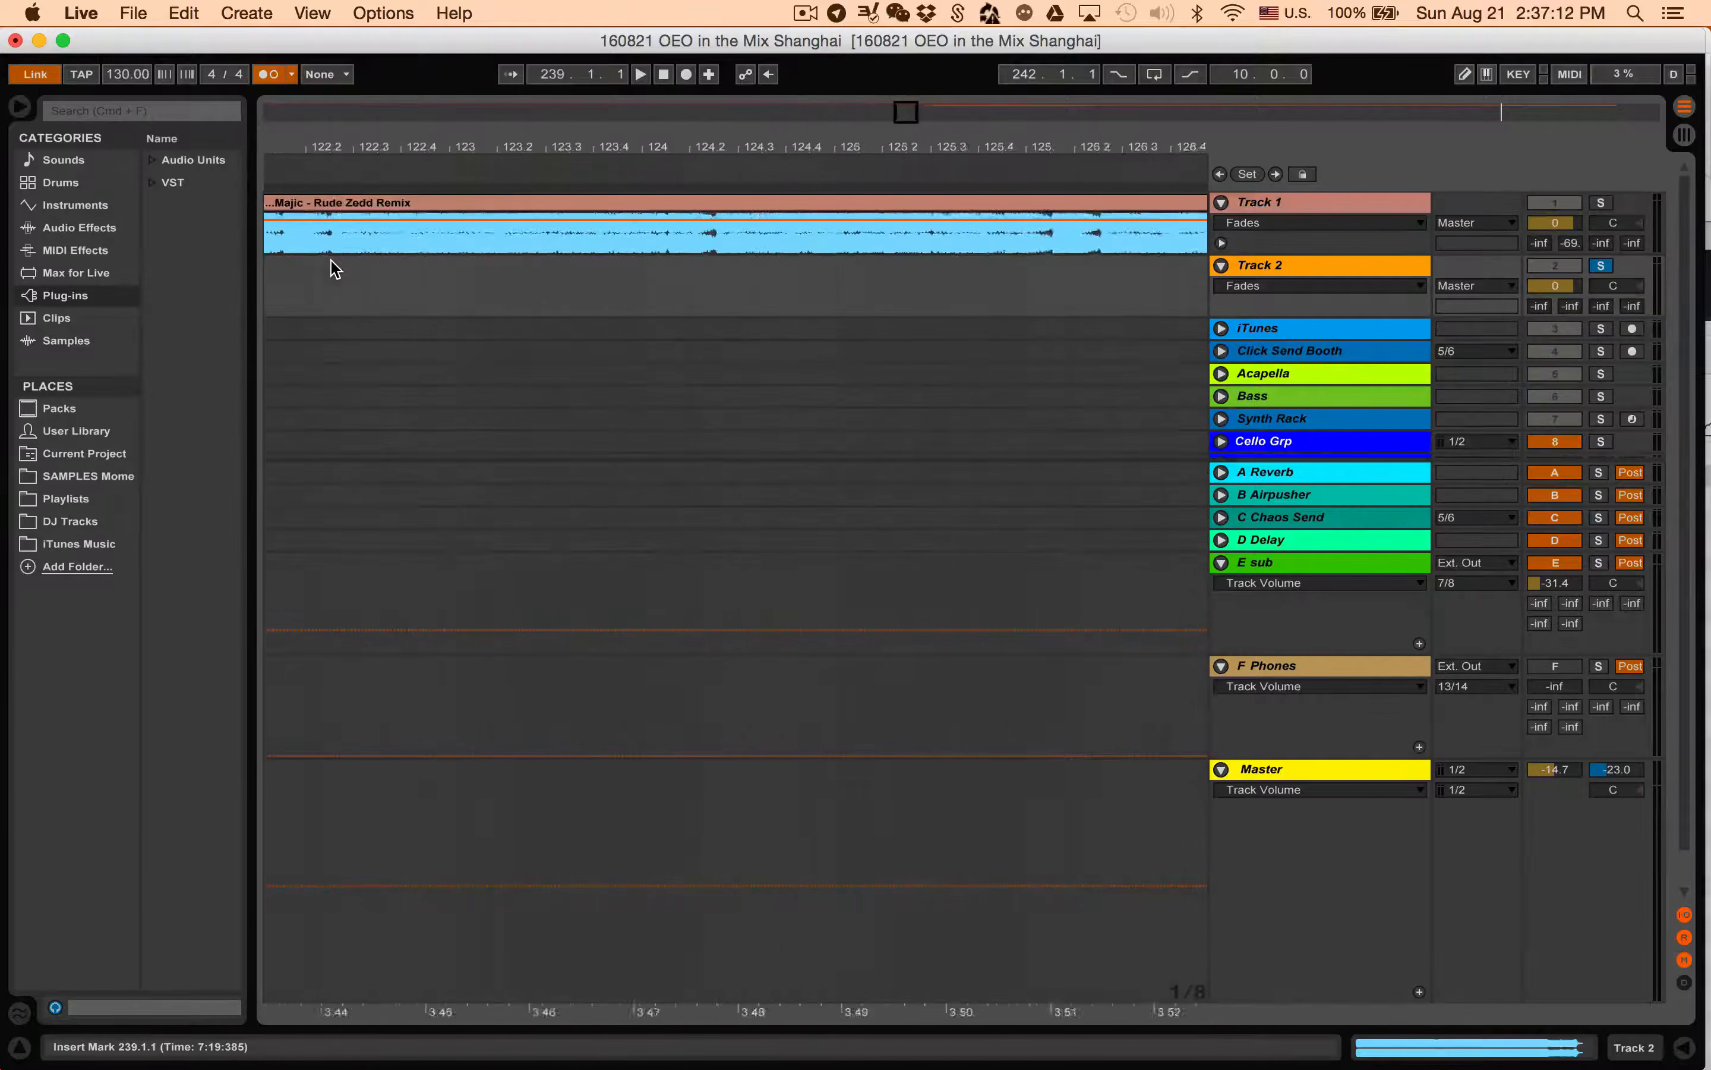
{"action": "scroll", "coordinate": [331, 261], "scroll_direction": "right", "scroll_amount": 6}
{"action": "left_click", "coordinate": [535, 277]}
{"action": "key", "text": "space"}
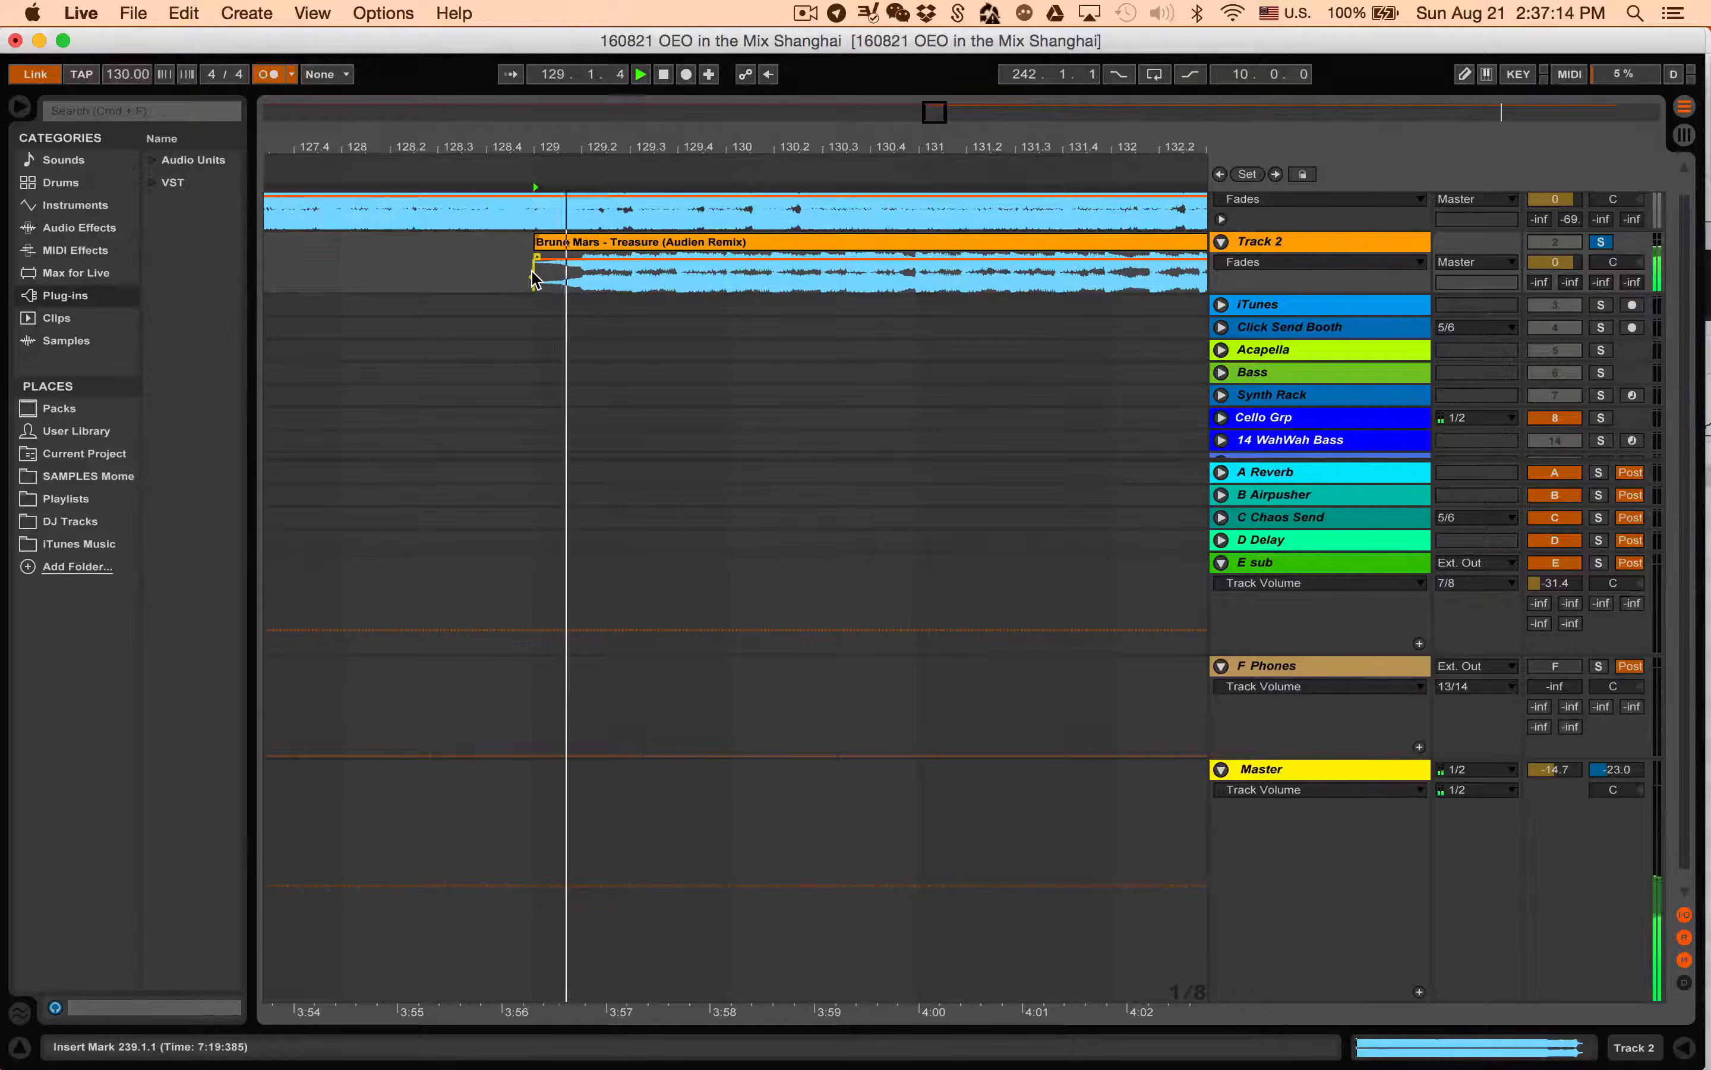
Stop playback and move the Track 2 clip's final warp marker to 124.1.1 in the sample editor.
{"action": "left_click_drag", "start_coordinate": [1050, 152], "coordinate": [1052, 148]}
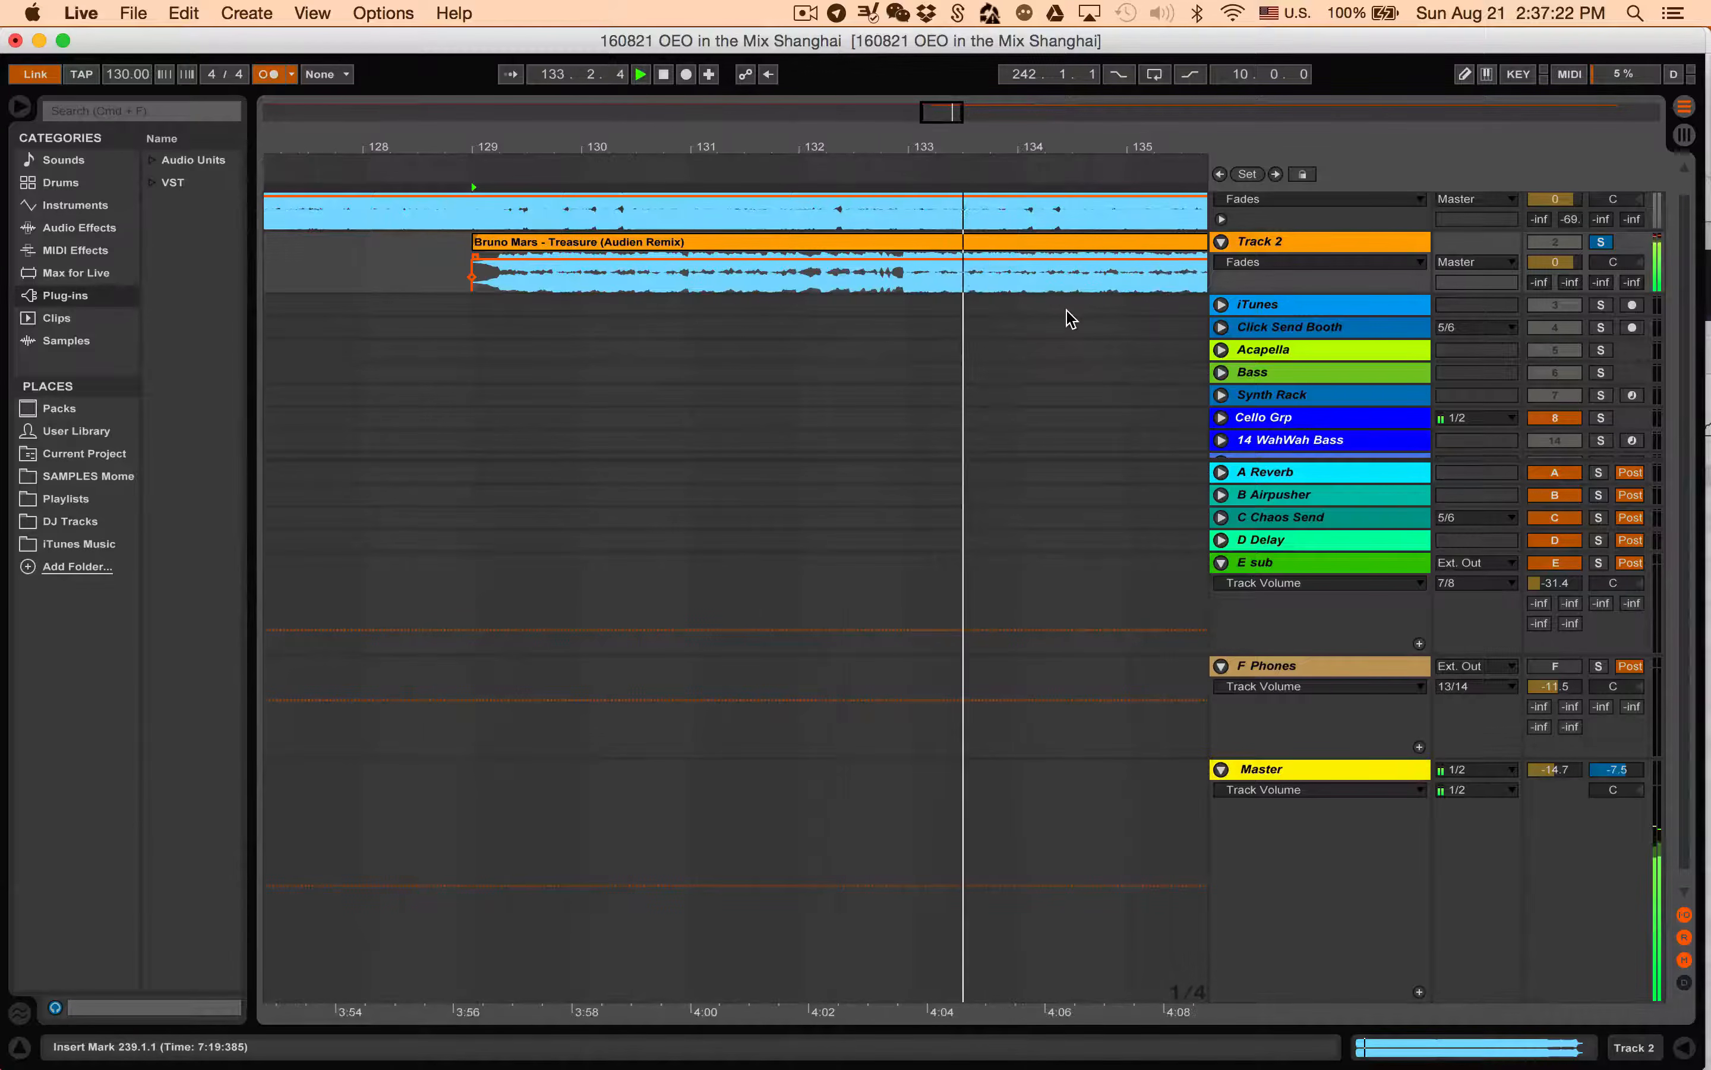
{"action": "key", "text": "space"}
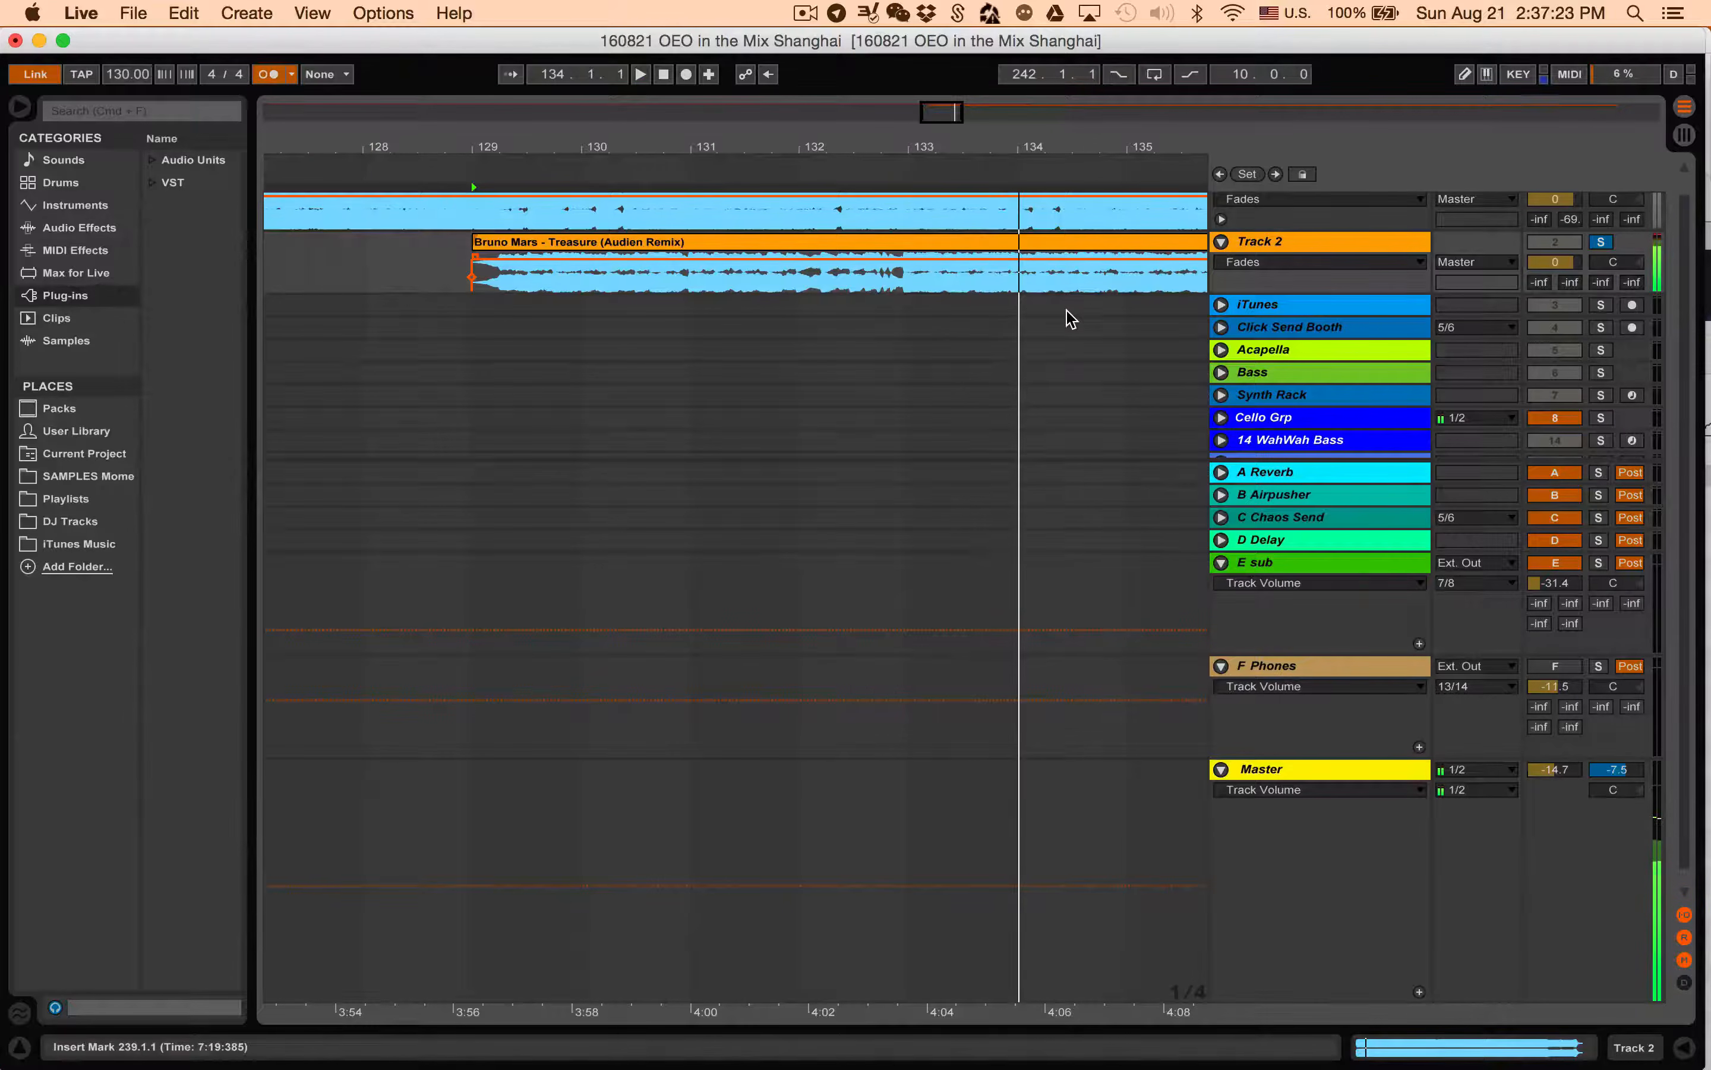
{"action": "left_click", "coordinate": [1686, 1049]}
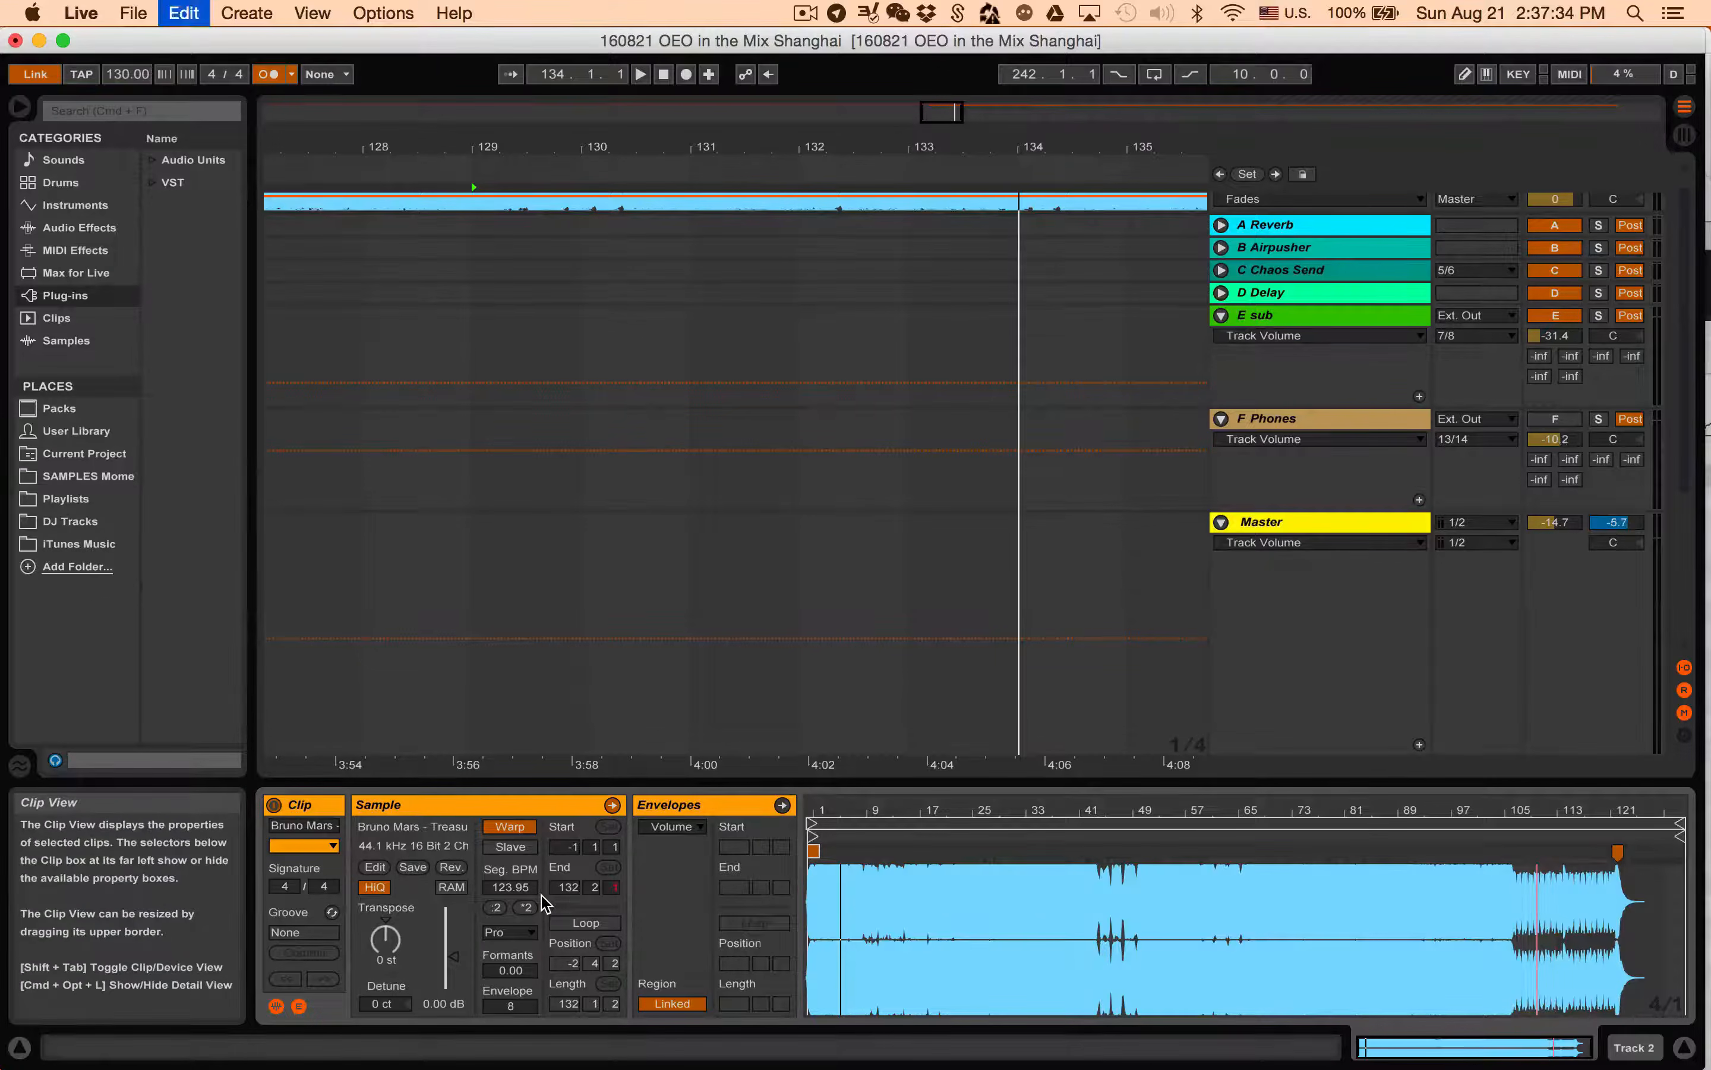
{"action": "left_click", "coordinate": [1619, 853]}
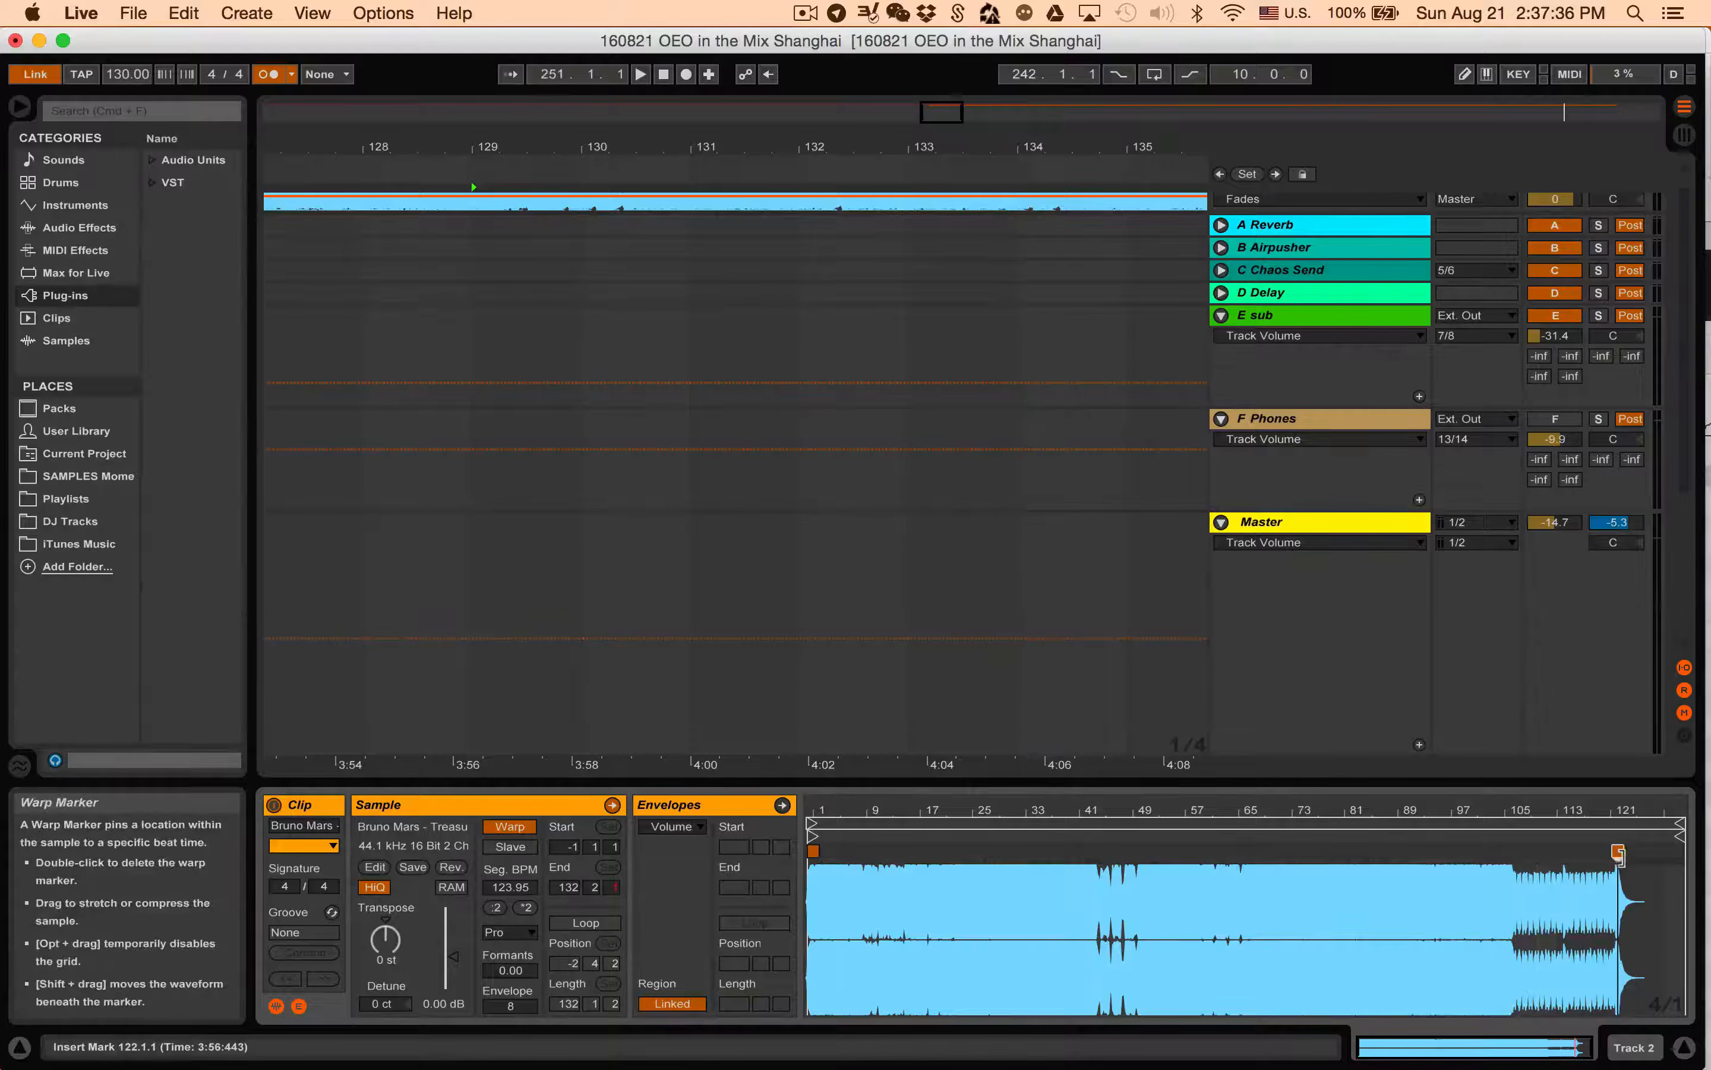
{"action": "mouse_move", "coordinate": [1620, 857]}
{"action": "left_mouse_down"}
{"action": "mouse_move", "coordinate": [1629, 826]}
{"action": "mouse_move", "coordinate": [1528, 948]}
{"action": "left_mouse_up"}
{"action": "scroll", "coordinate": [1524, 955], "scroll_direction": "right", "scroll_amount": 5}
{"action": "scroll", "coordinate": [1521, 948], "scroll_direction": "left", "scroll_amount": 2}
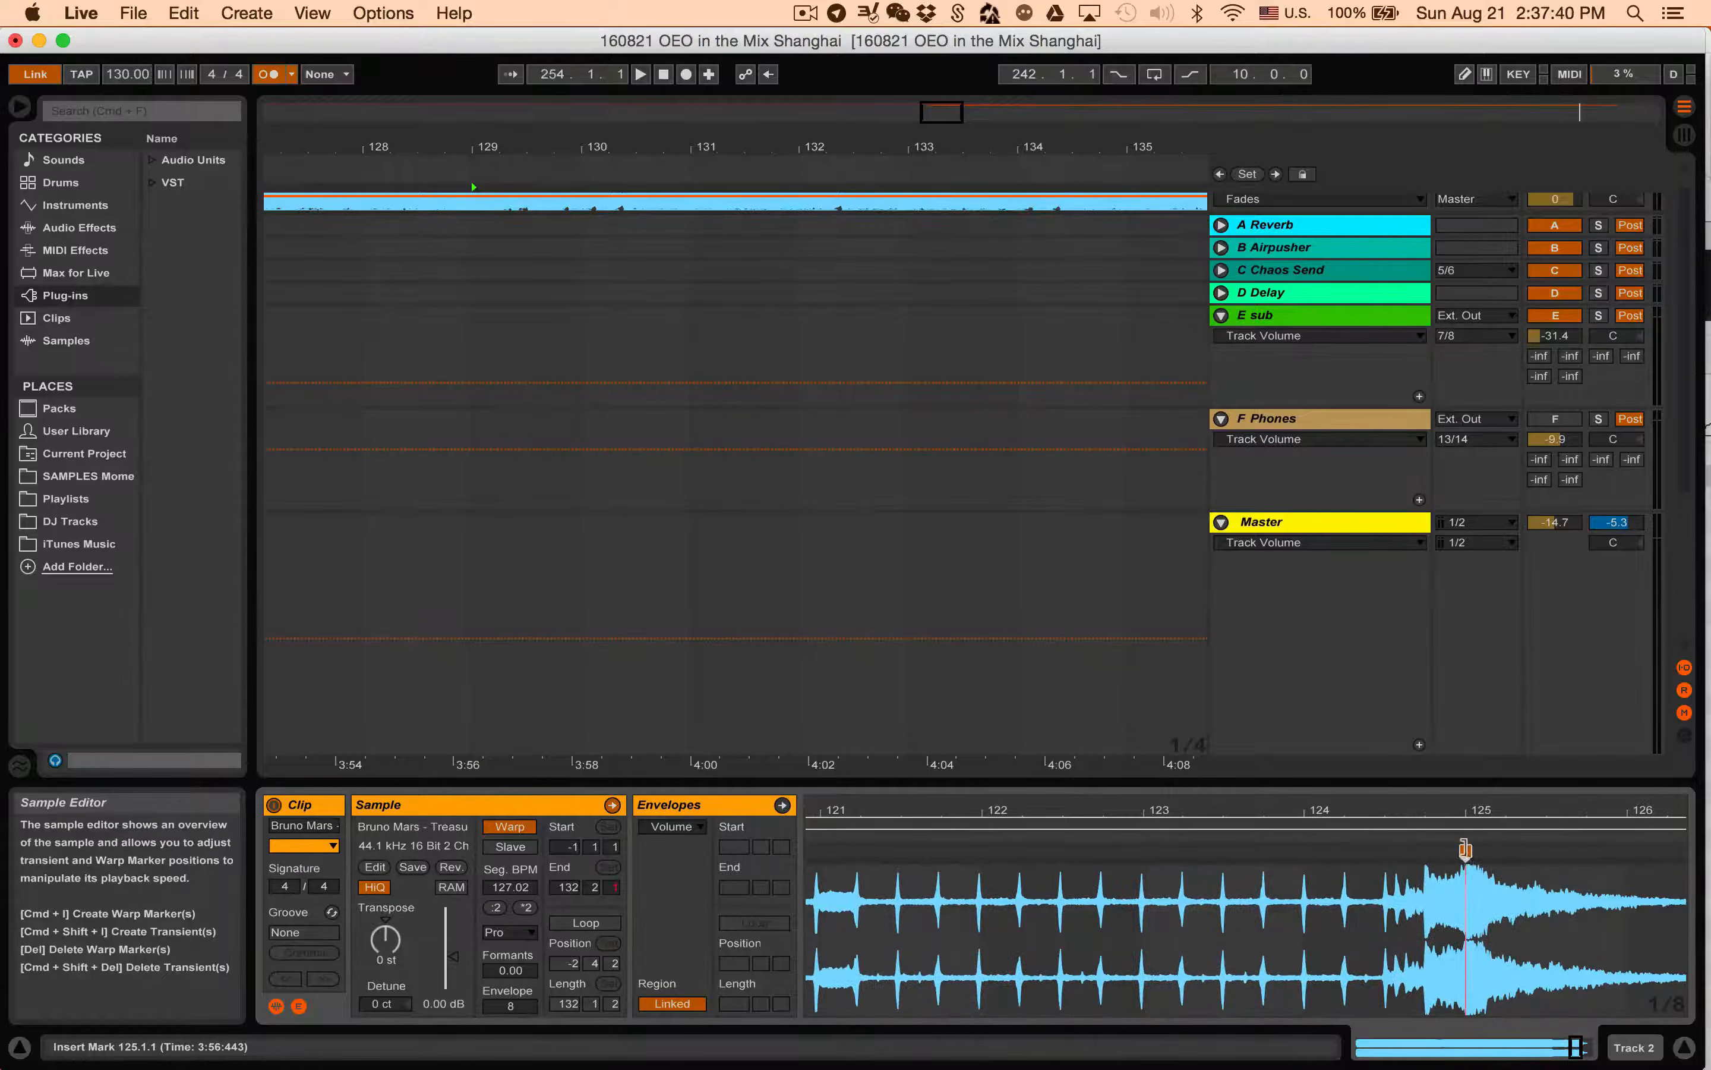
{"action": "mouse_move", "coordinate": [1465, 849]}
{"action": "left_mouse_down"}
{"action": "mouse_move", "coordinate": [1317, 853]}
{"action": "mouse_move", "coordinate": [1302, 873]}
{"action": "left_mouse_up"}
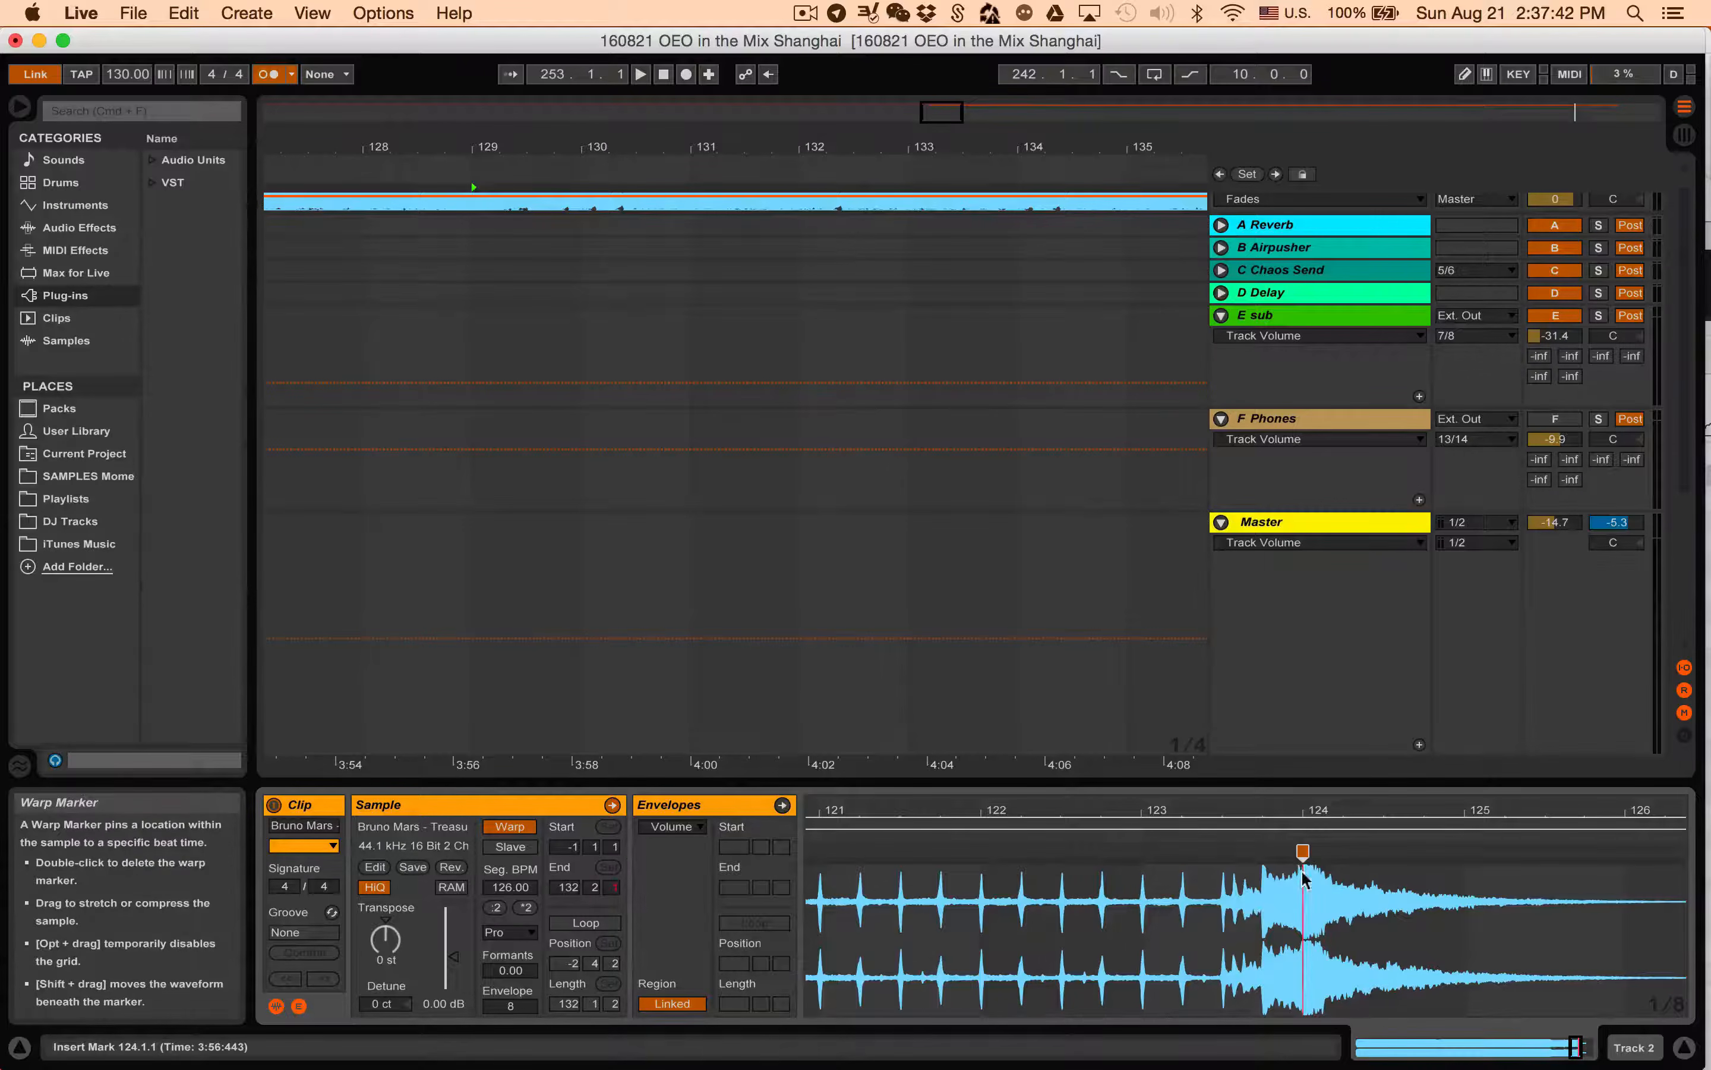
Hide the clip's sample editor and listen to the rewarped clip against the mix from bar 129.
{"action": "left_click", "coordinate": [1684, 1044]}
{"action": "left_click", "coordinate": [464, 283]}
{"action": "key", "text": "space"}
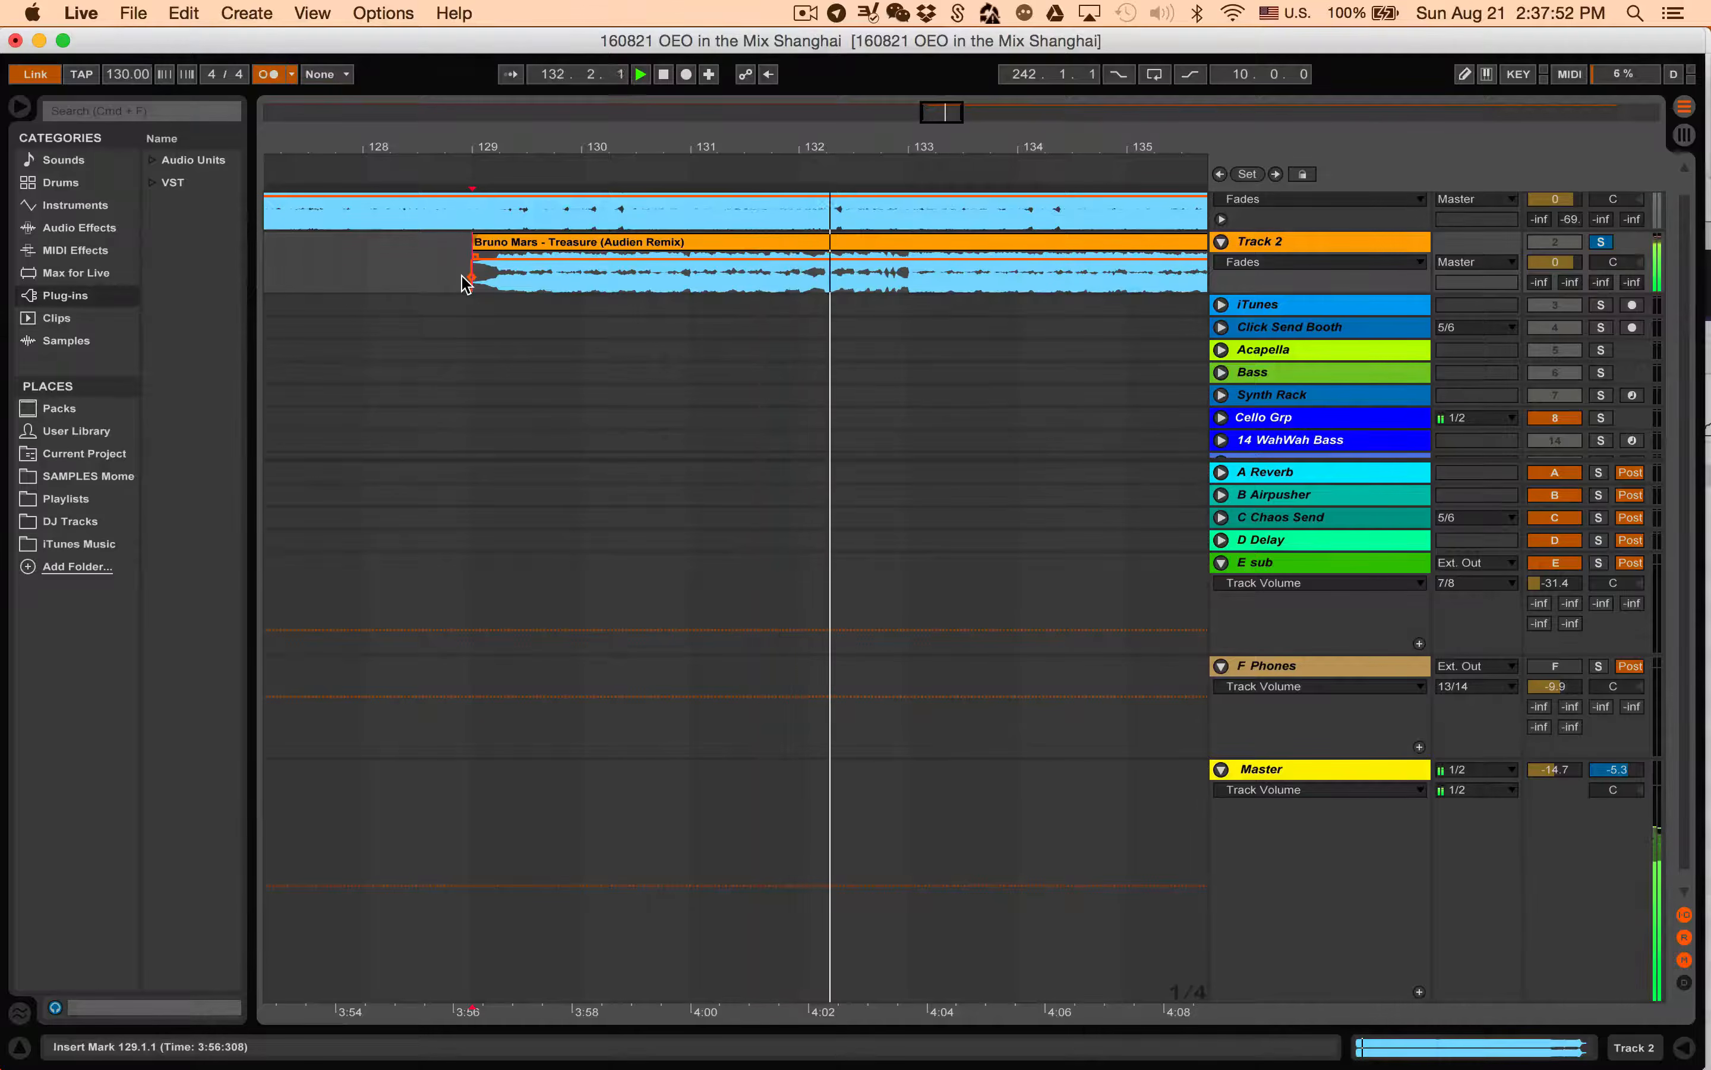
{"action": "left_click_drag", "start_coordinate": [972, 145], "coordinate": [585, 32]}
{"action": "key", "text": "space"}
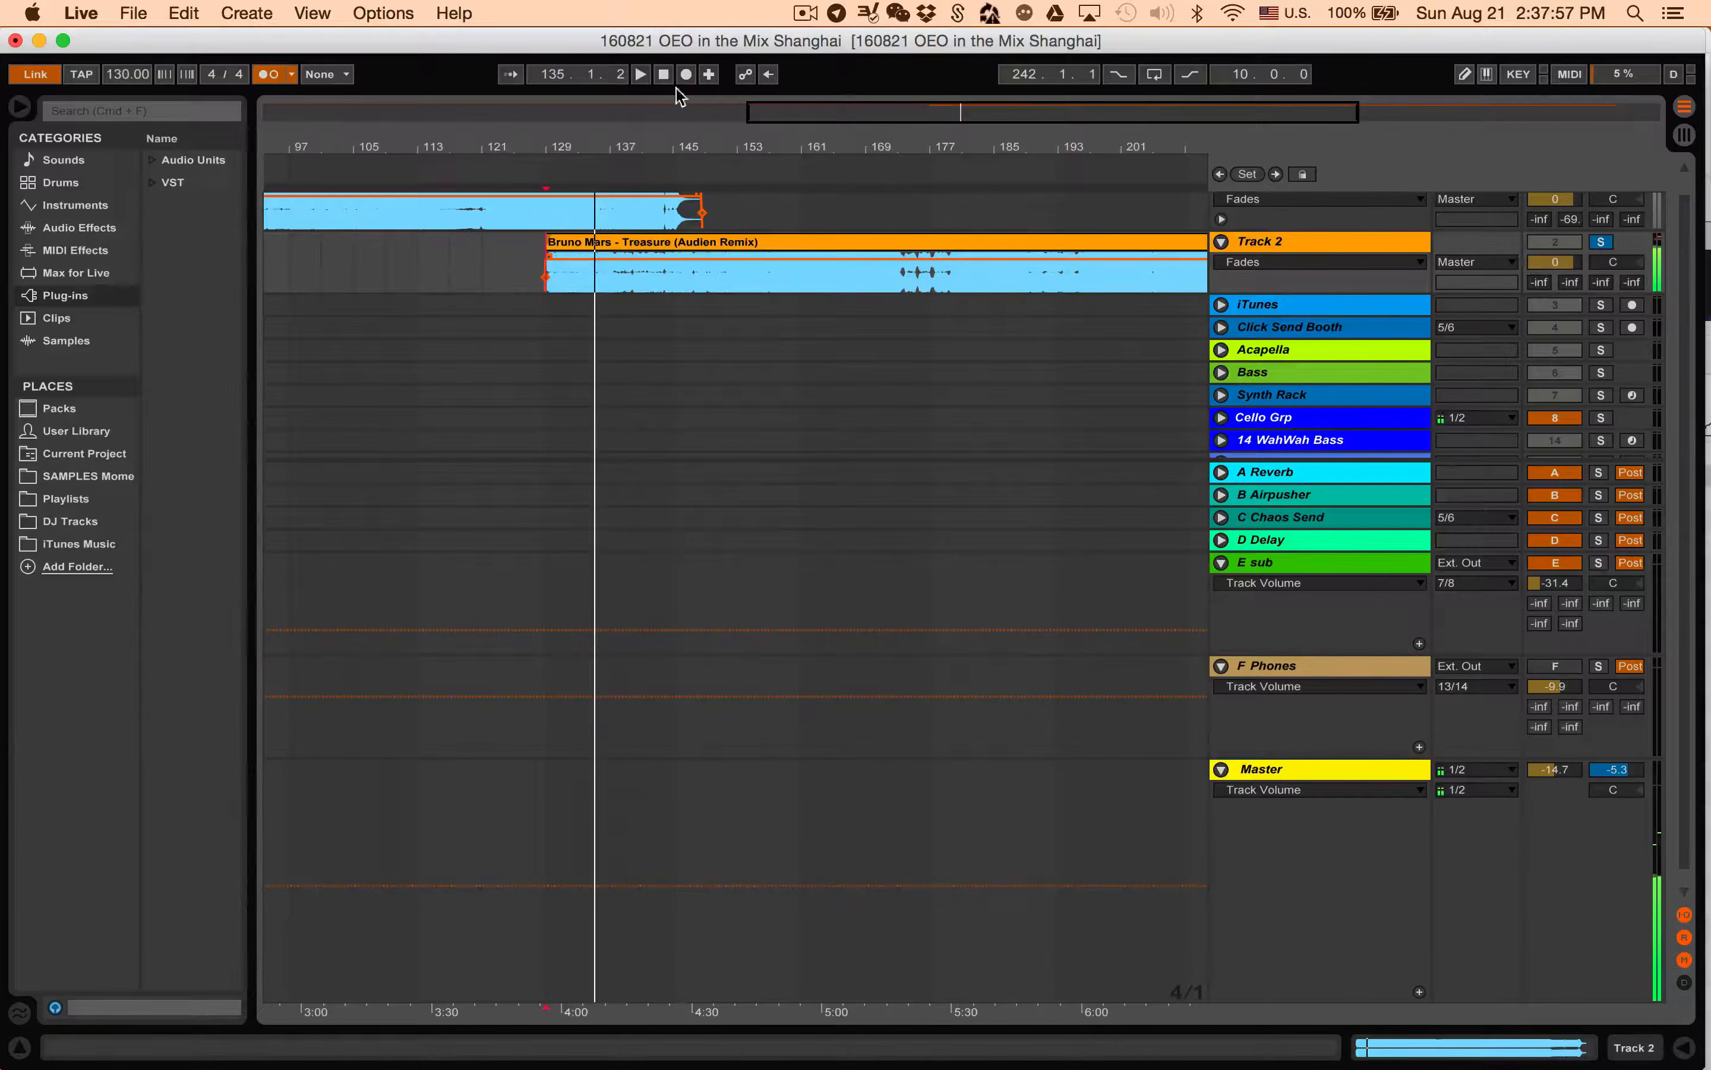
Spot-check the Track 2 clip's timing by playing the arrangement from bars 173, 221 and 245.
{"action": "left_click", "coordinate": [898, 211]}
{"action": "key", "text": "space"}
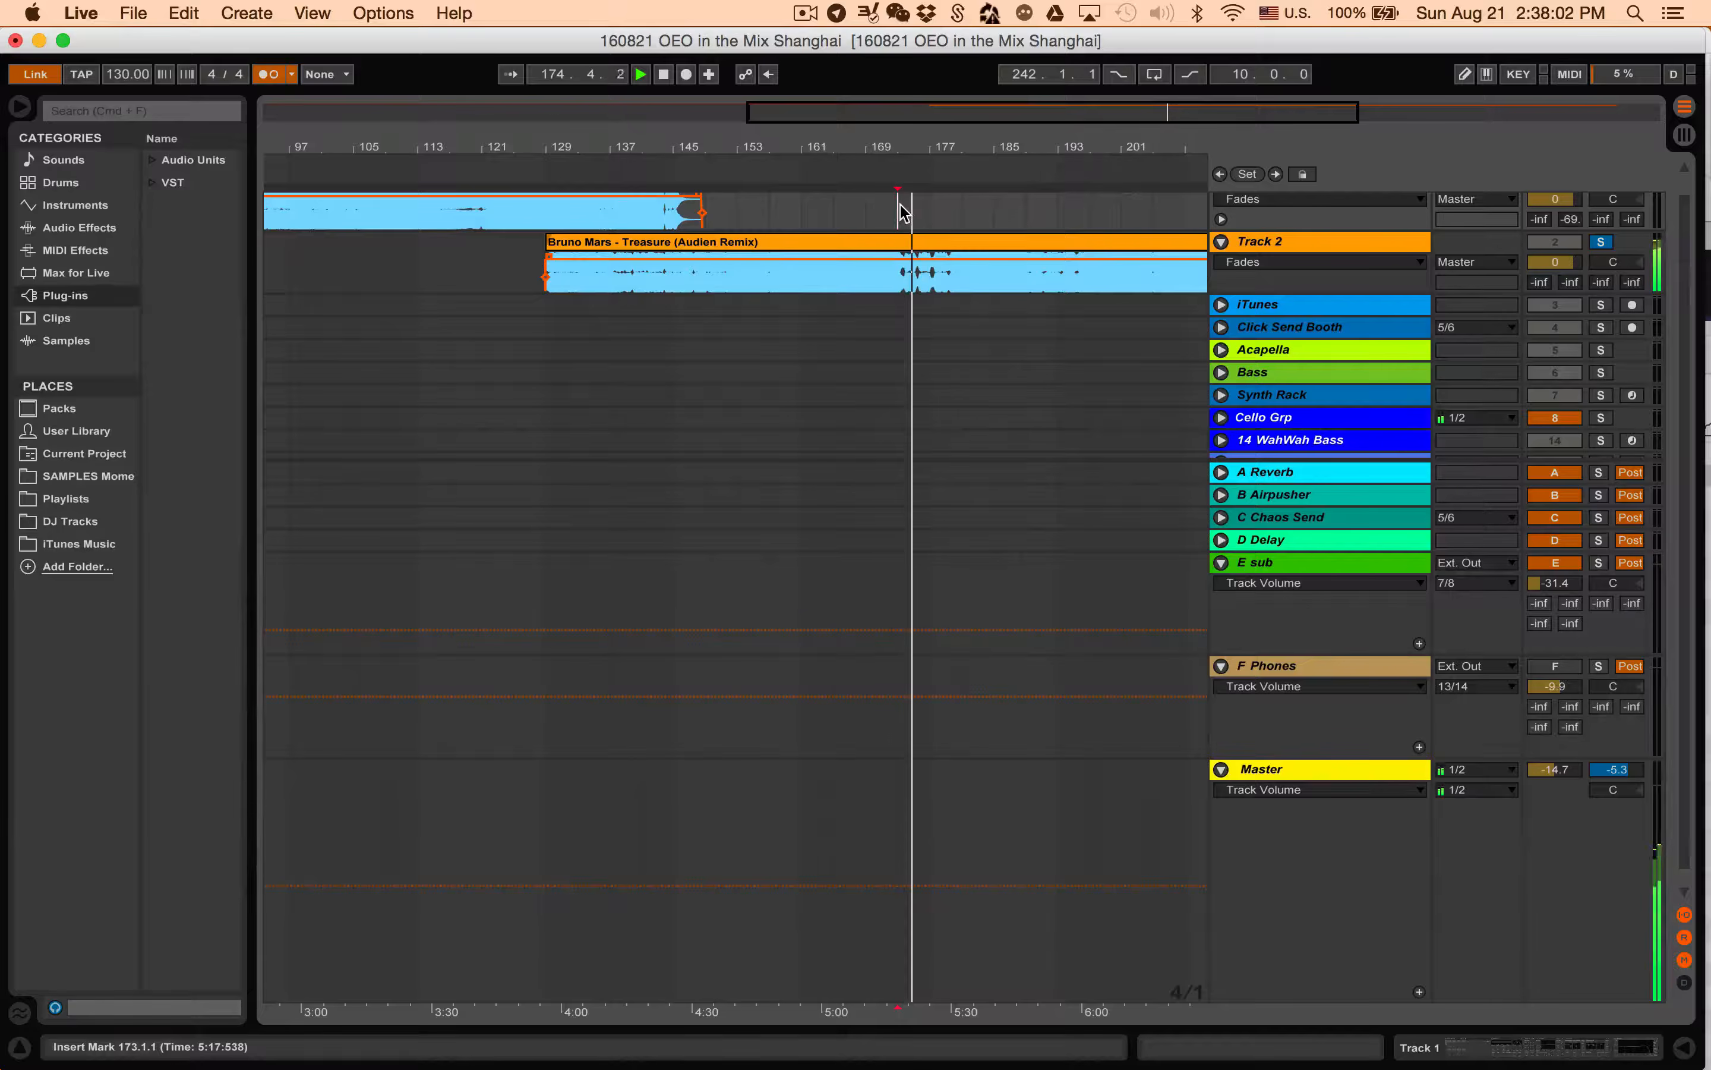
{"action": "scroll", "coordinate": [900, 205], "scroll_direction": "right", "scroll_amount": 10}
{"action": "left_click", "coordinate": [913, 216]}
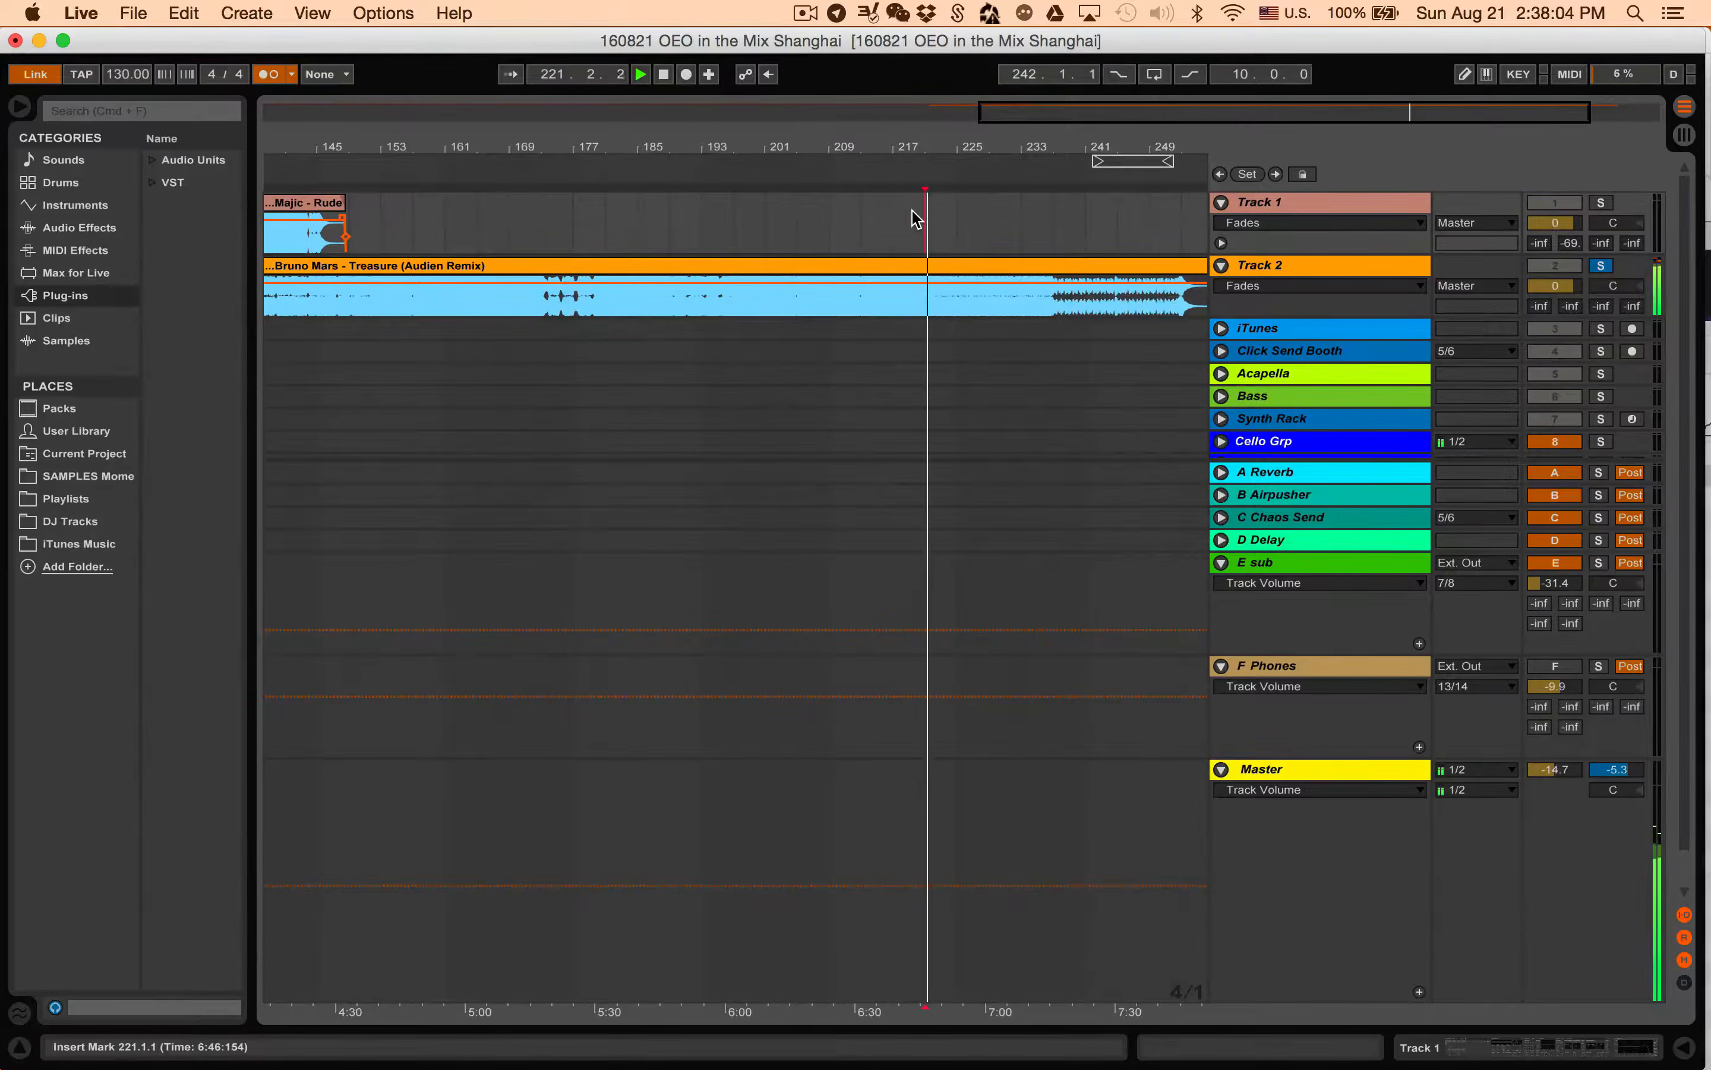
{"action": "key", "text": "space"}
{"action": "left_click", "coordinate": [1110, 233]}
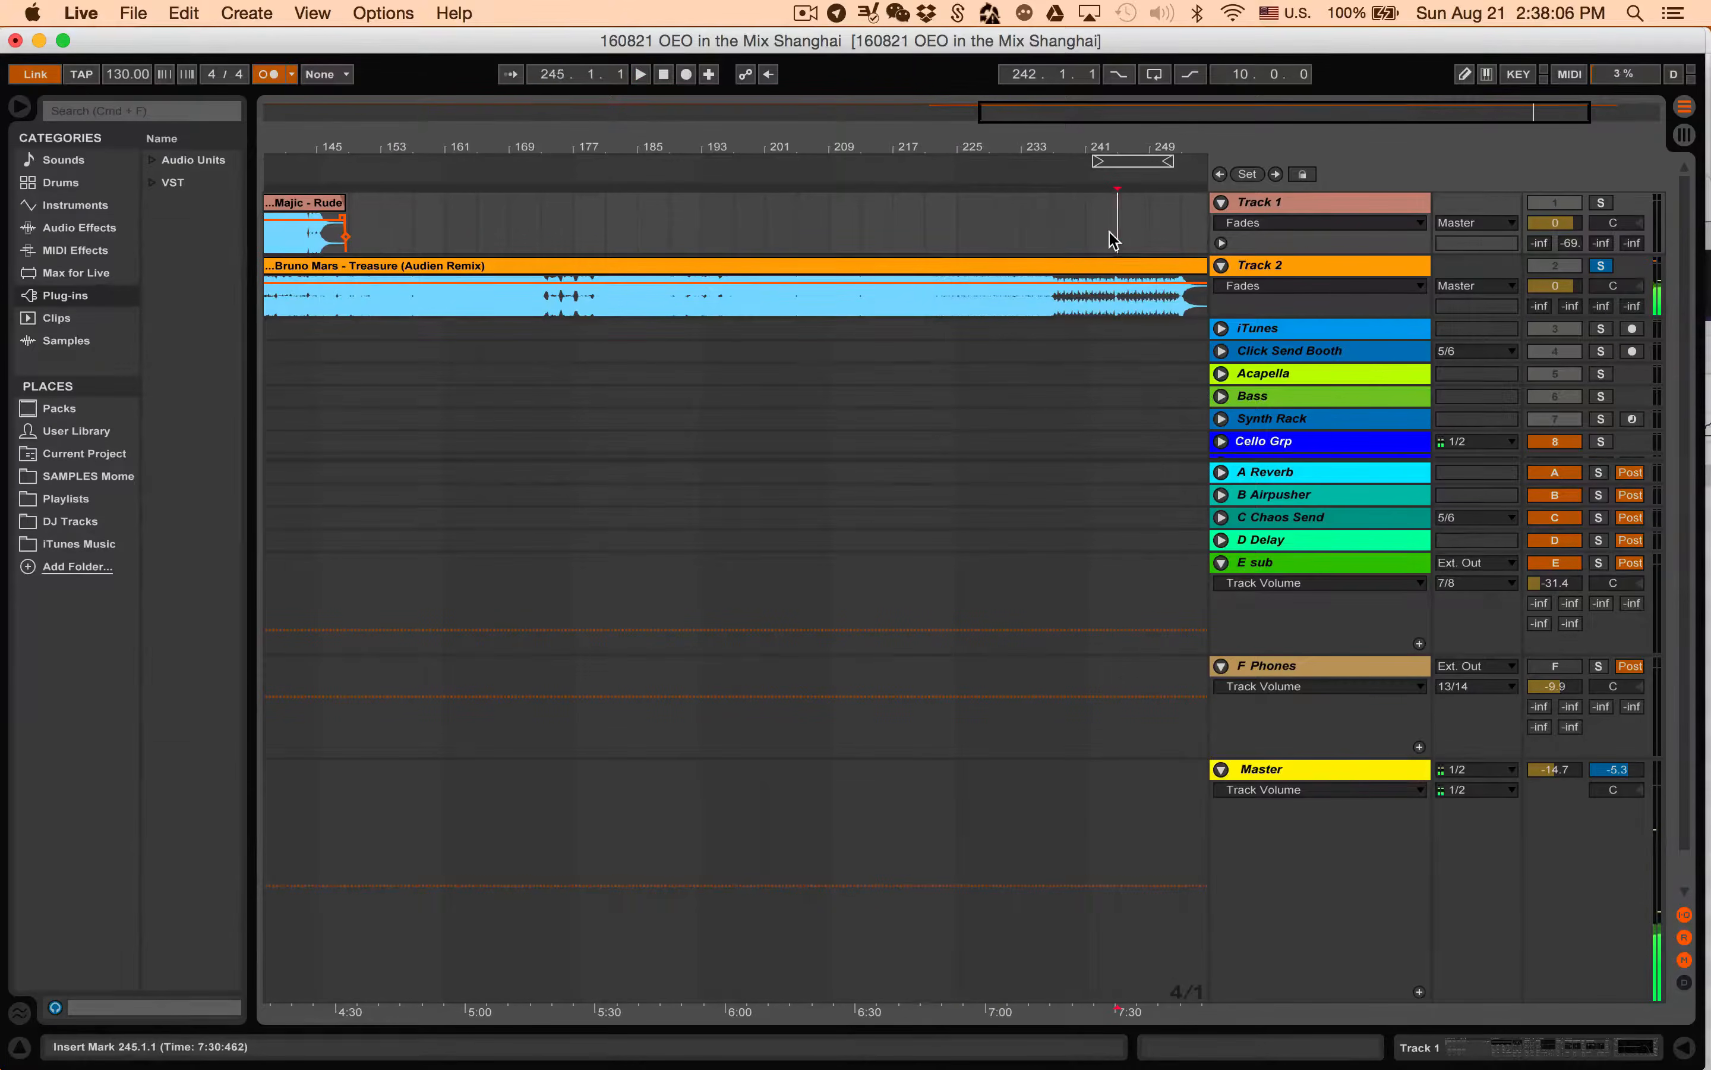
{"action": "key", "text": "space"}
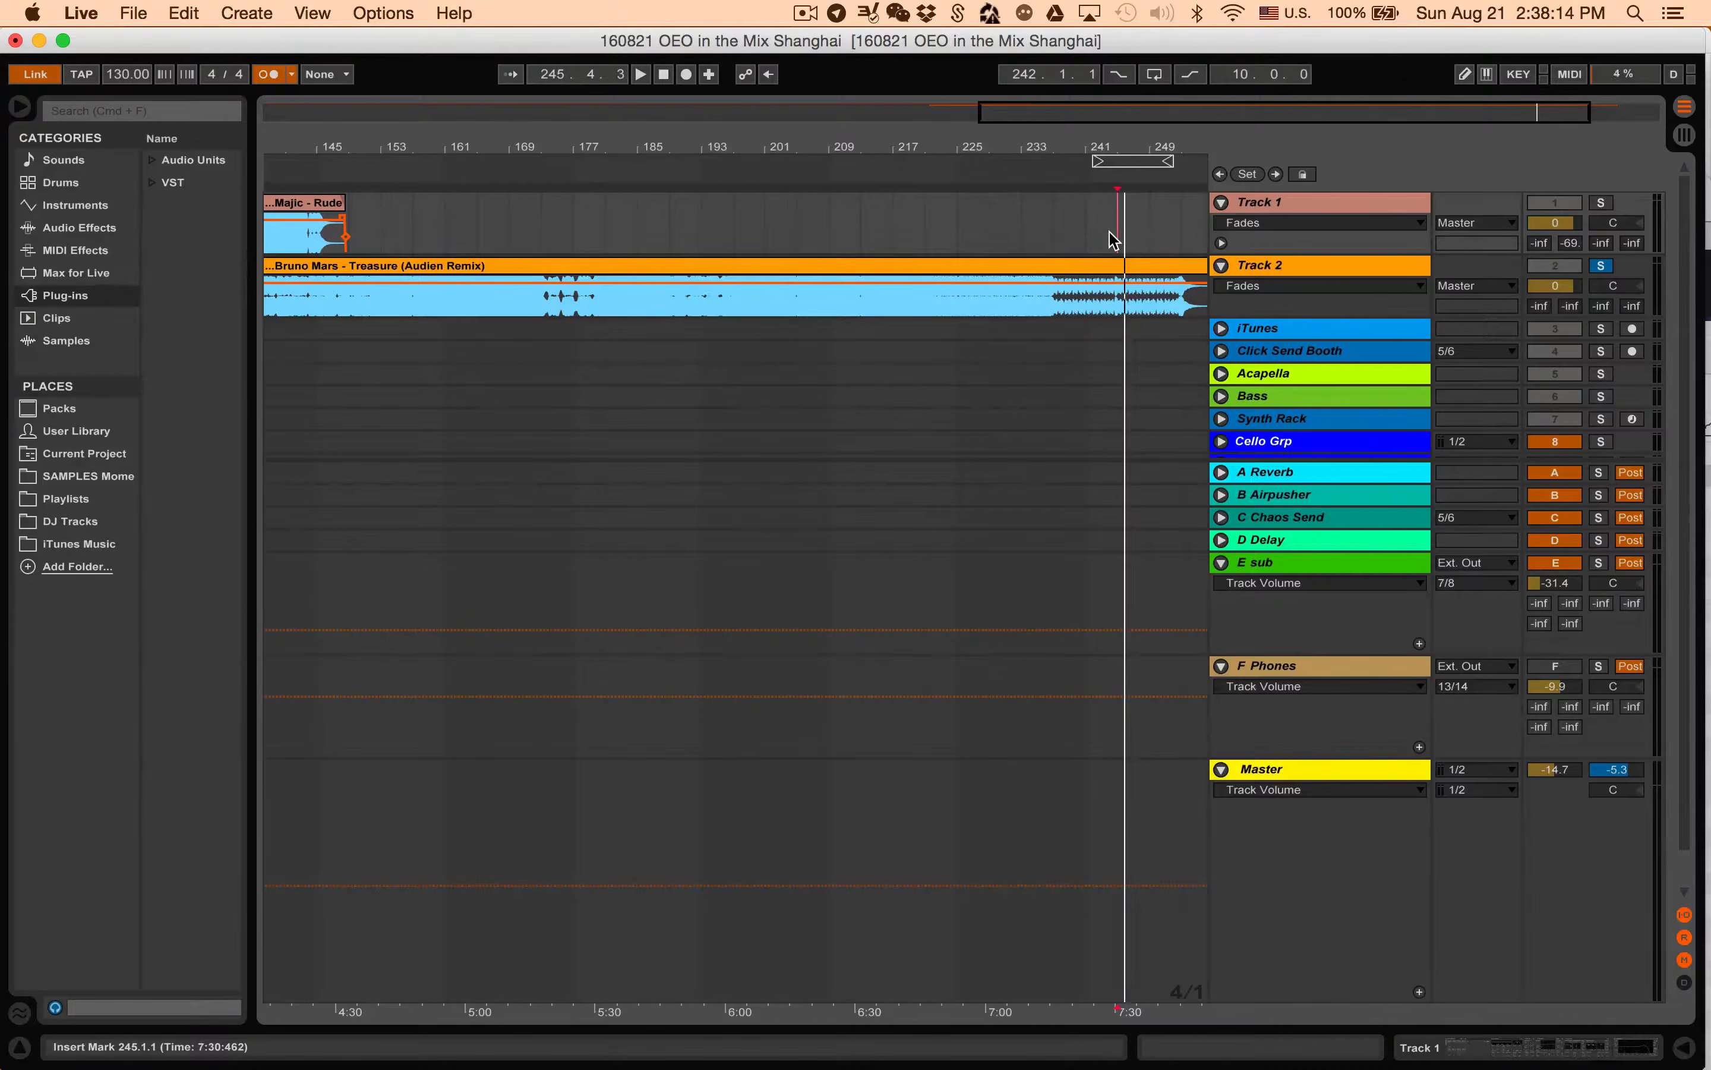
{"action": "left_click", "coordinate": [804, 14]}
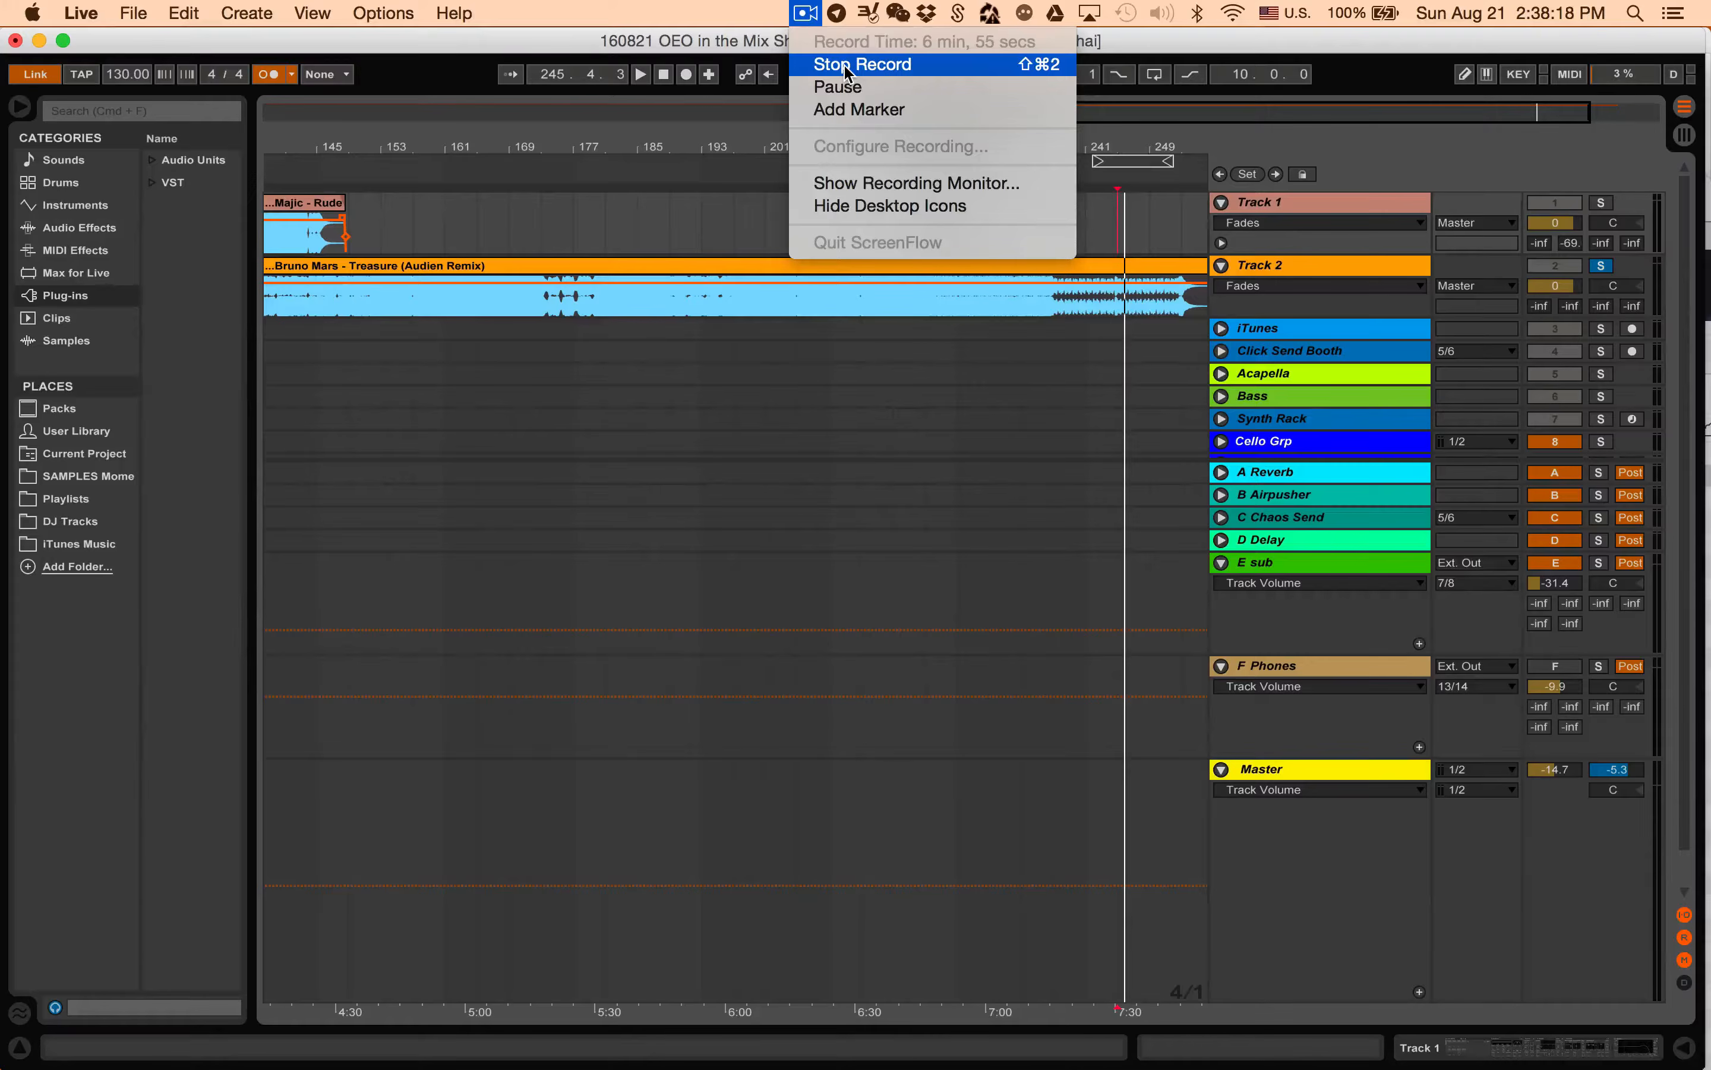